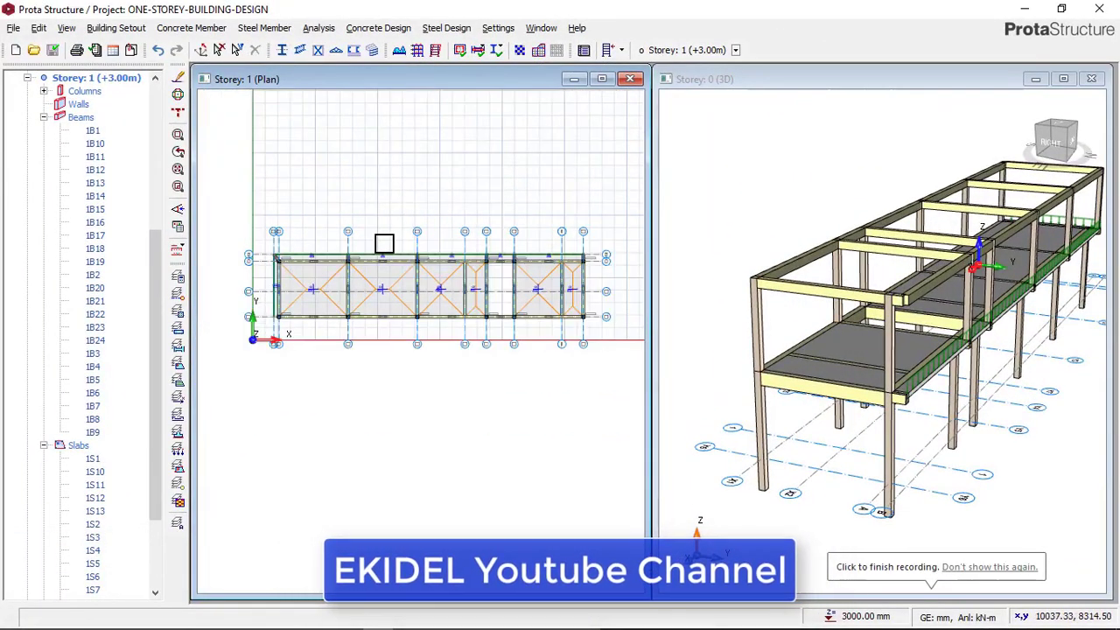
Step: Inspect the 3D model from several angles and make Storey 1 the working storey
scroll(382, 242, up, 2)
middle_drag(884, 280, 823, 270)
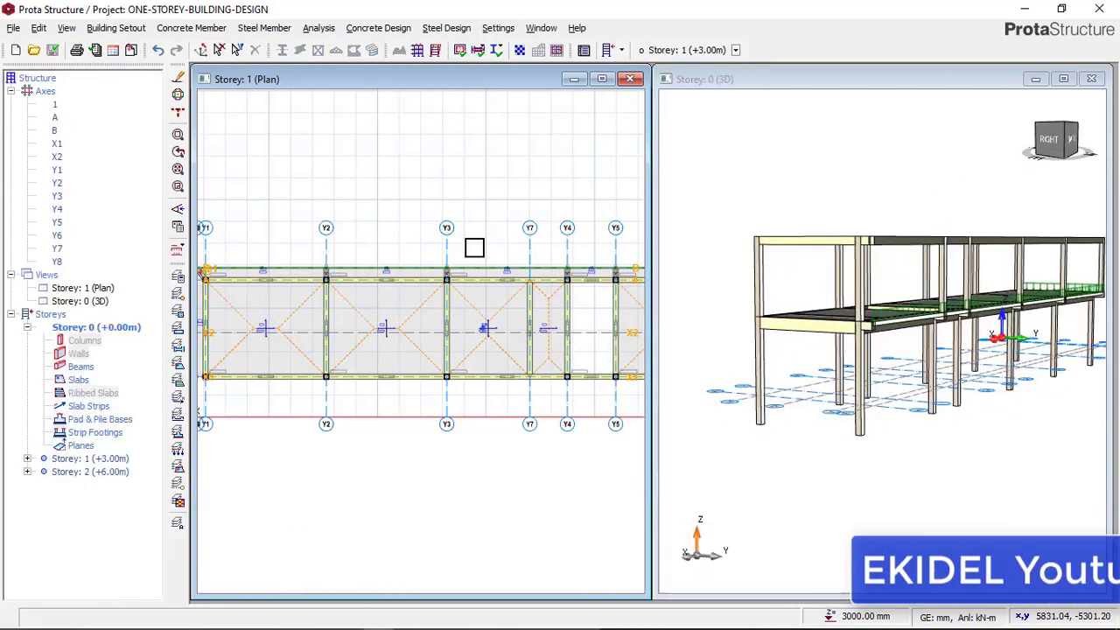
click(569, 230)
scroll(569, 230, down, 2)
scroll(383, 264, up, 2)
scroll(385, 267, up, 2)
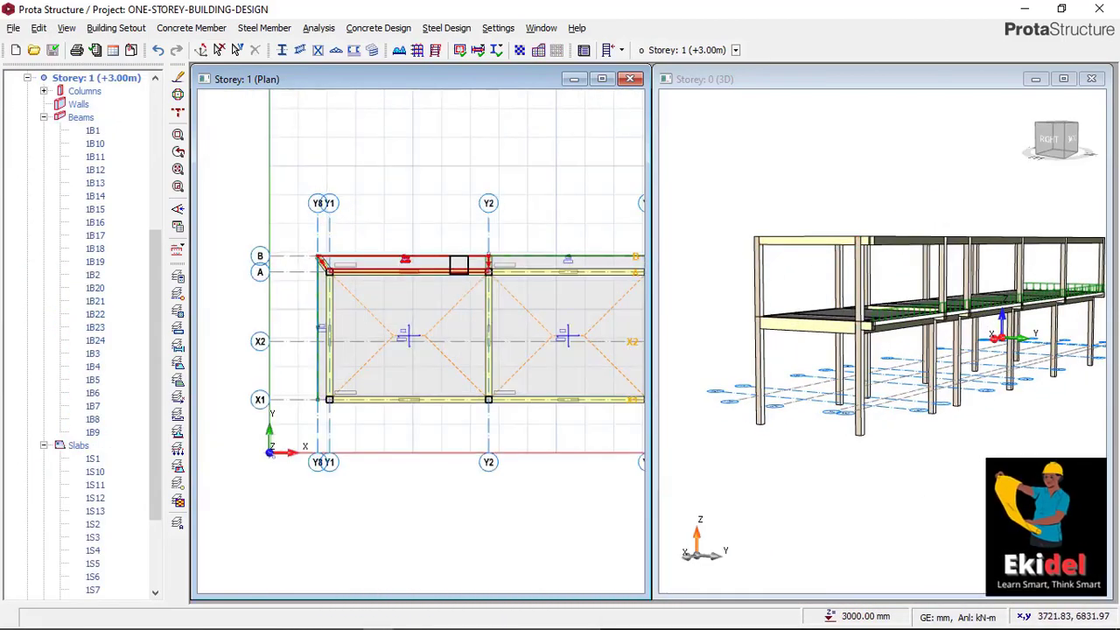
scroll(343, 298, up, 1)
scroll(349, 295, down, 3)
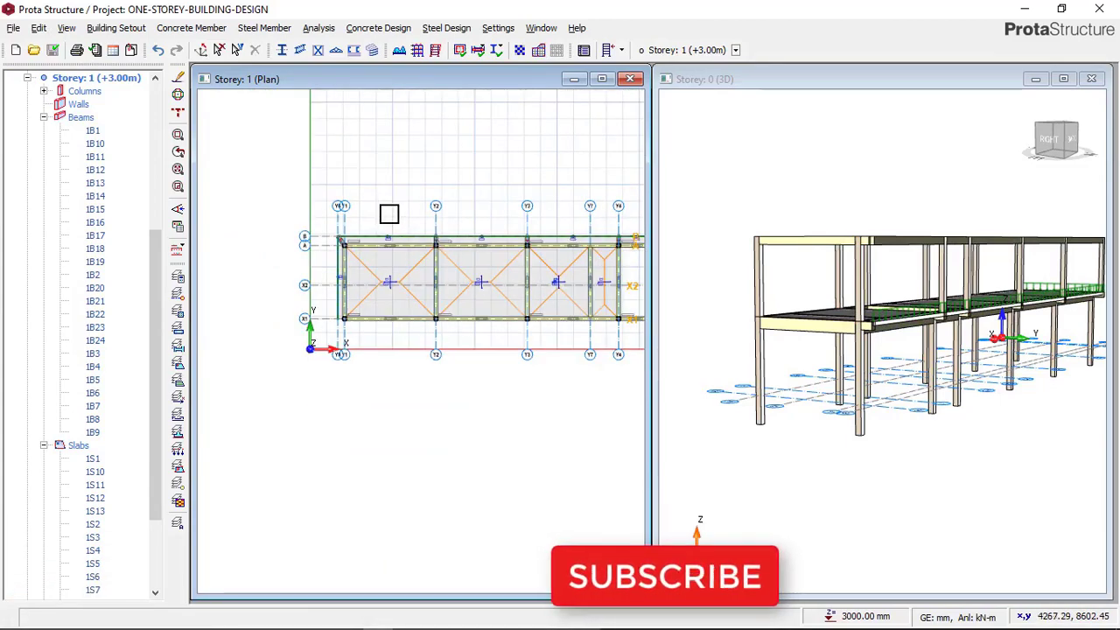
scroll(385, 214, up, 2)
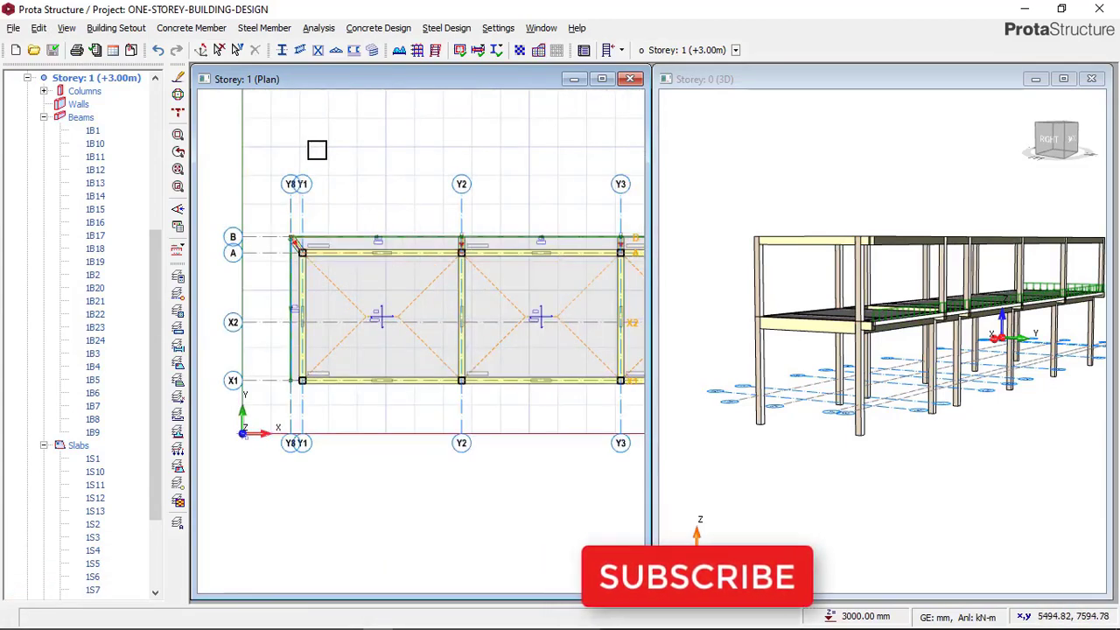
scroll(389, 273, down, 2)
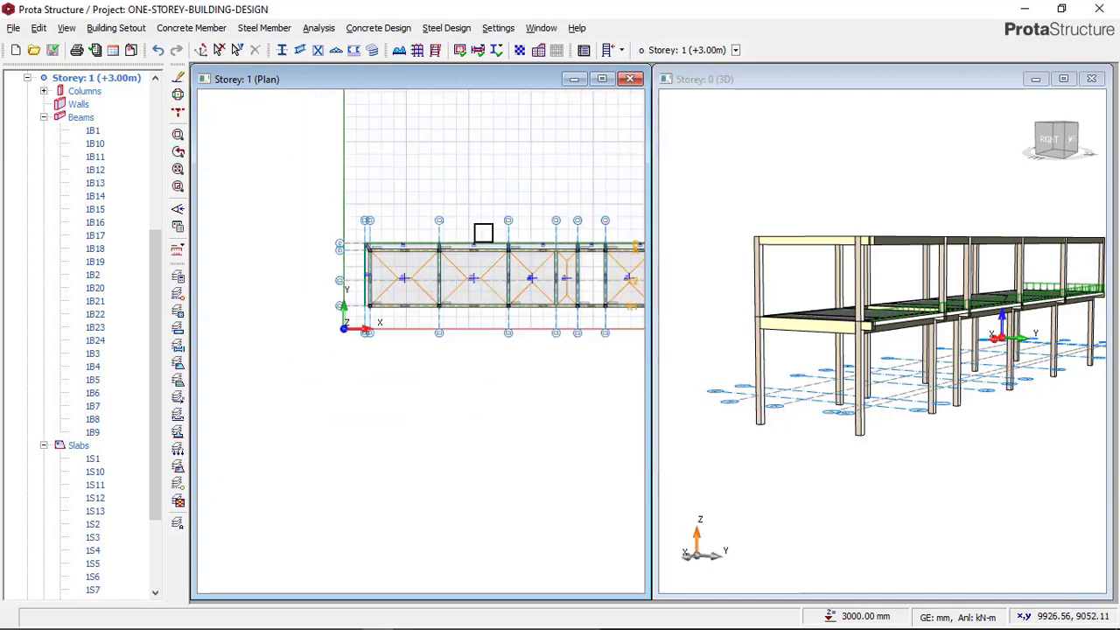
scroll(769, 329, up, 2)
drag(769, 329, 727, 311)
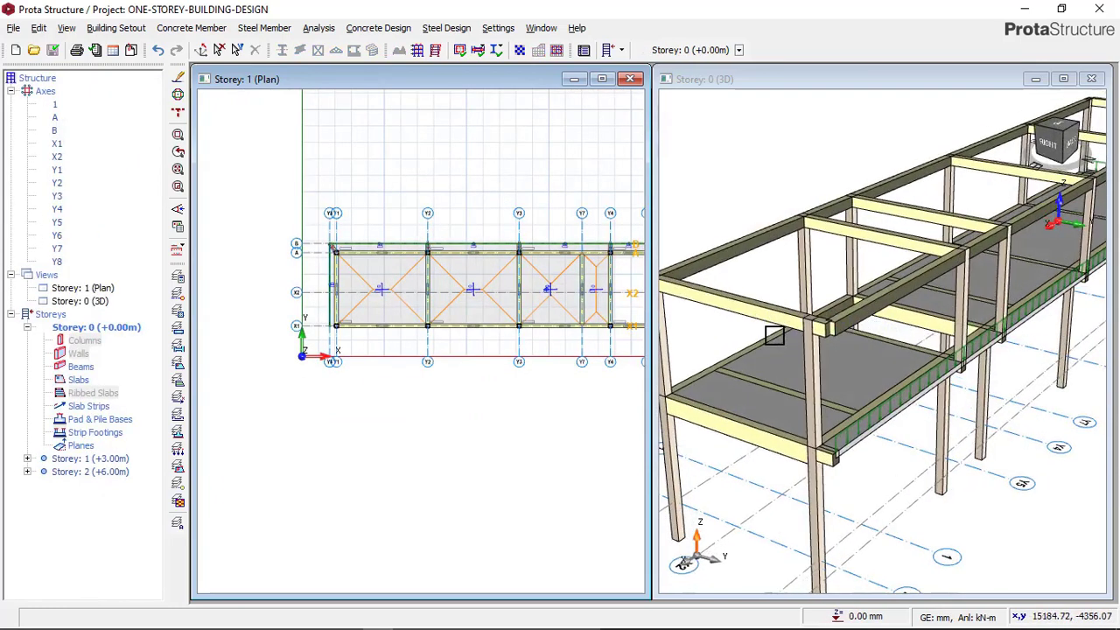
scroll(320, 200, down, 1)
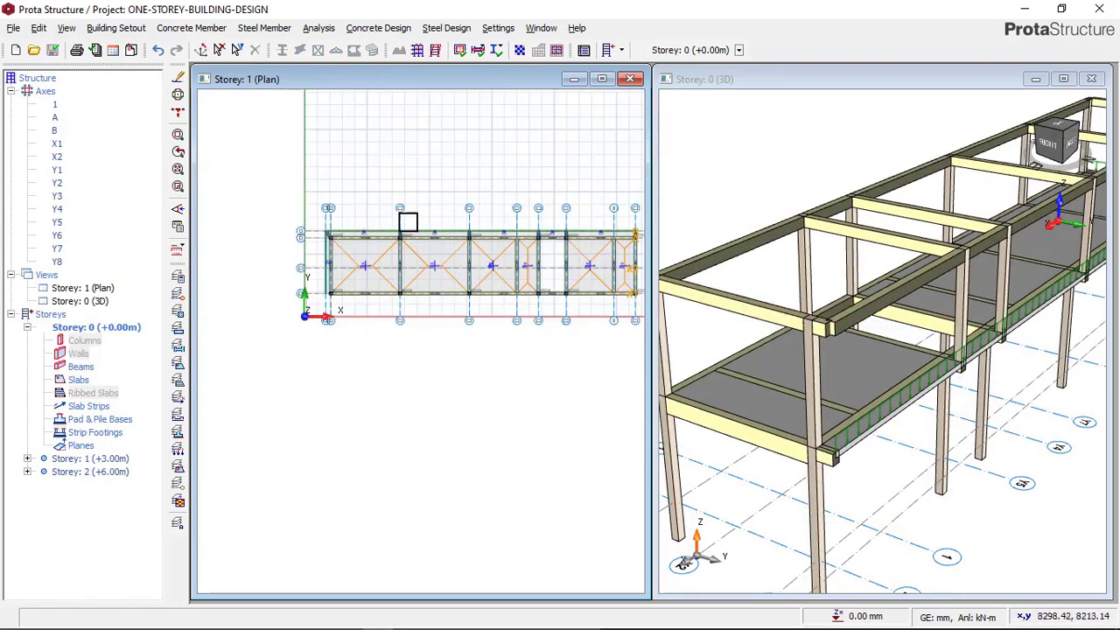
drag(773, 292, 688, 283)
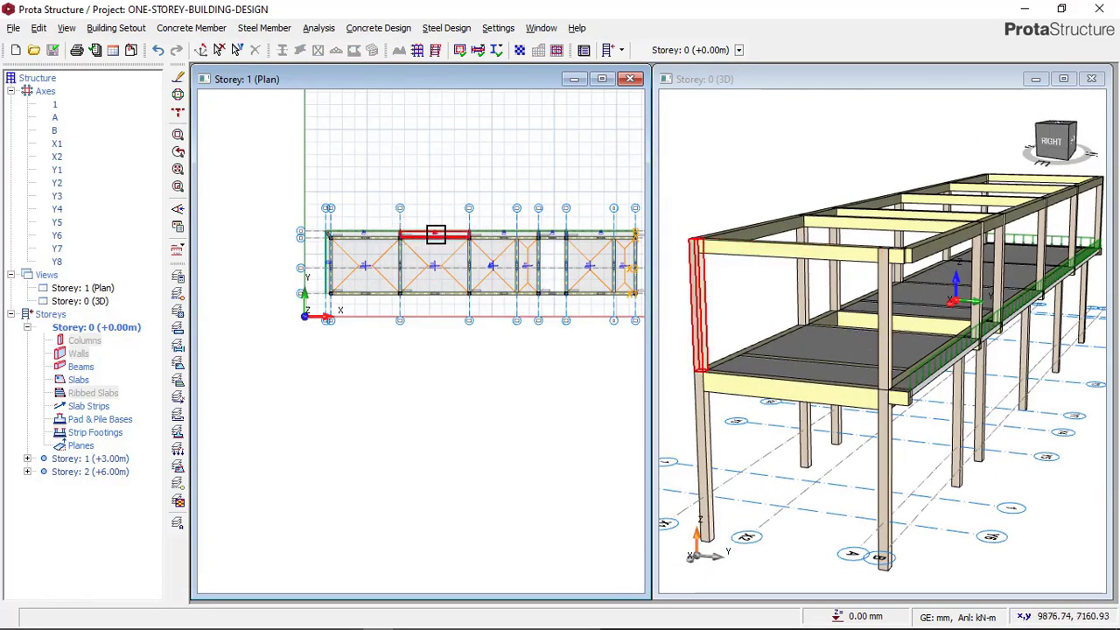
scroll(415, 227, up, 2)
scroll(369, 206, up, 2)
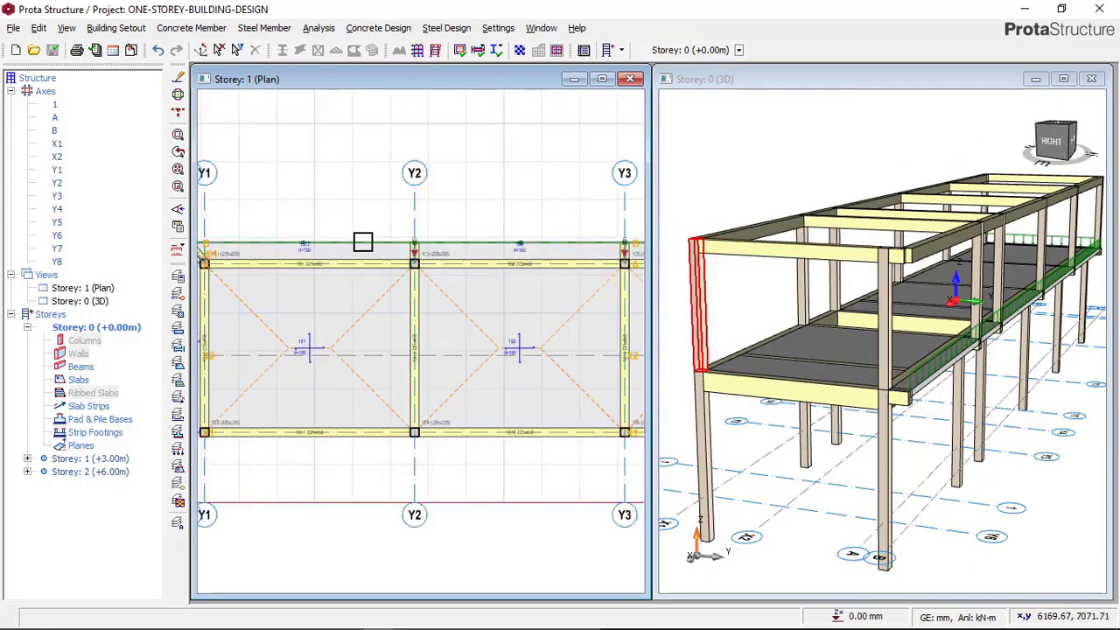
scroll(372, 227, down, 2)
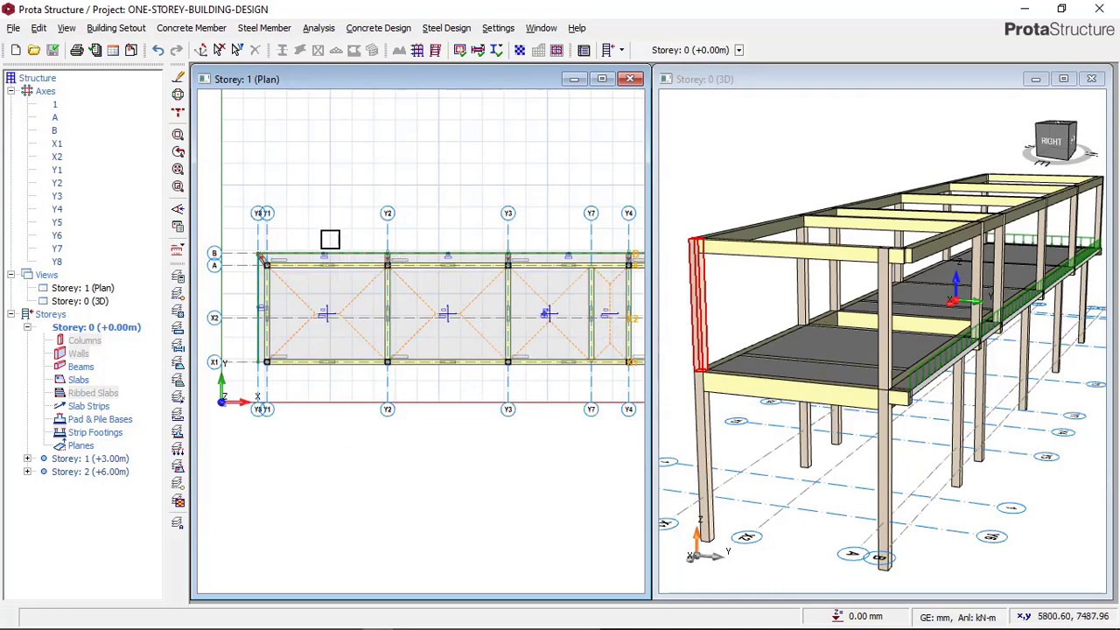
scroll(473, 256, up, 1)
key(Page_Up)
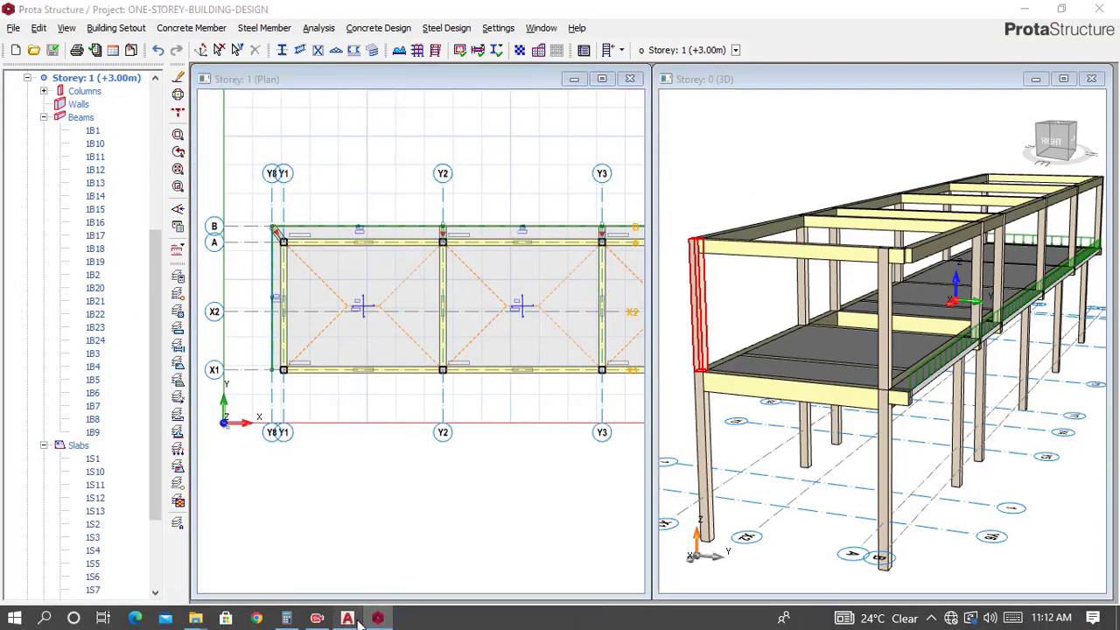
Step: Check the reference AutoCAD drawing, then return to the Prota Structure model
click(348, 620)
scroll(408, 258, down, 5)
scroll(471, 310, up, 7)
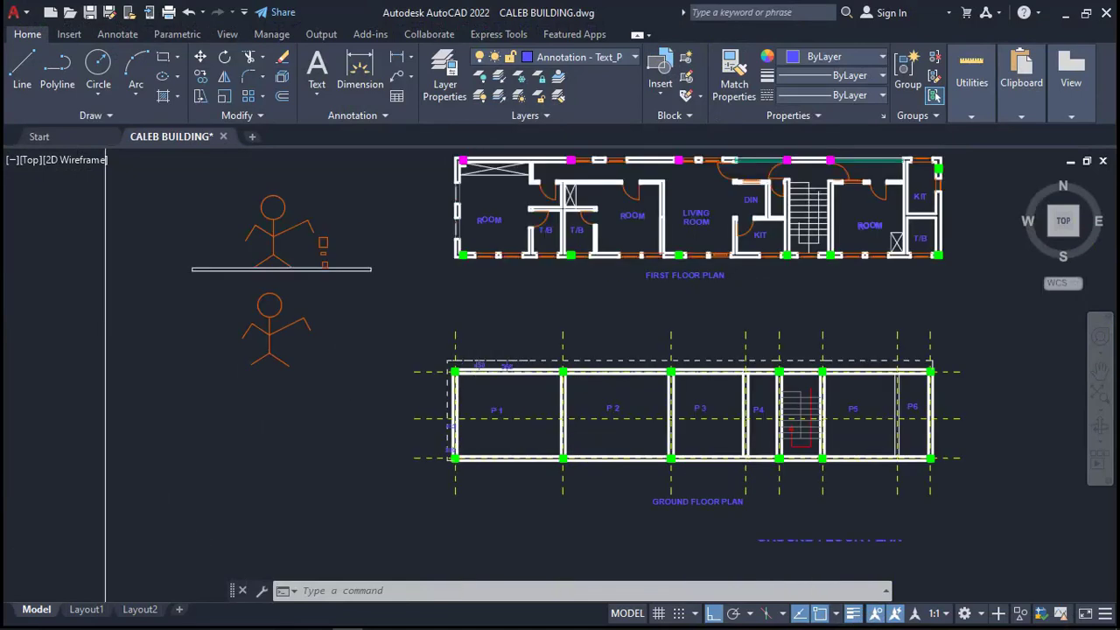
scroll(448, 371, down, 2)
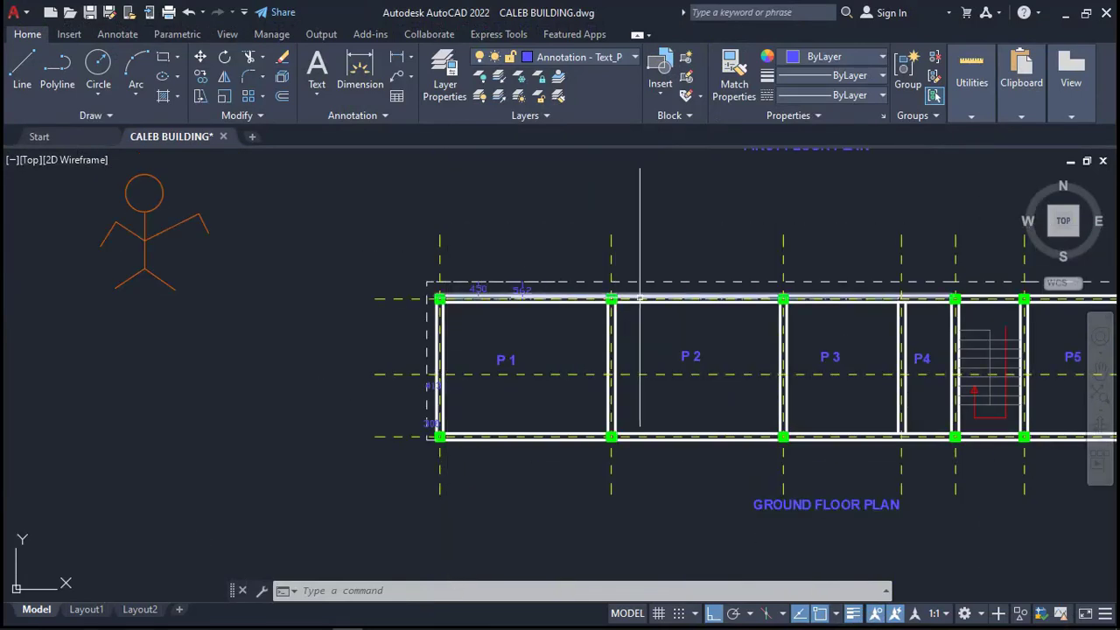
scroll(433, 354, down, 4)
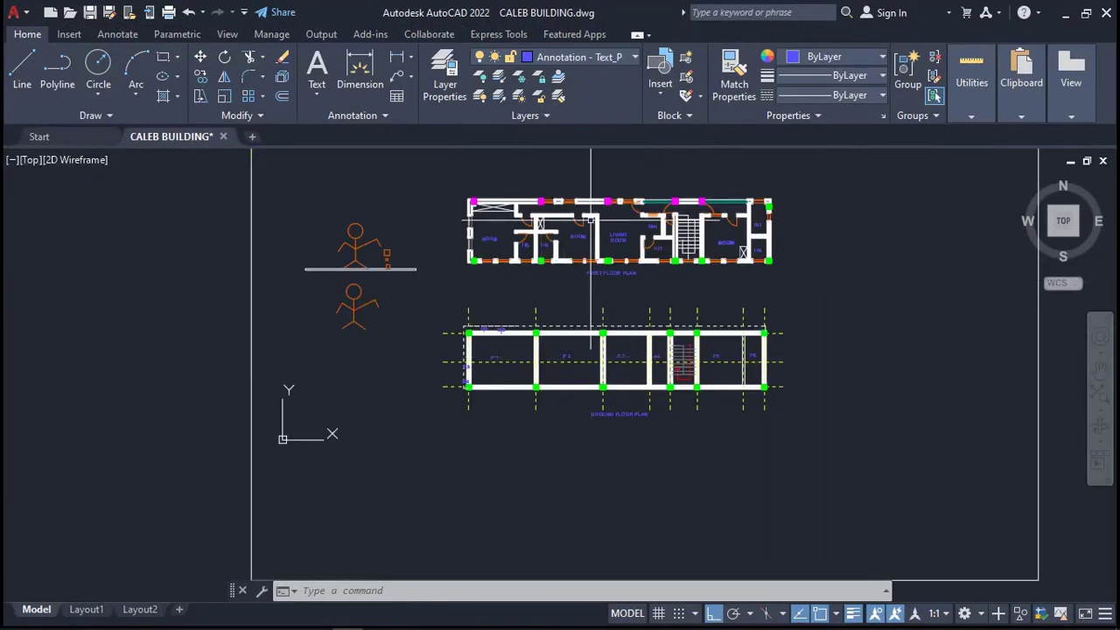
scroll(578, 167, up, 2)
click(1066, 14)
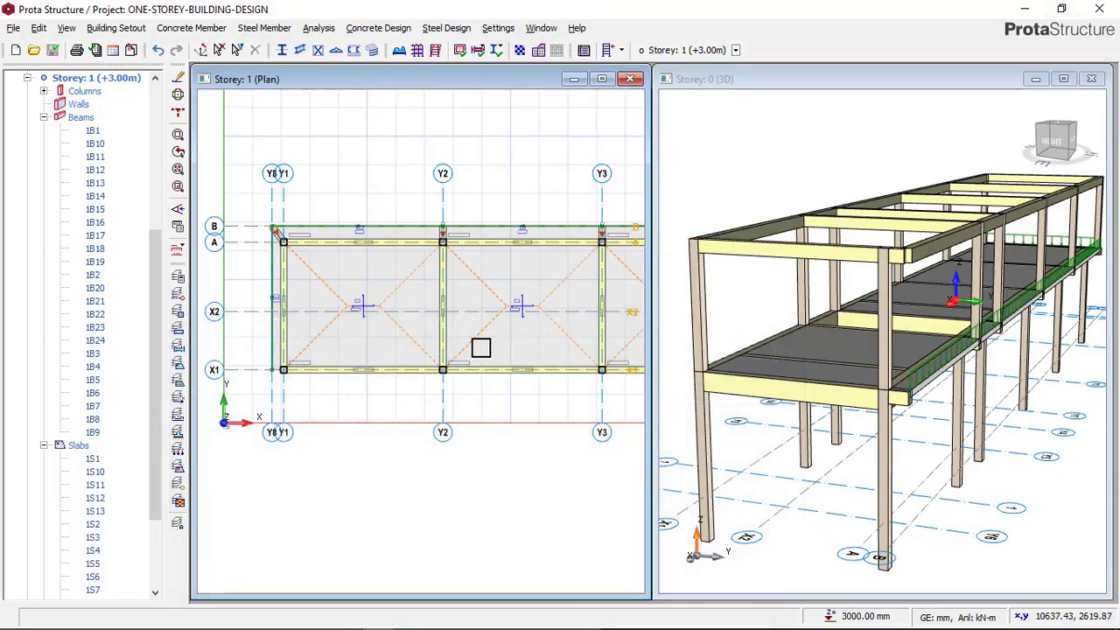
Step: Start a wall load on beam 1B12 with a wall unit weight of 3.47 kN/m2
scroll(320, 210, up, 2)
scroll(317, 276, up, 1)
scroll(317, 276, up, 1)
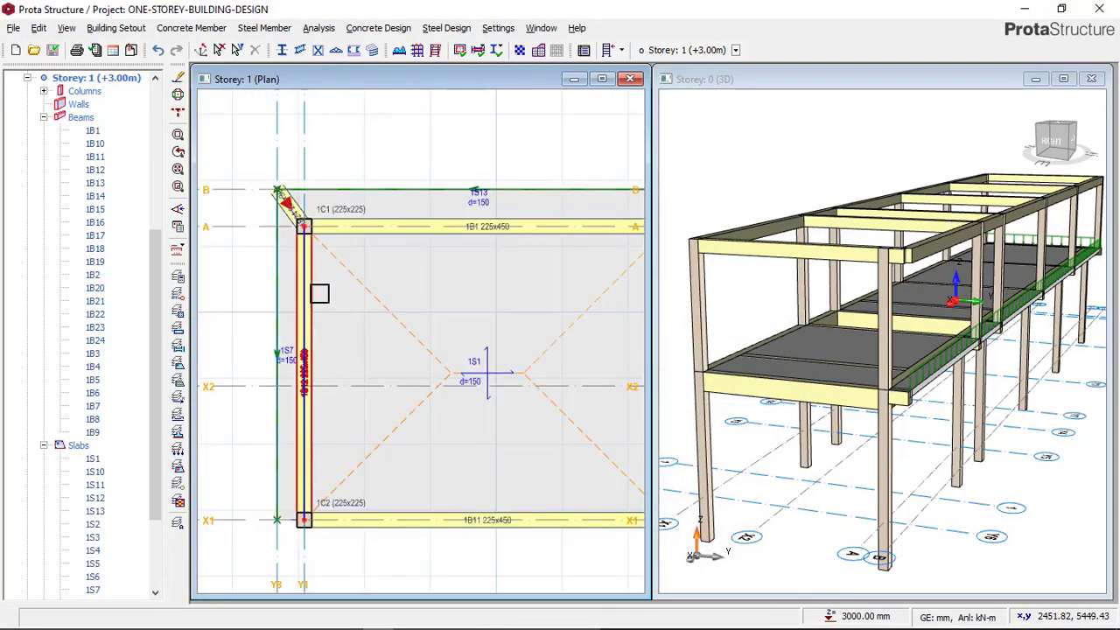
click(88, 79)
double_click(88, 81)
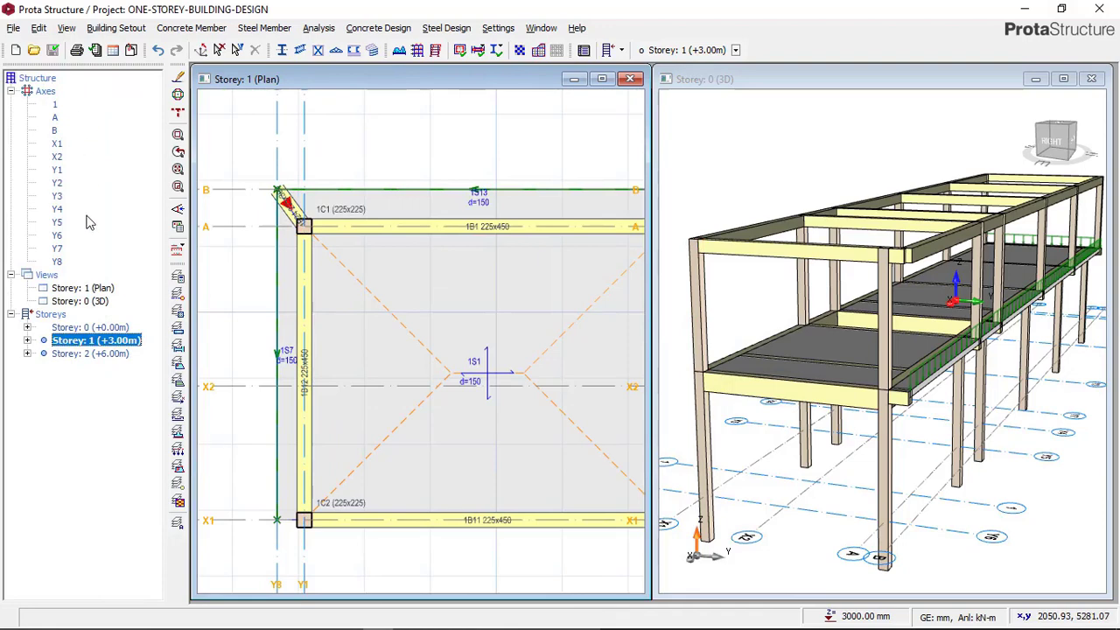
click(309, 240)
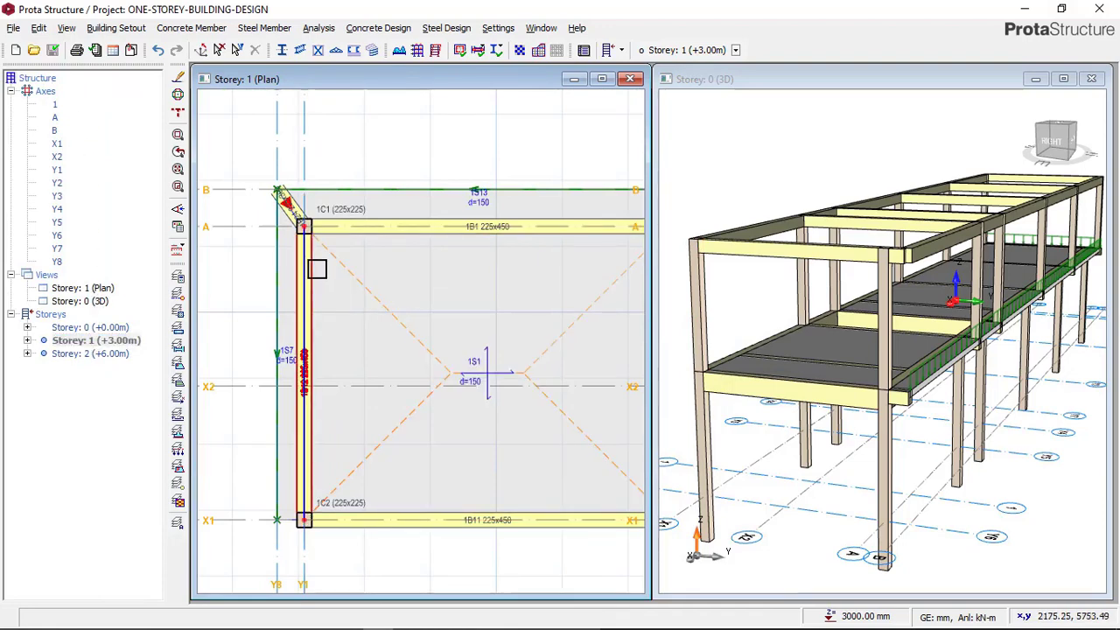
right_click(358, 147)
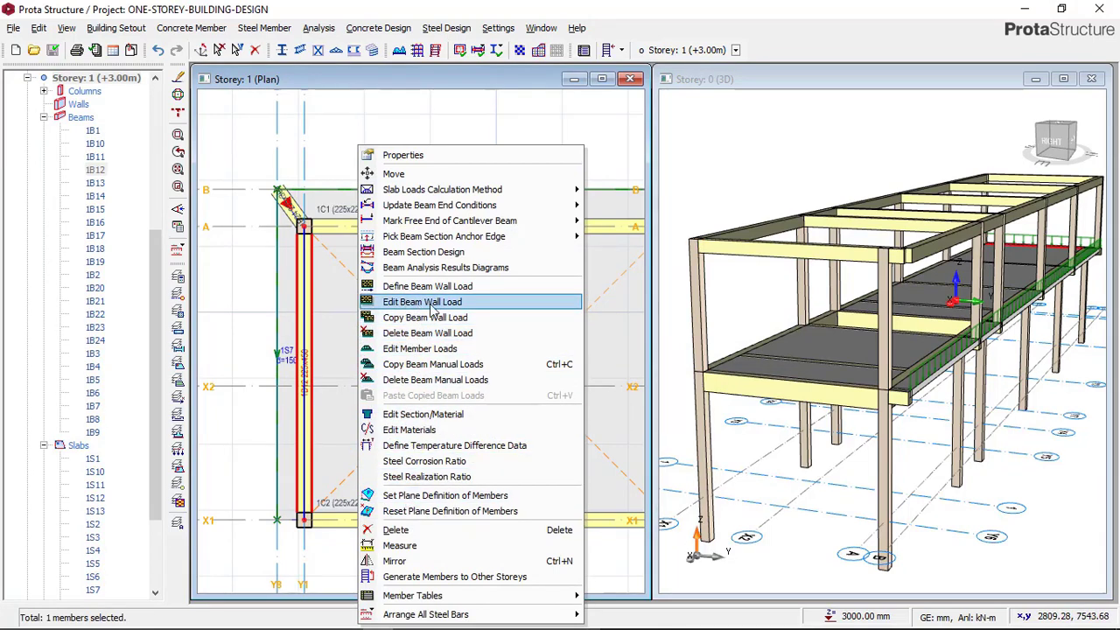
click(431, 303)
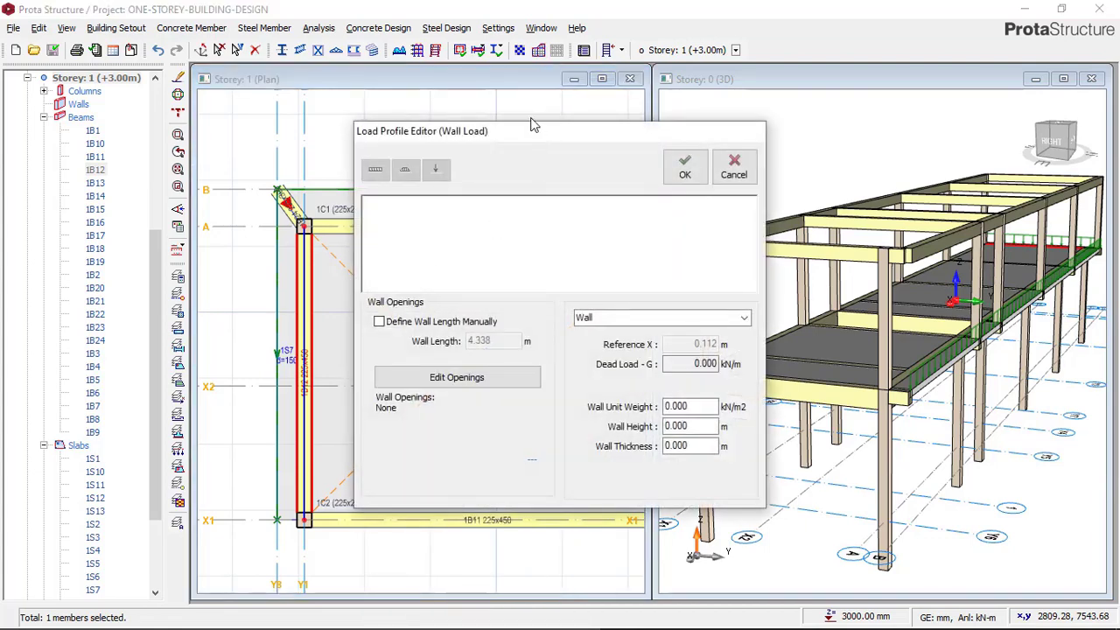
drag(505, 140, 349, 133)
double_click(537, 398)
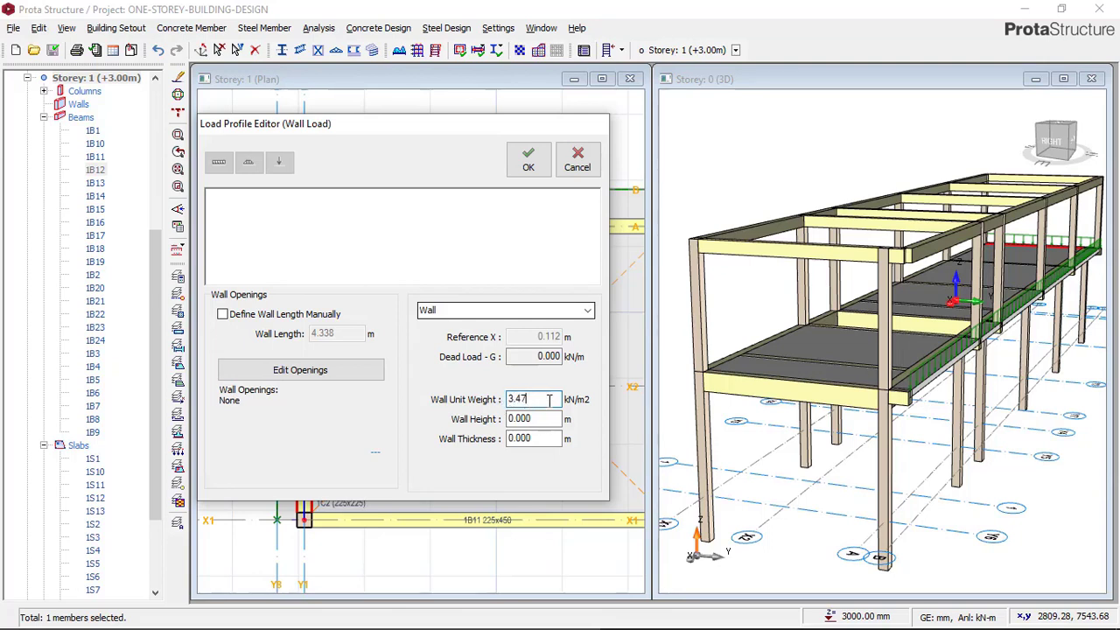
click(512, 421)
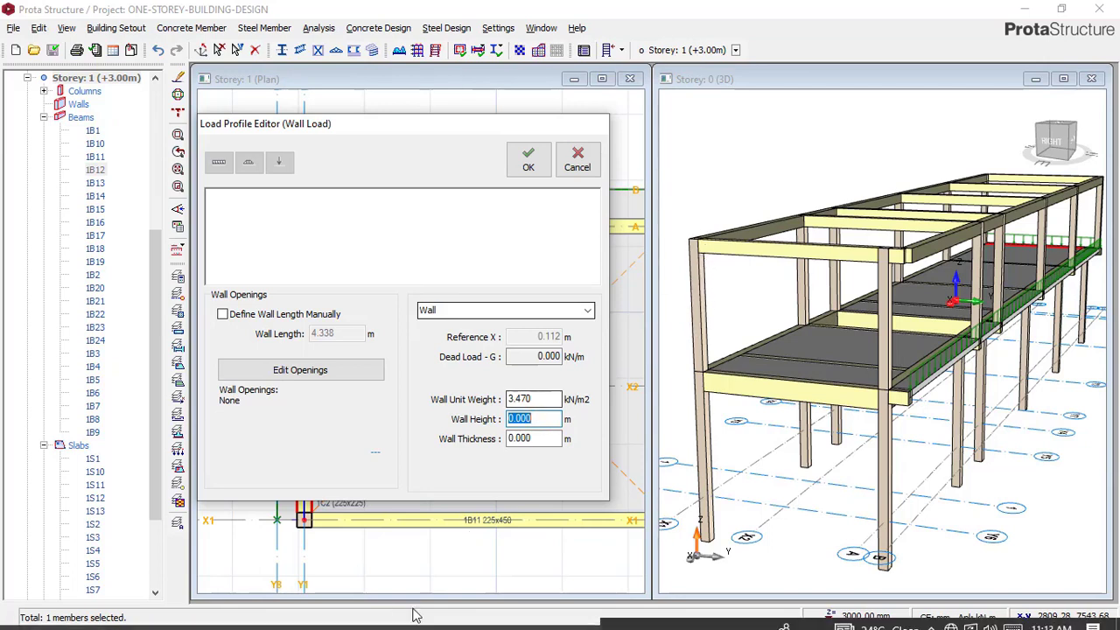
Step: Compute 3000 − 300 = 2700 in Windows Calculator
click(289, 618)
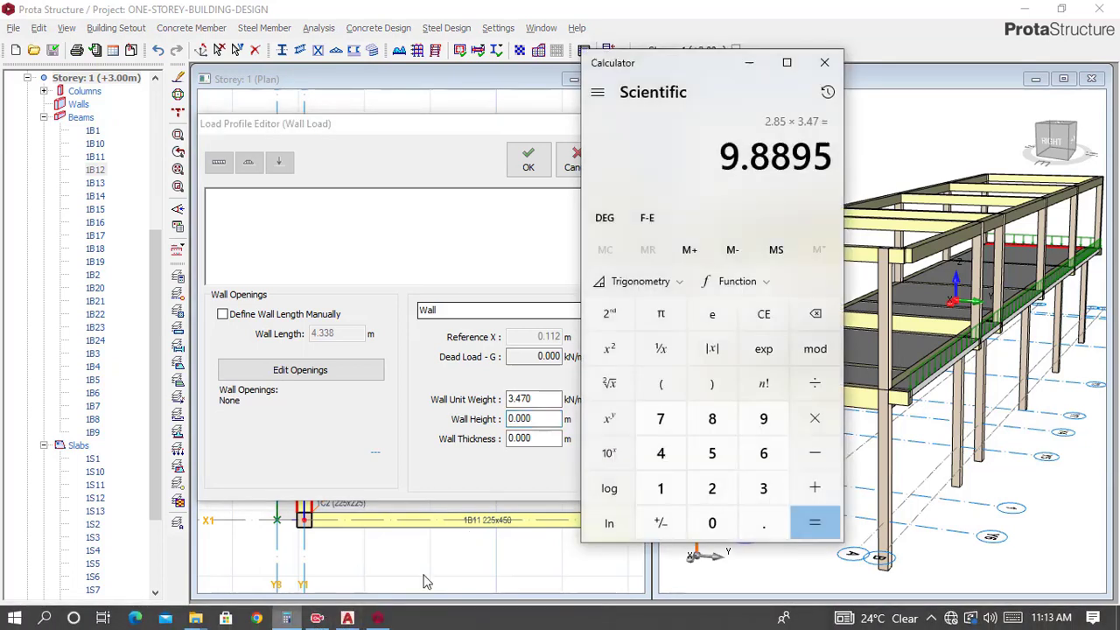
click(764, 488)
double_click(712, 523)
click(712, 523)
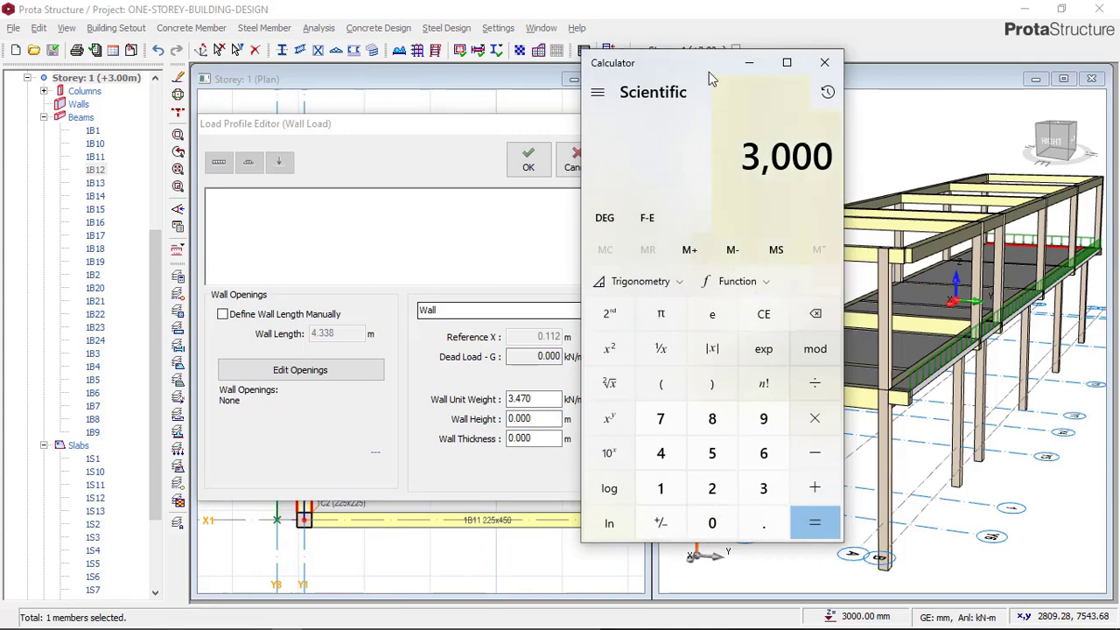
drag(701, 70, 494, 52)
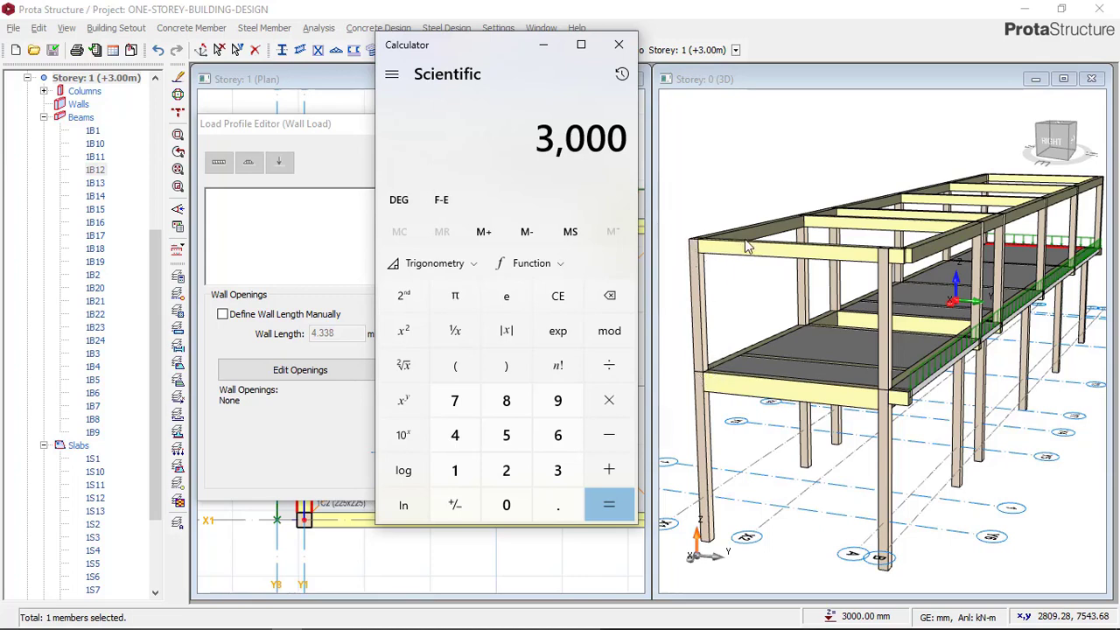
click(609, 437)
click(558, 470)
click(507, 505)
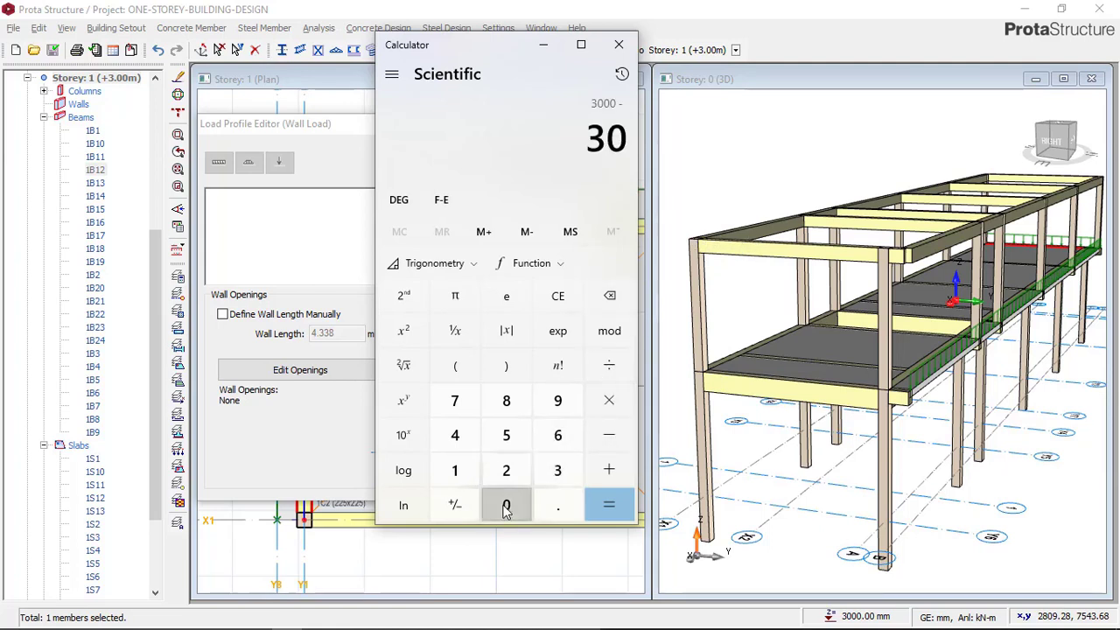
click(507, 505)
click(613, 507)
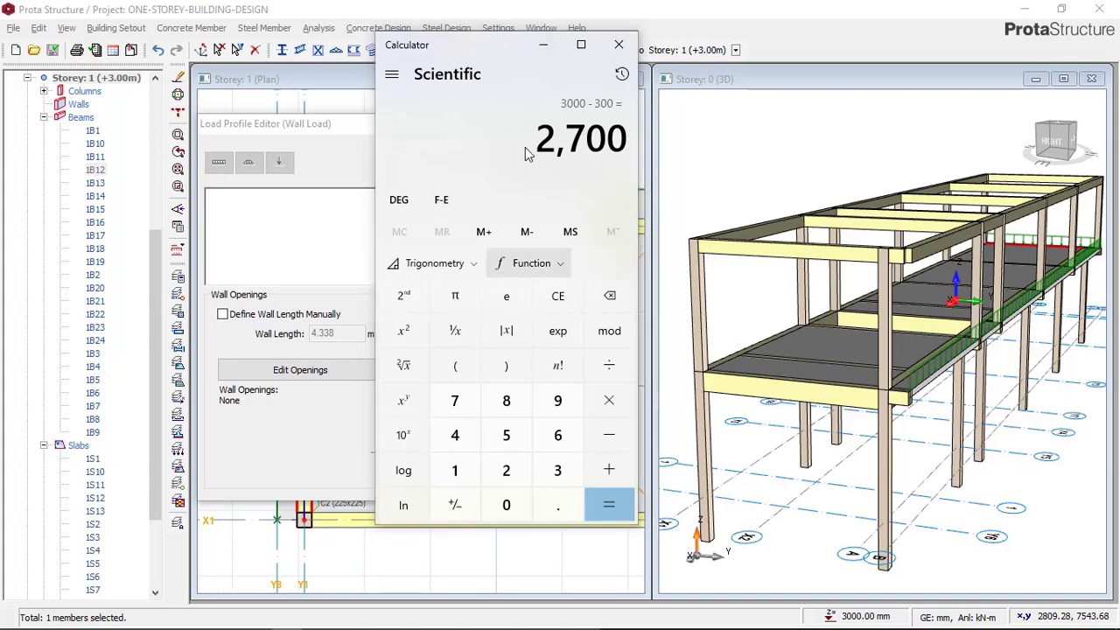
Step: Set the wall height to 2.7 m, giving a 9.370 kN/m dead load
click(543, 45)
click(540, 419)
double_click(542, 419)
click(540, 418)
text(2.7)
key(Tab)
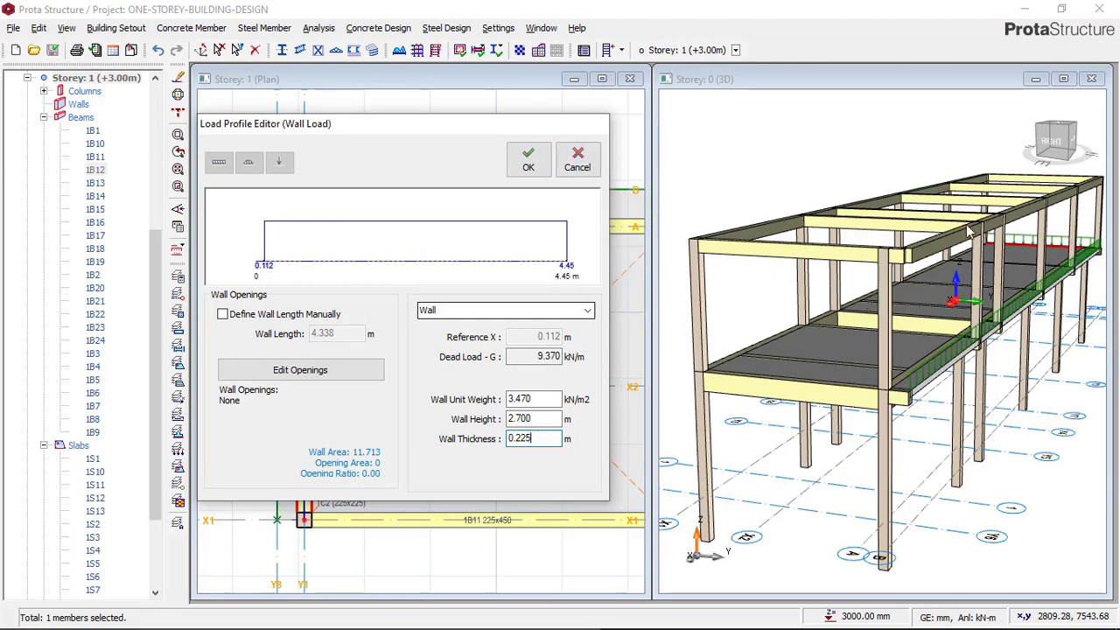
Step: Accept the 9.370 kN/m wall load on beam 1B12 and view its wall panel in 3D
click(528, 158)
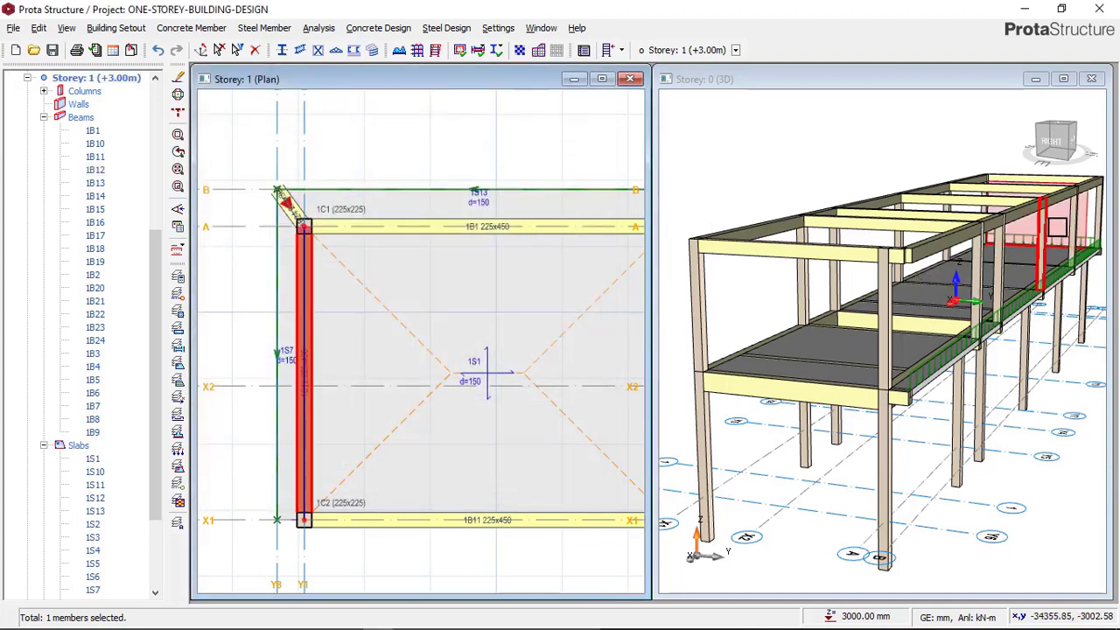
key(Page_Down)
middle_drag(766, 288, 869, 313)
scroll(870, 314, up, 3)
scroll(962, 289, down, 2)
scroll(1000, 281, up, 3)
scroll(1000, 280, down, 4)
Step: View the model from the rear and bring up the left-edge beam's context menu
mouse_move(1000, 280)
middle_down()
mouse_move(1004, 341)
mouse_move(981, 346)
middle_up()
scroll(332, 284, down, 1)
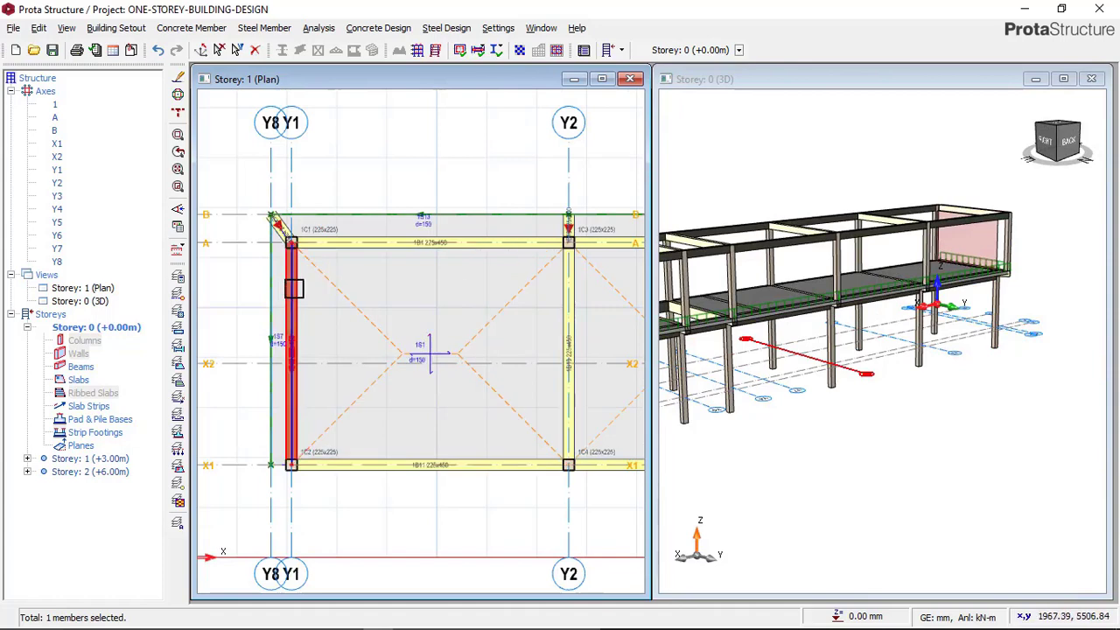
scroll(293, 289, up, 2)
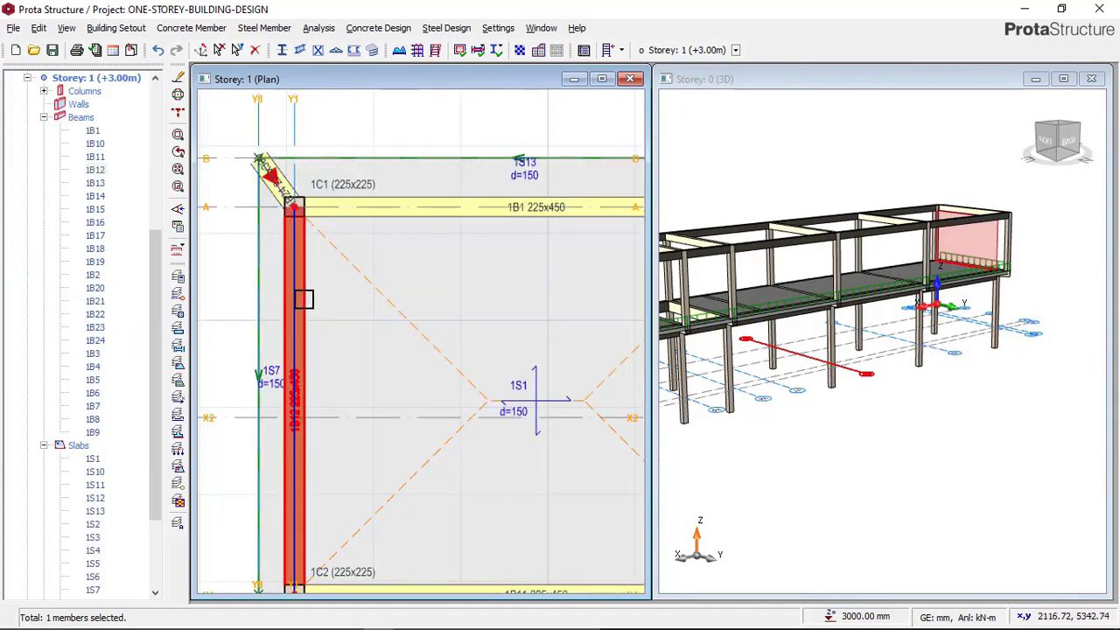
right_click(303, 288)
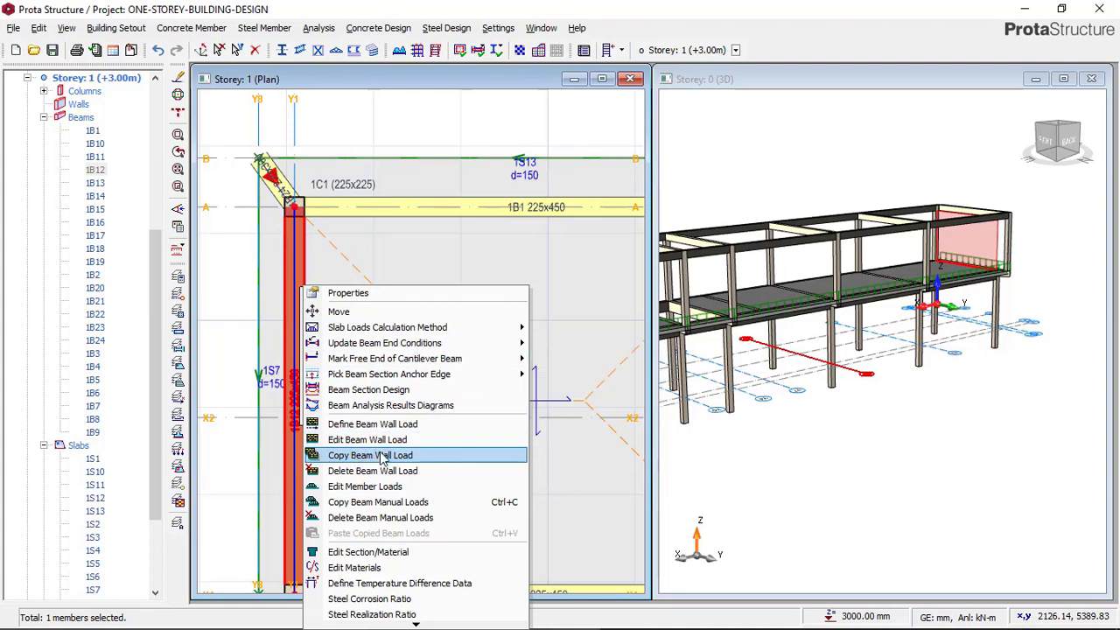
Step: Copy the left-edge beam's 2700 mm, 3.47 kN/m2 wall load
click(363, 456)
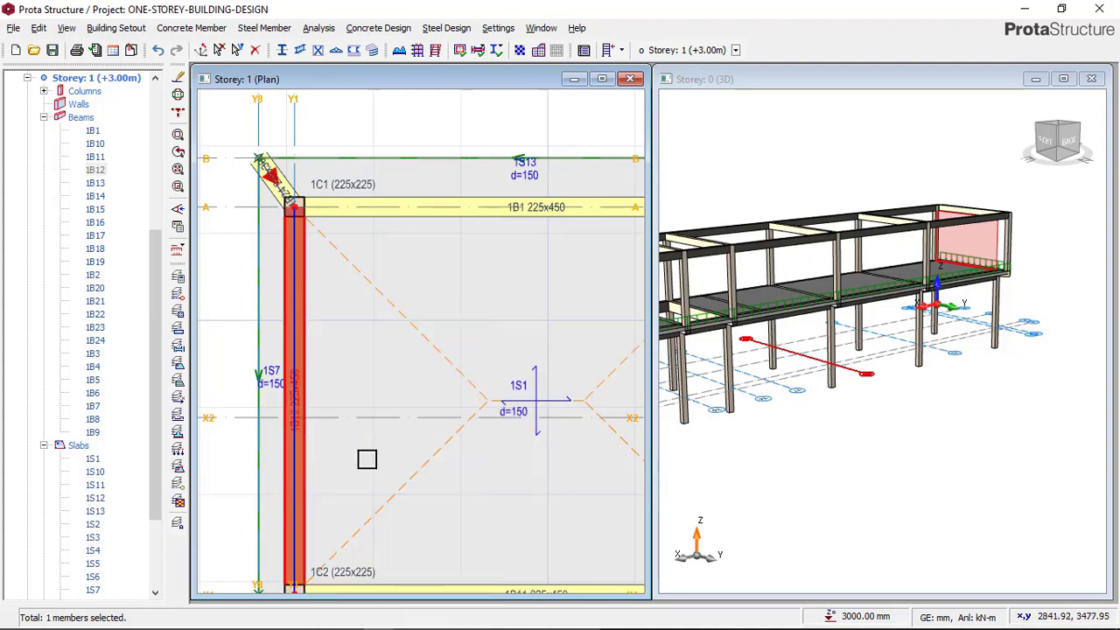
right_click(306, 290)
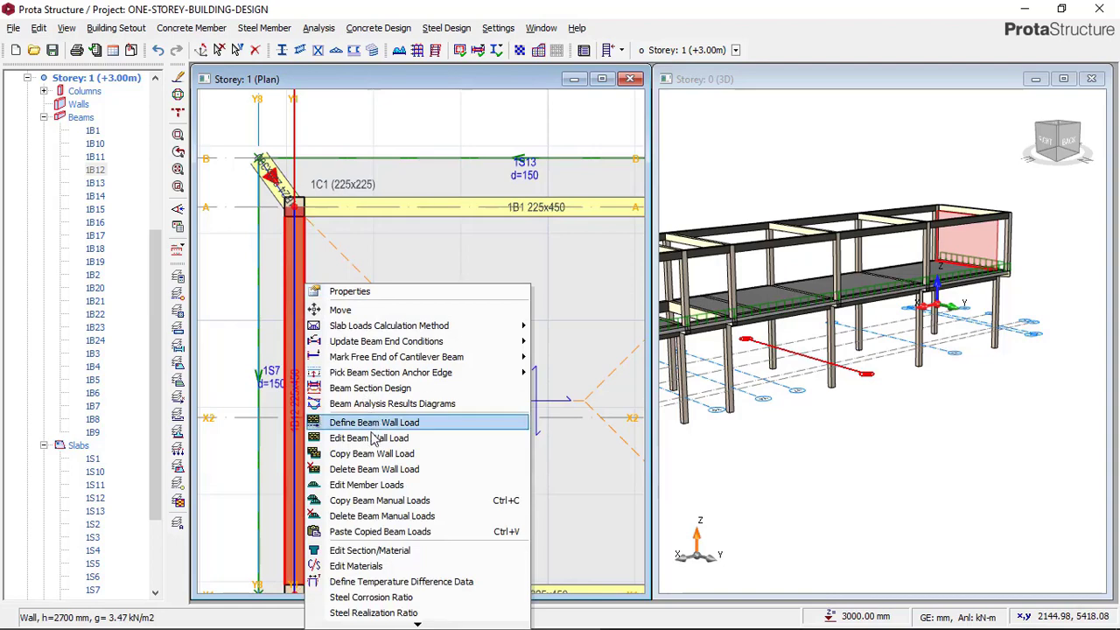
click(372, 454)
scroll(400, 250, down, 3)
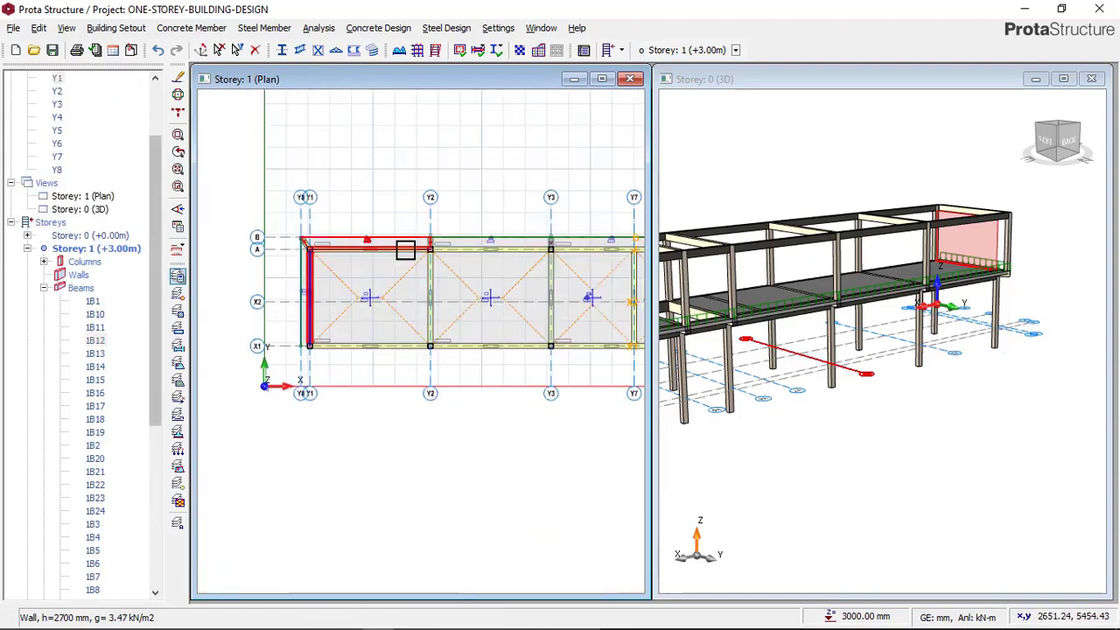
middle_drag(291, 261, 321, 257)
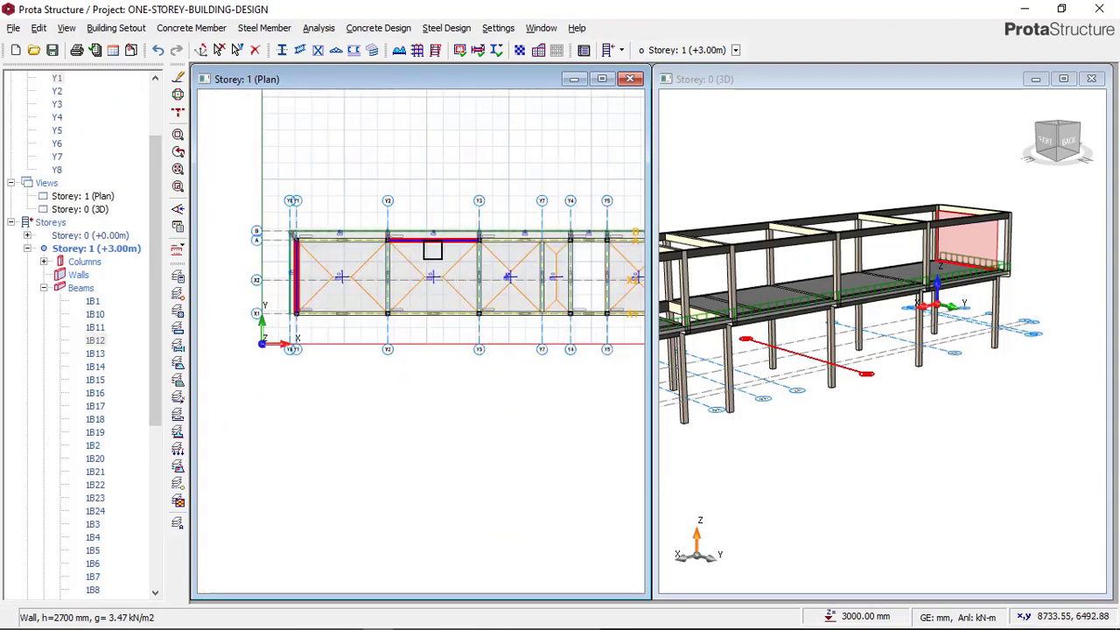
scroll(257, 255, up, 1)
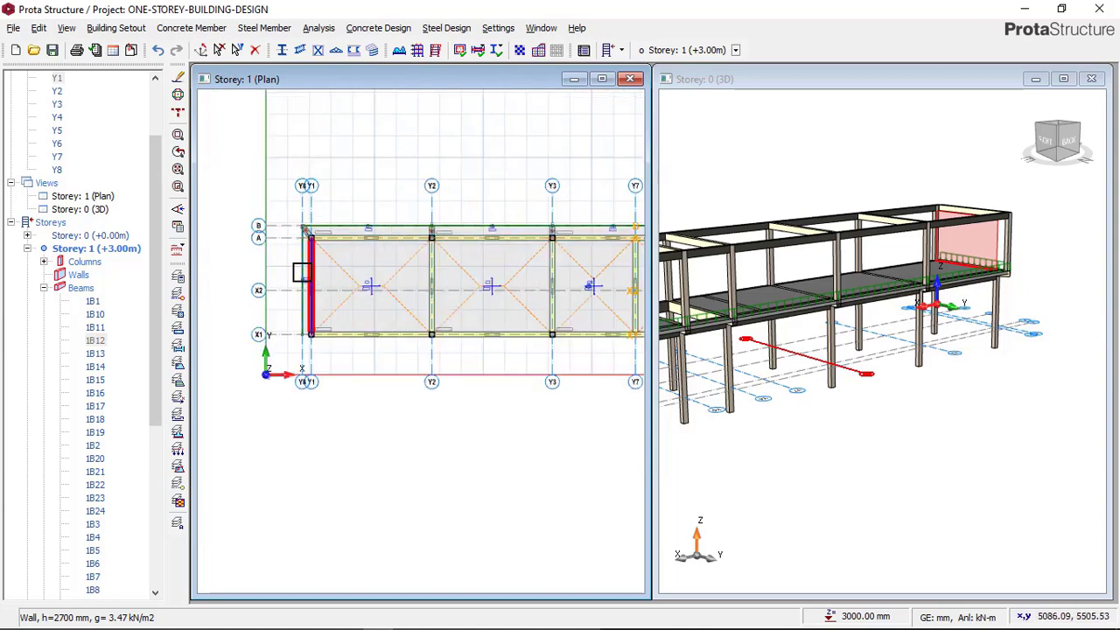
Step: Select beams 1B1 through 1B9 in the project tree
click(93, 301)
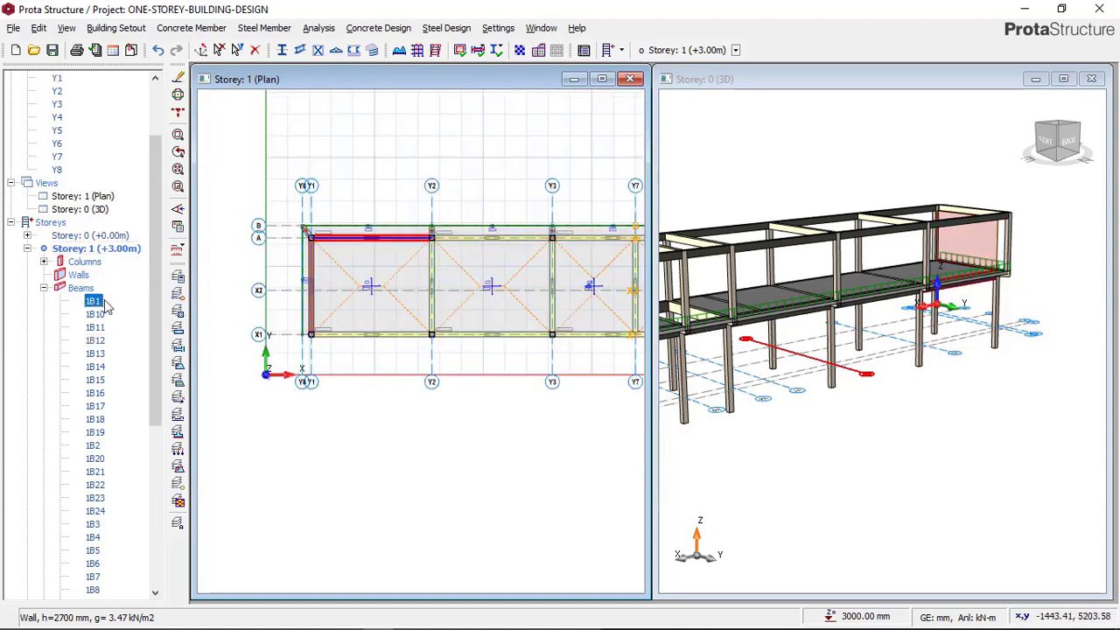
drag(154, 289, 138, 396)
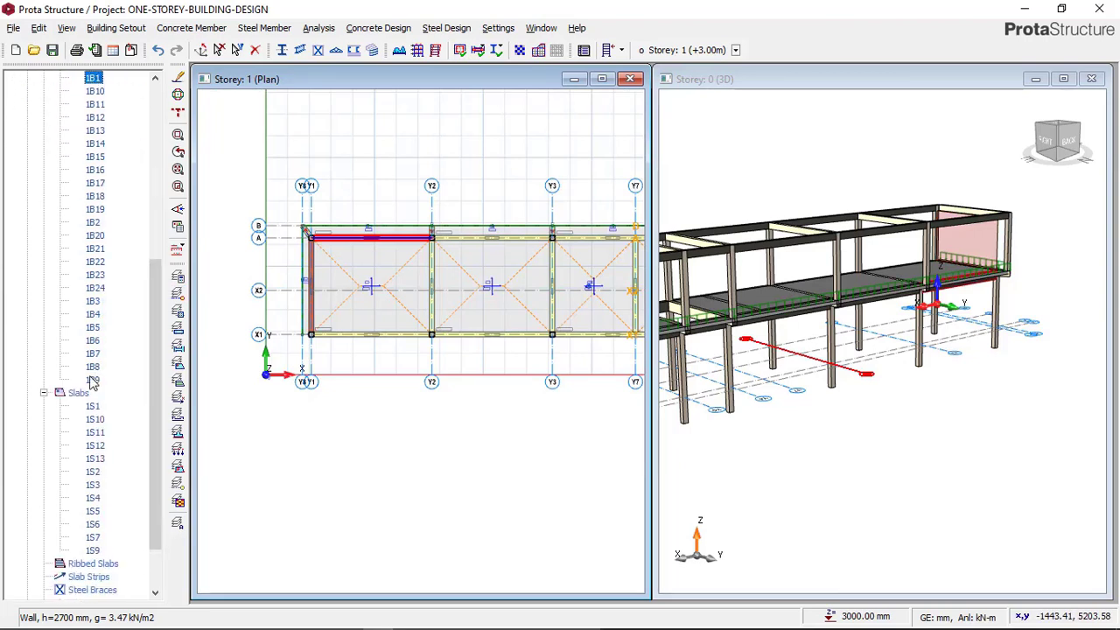
shift+click(94, 379)
scroll(455, 237, down, 2)
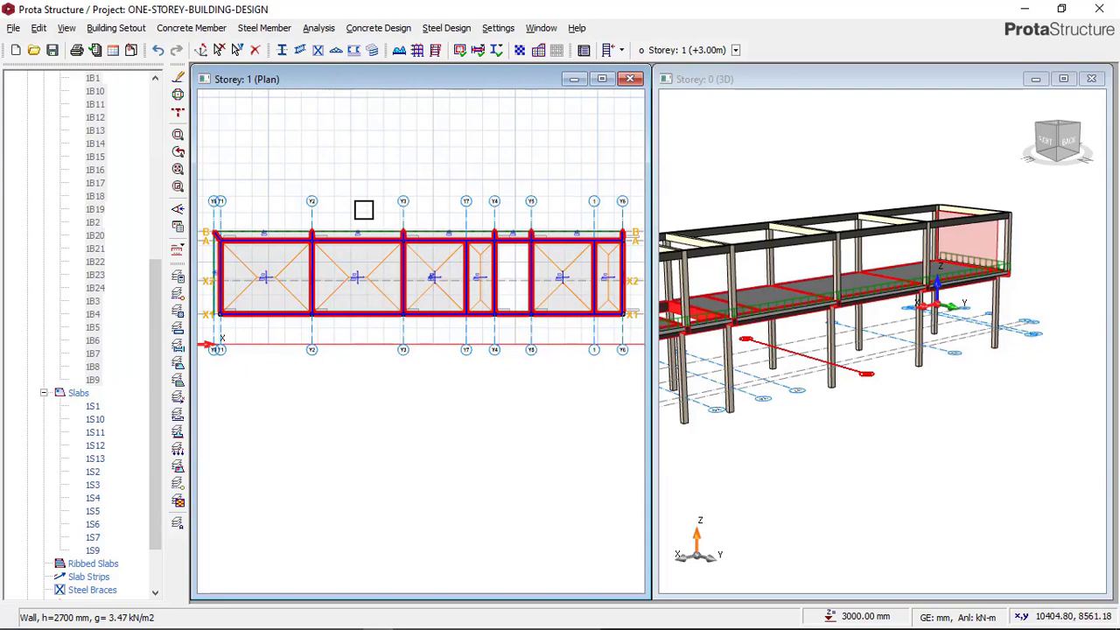
Step: Paste the copied wall load onto beams 1B1–1B9, replacing existing loads, and check the perimeter walls in 3D
right_click(364, 210)
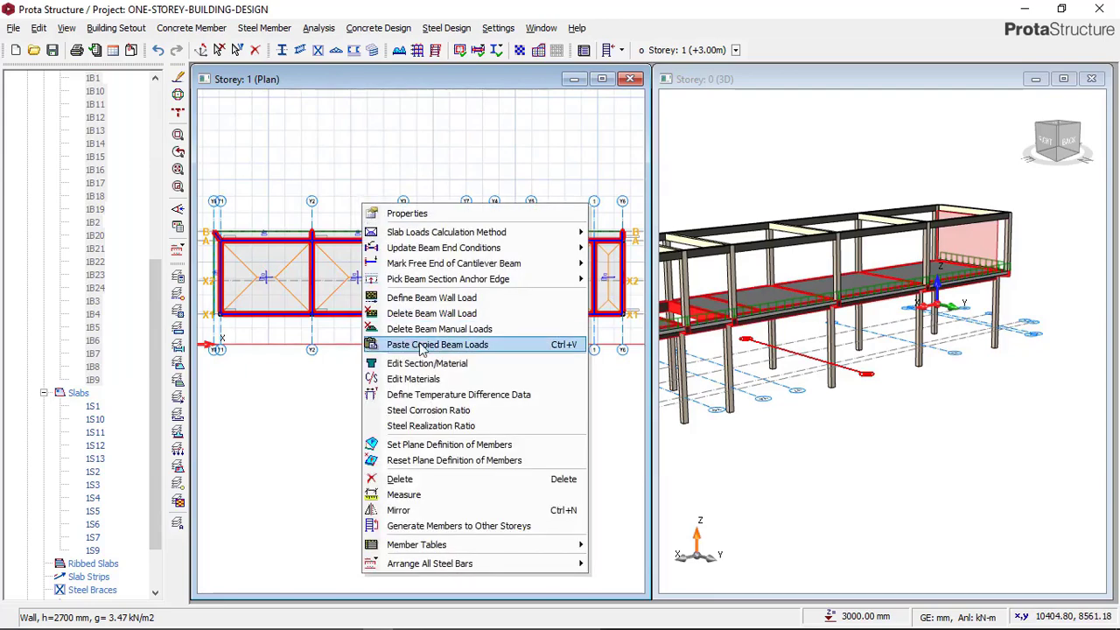
click(437, 344)
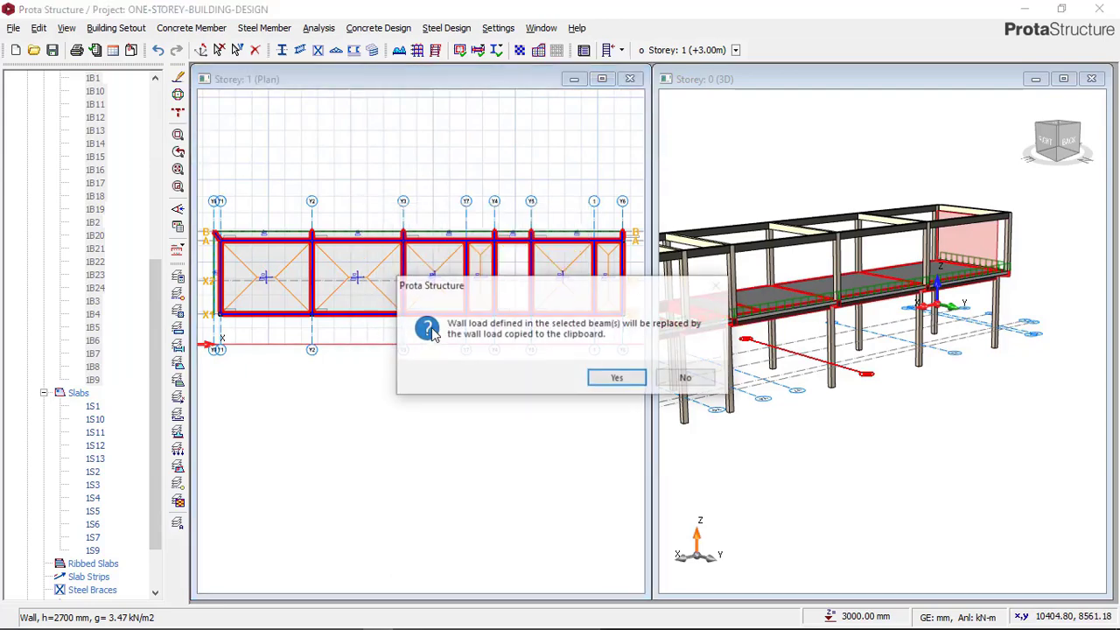
click(615, 380)
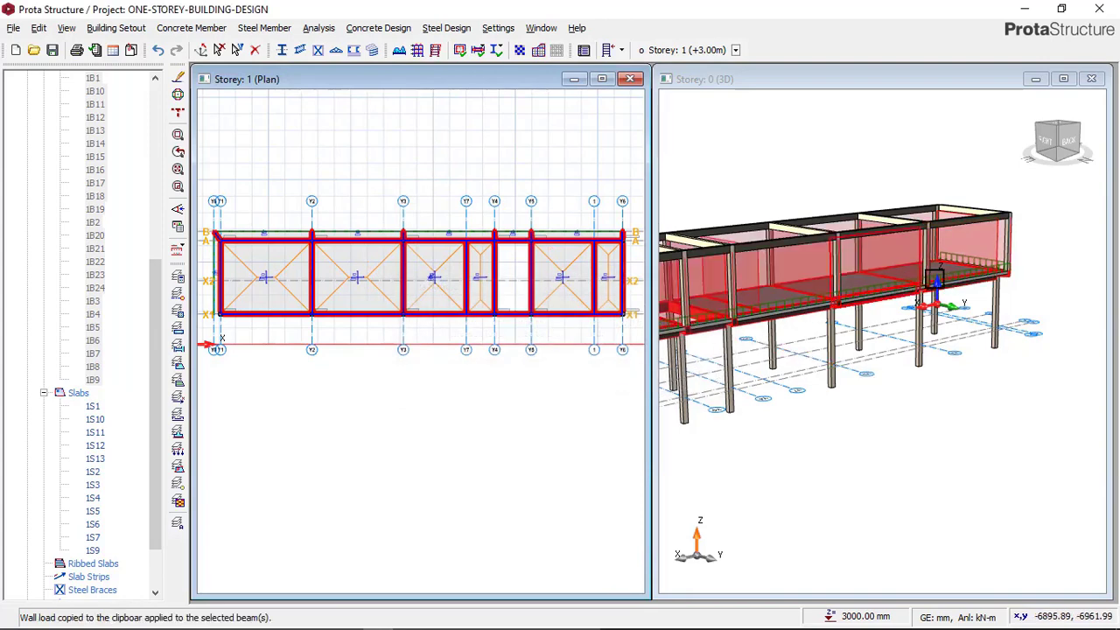
middle_drag(732, 312, 850, 295)
key(Escape)
drag(790, 475, 875, 289)
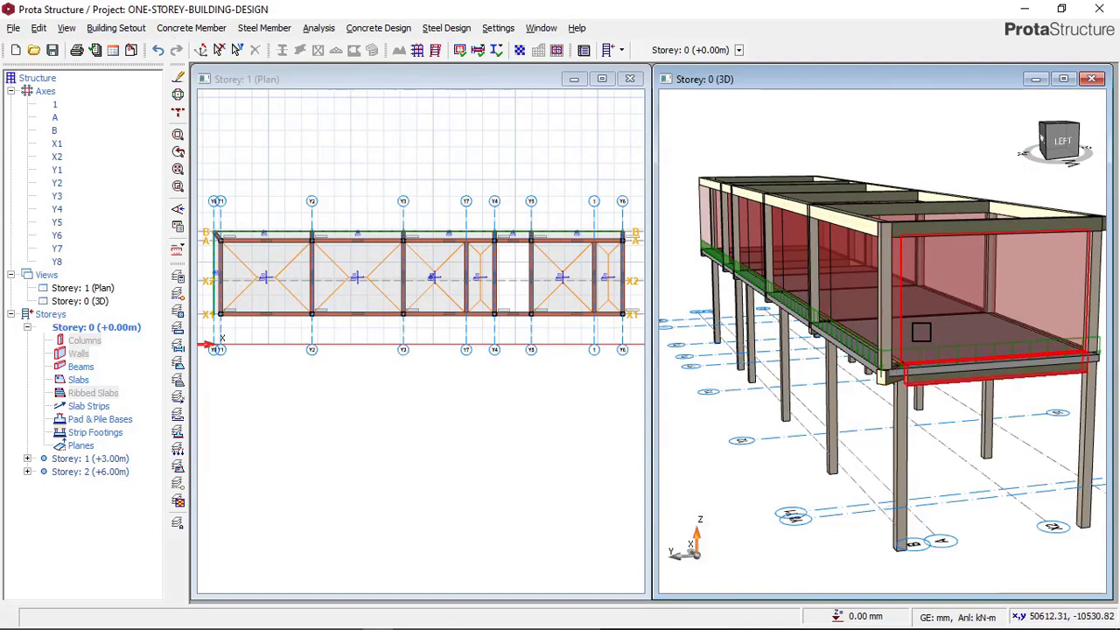
drag(920, 332, 919, 242)
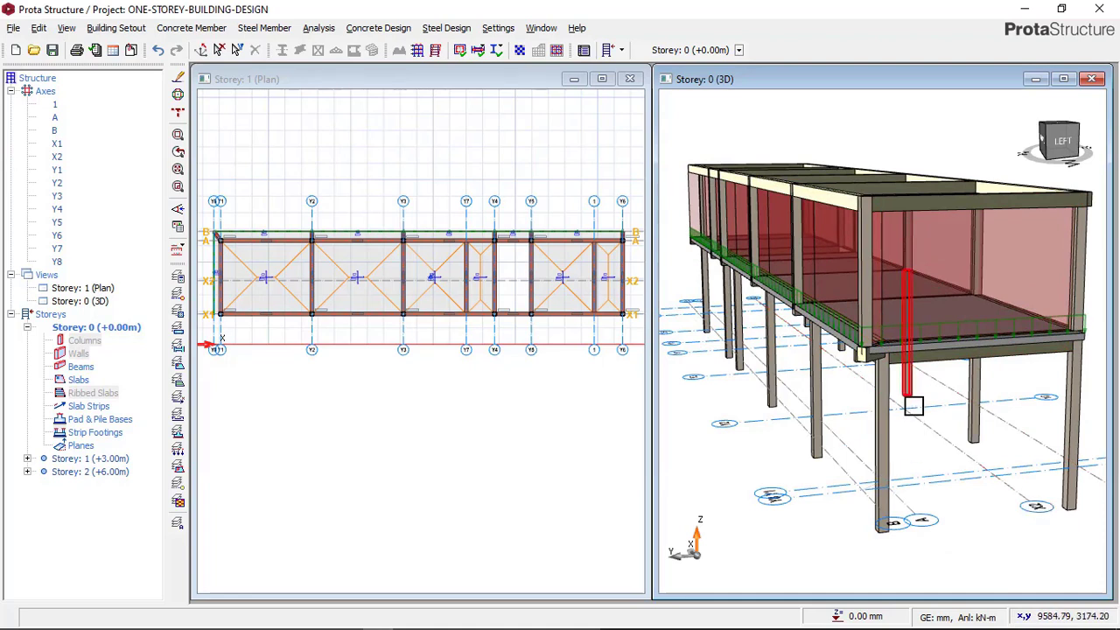
Step: Edit the storey 1 and storey 2 height values in the storey table
click(114, 29)
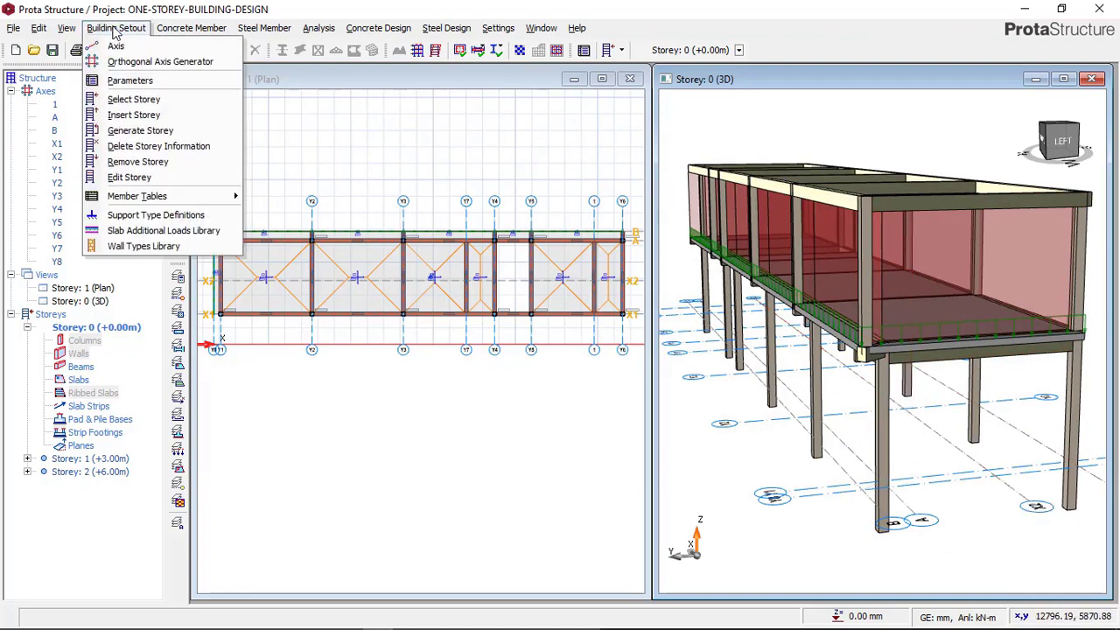
click(123, 179)
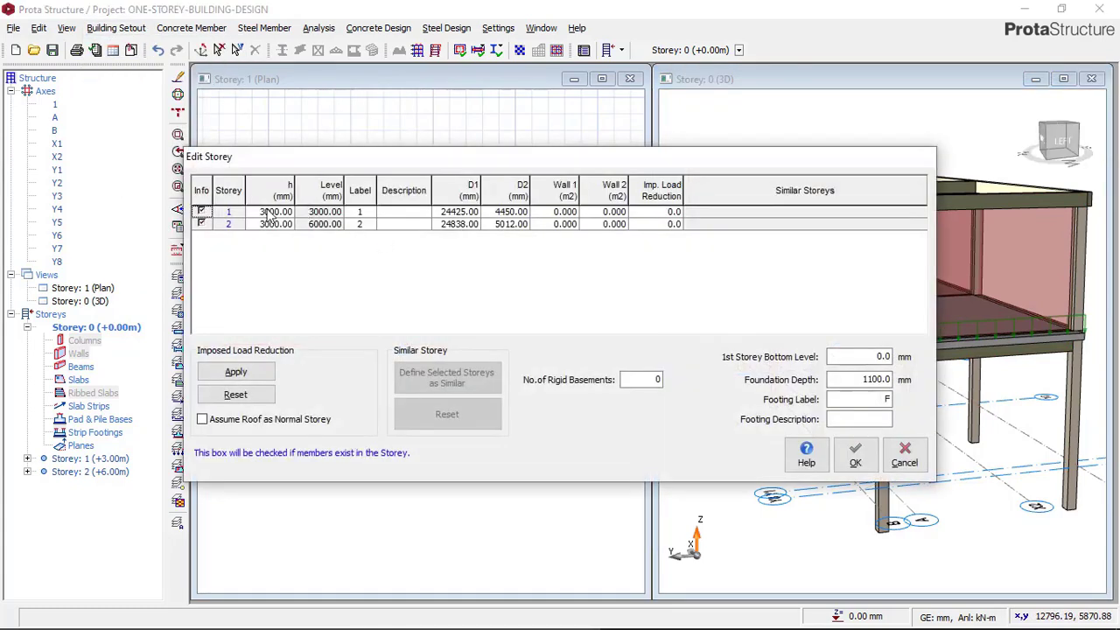
click(278, 212)
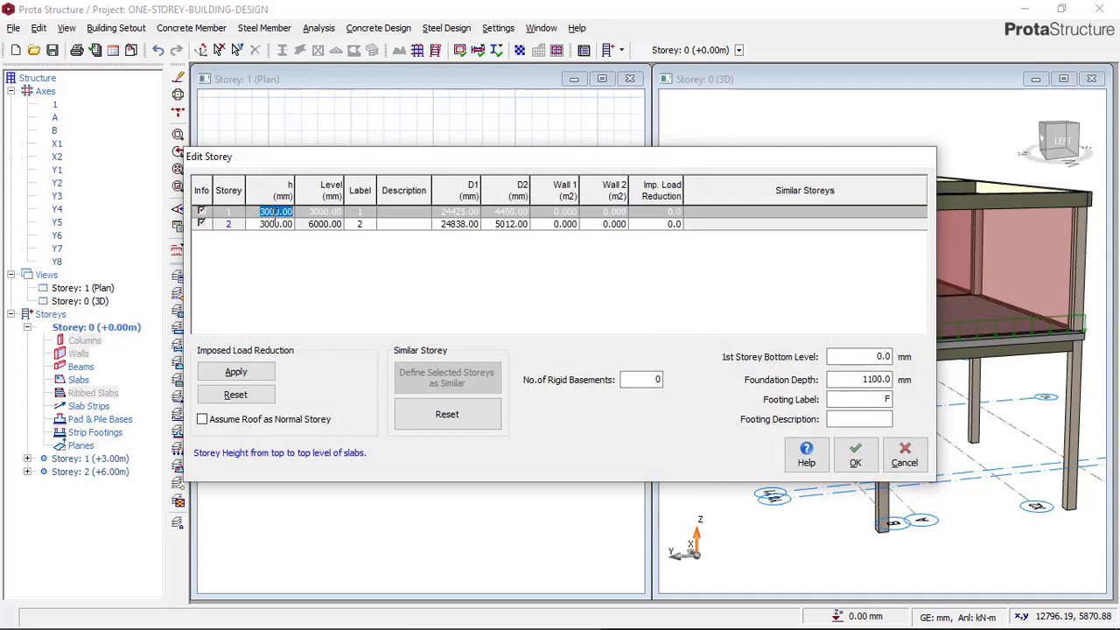
text(3150)
click(280, 224)
text(30)
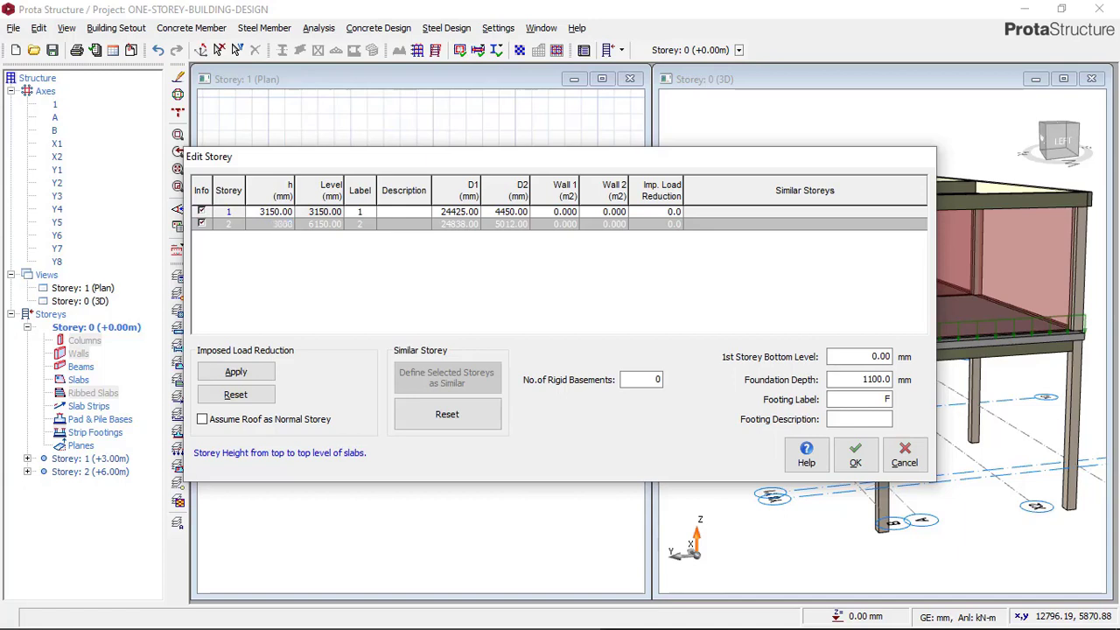
Step: Set the 1st Storey Bottom Level to 450 mm and apply the irreversible storey change
click(840, 357)
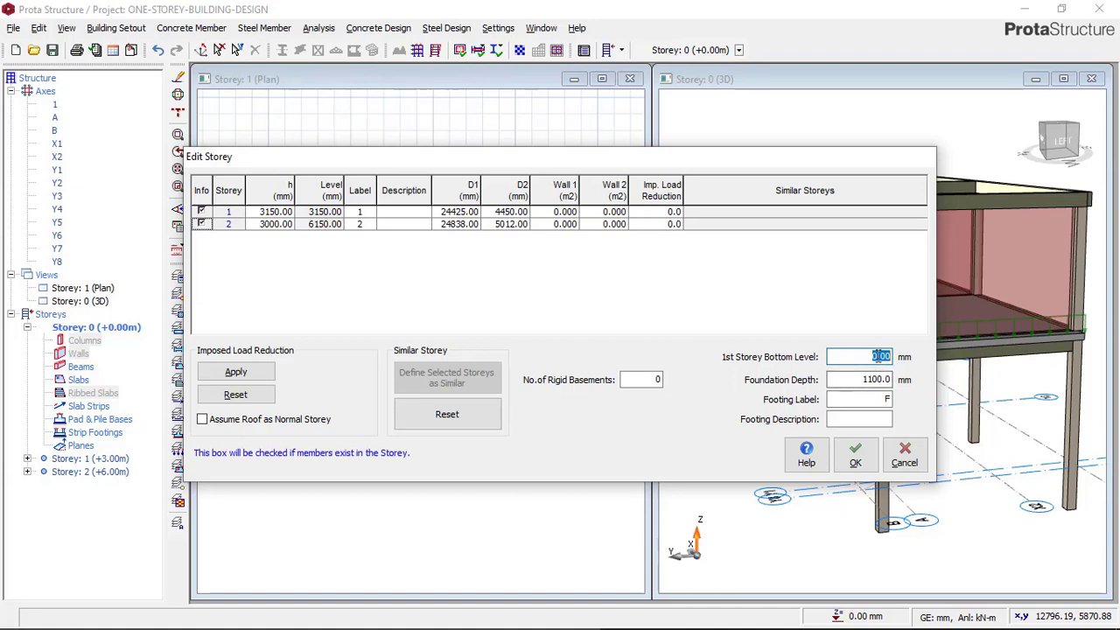
text(450)
click(854, 385)
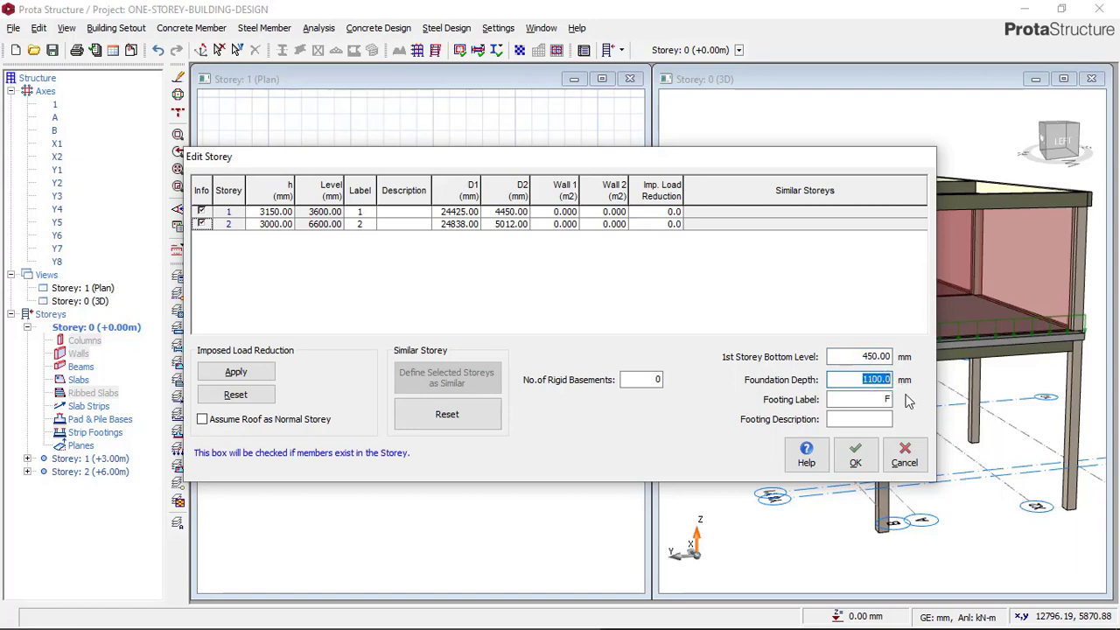
click(878, 357)
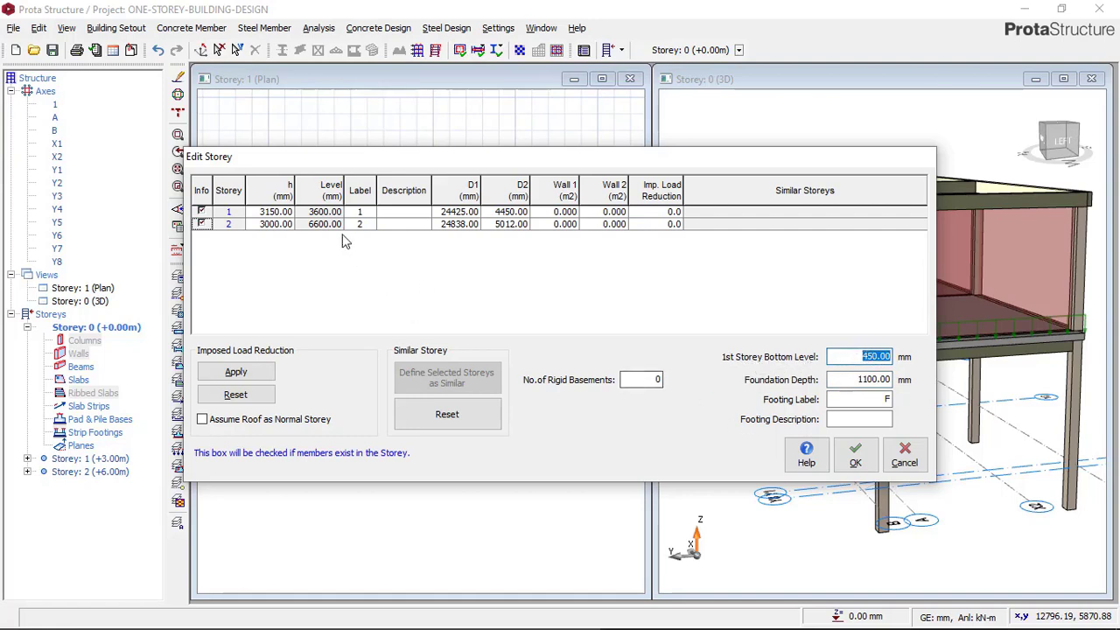
click(274, 213)
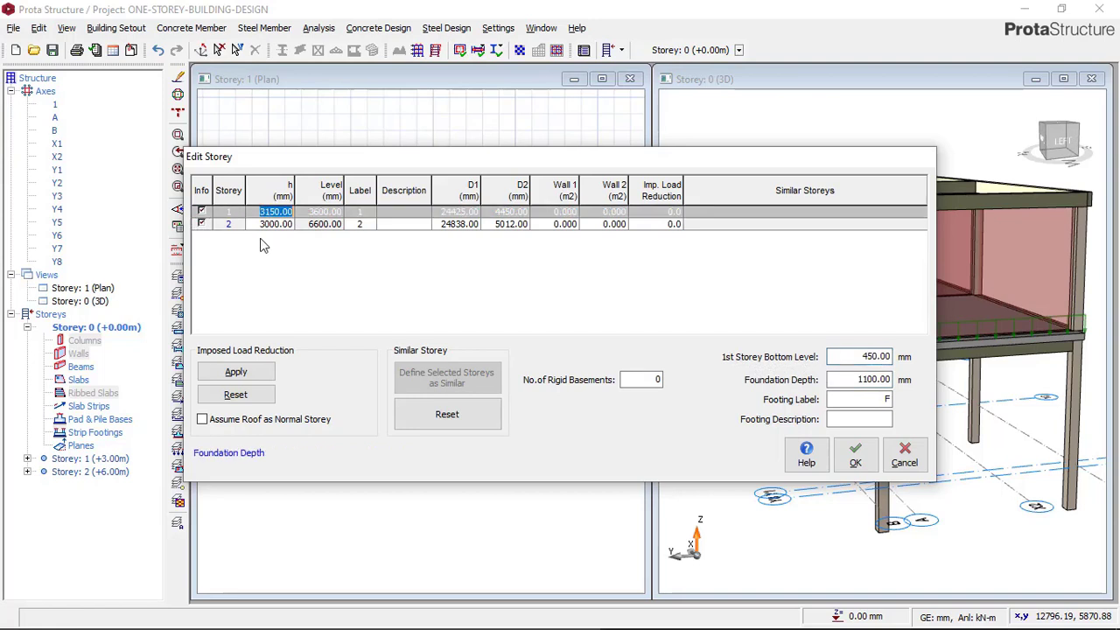
click(274, 225)
double_click(875, 356)
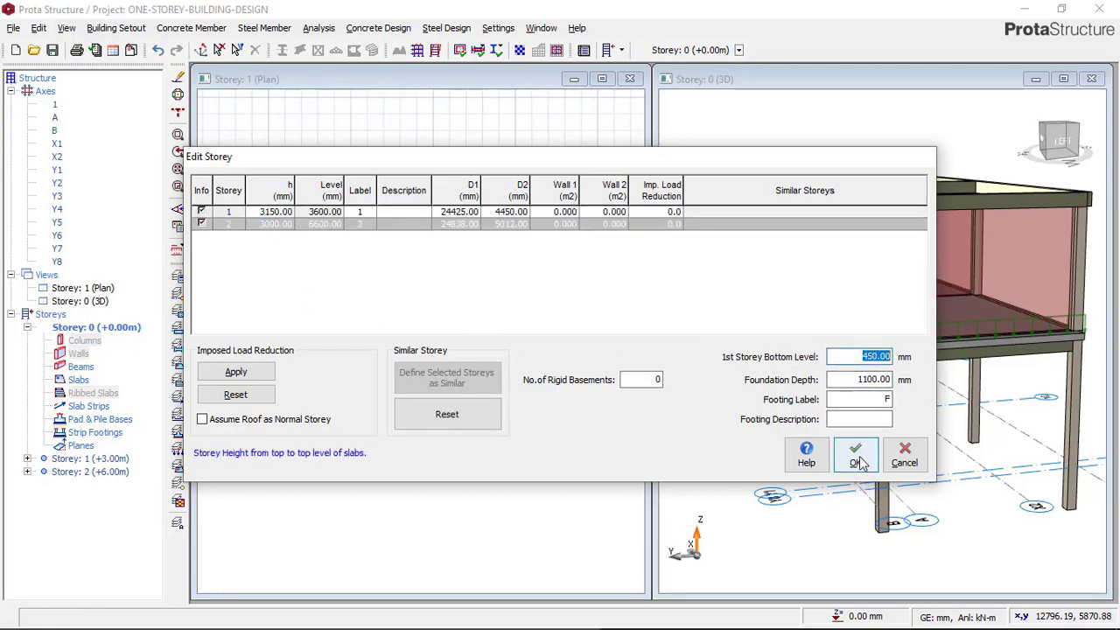
drag(738, 163, 409, 148)
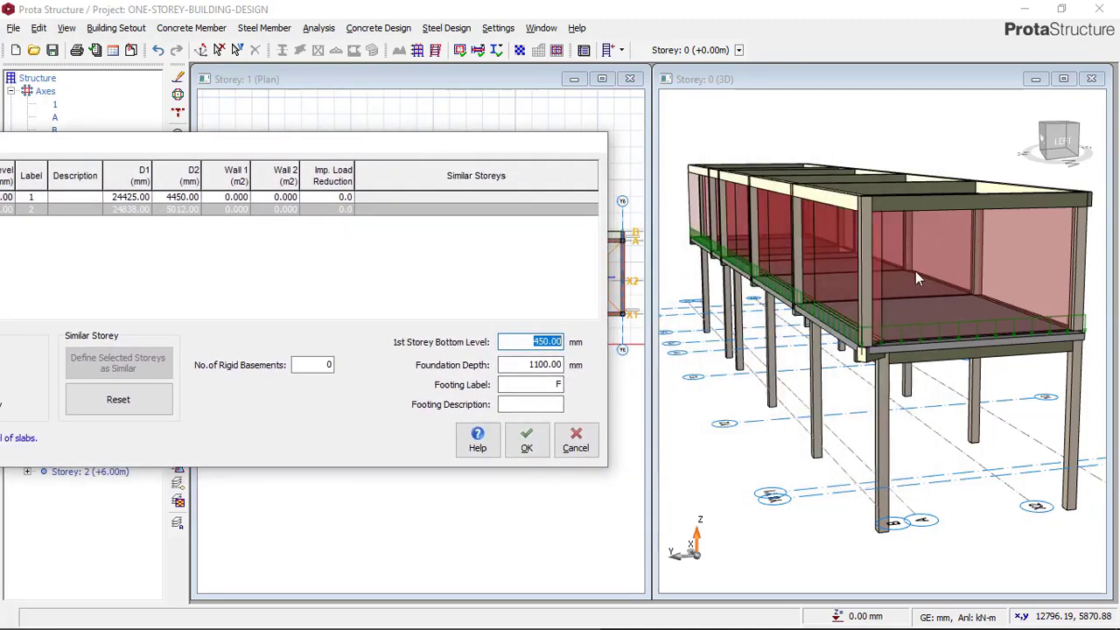
click(527, 442)
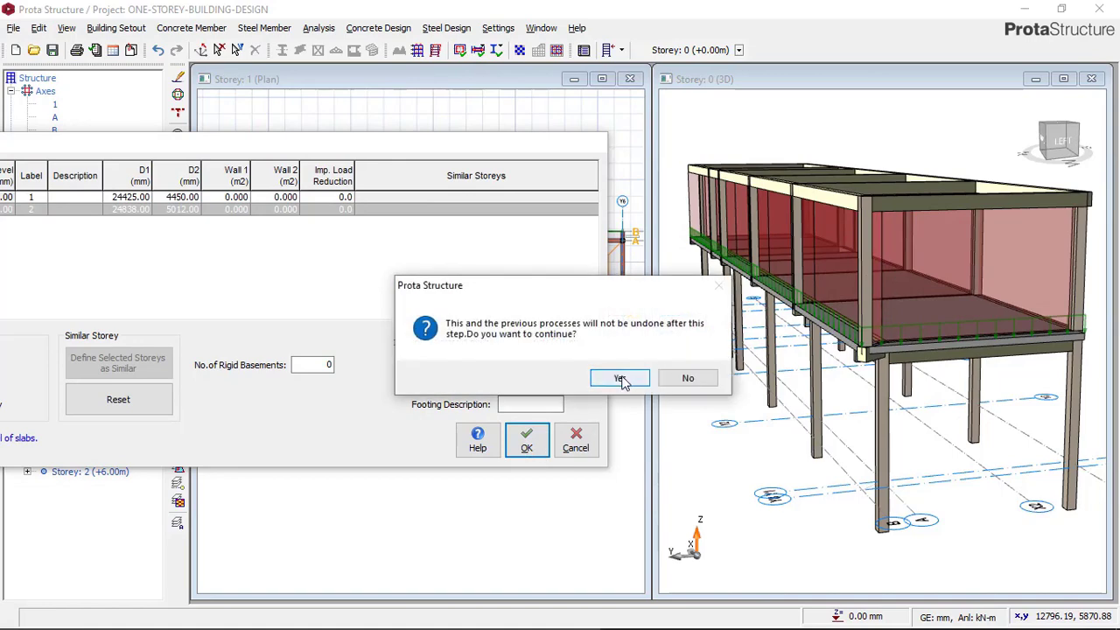
click(619, 378)
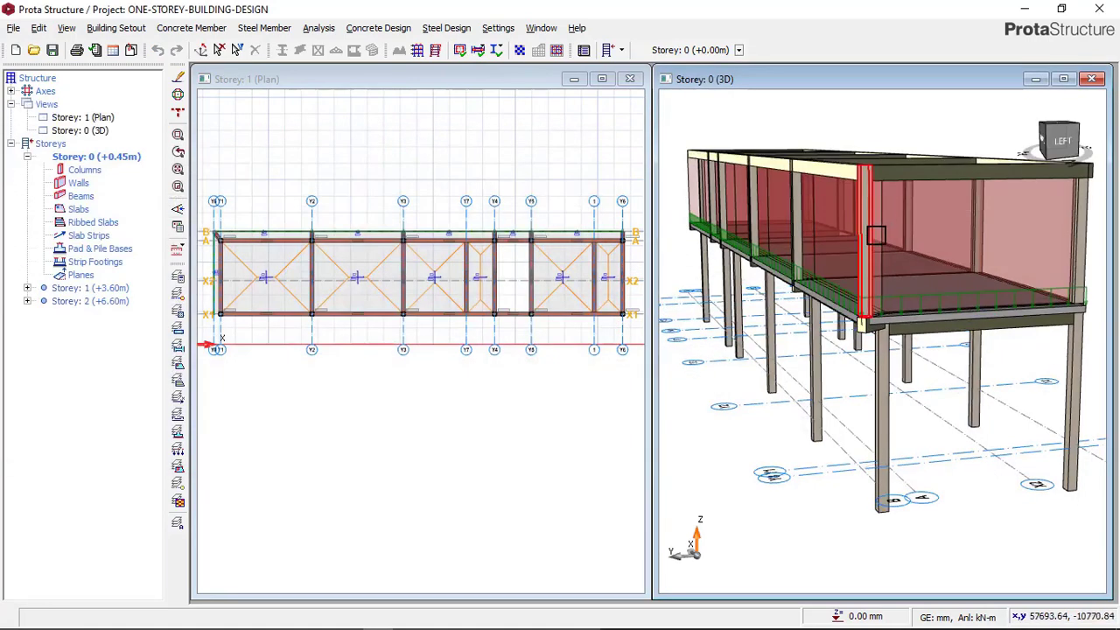
Step: Save the ONE-STOREY-BUILDING-DESIGN project after checking the raised storeys in 3D
middle_drag(877, 235, 875, 289)
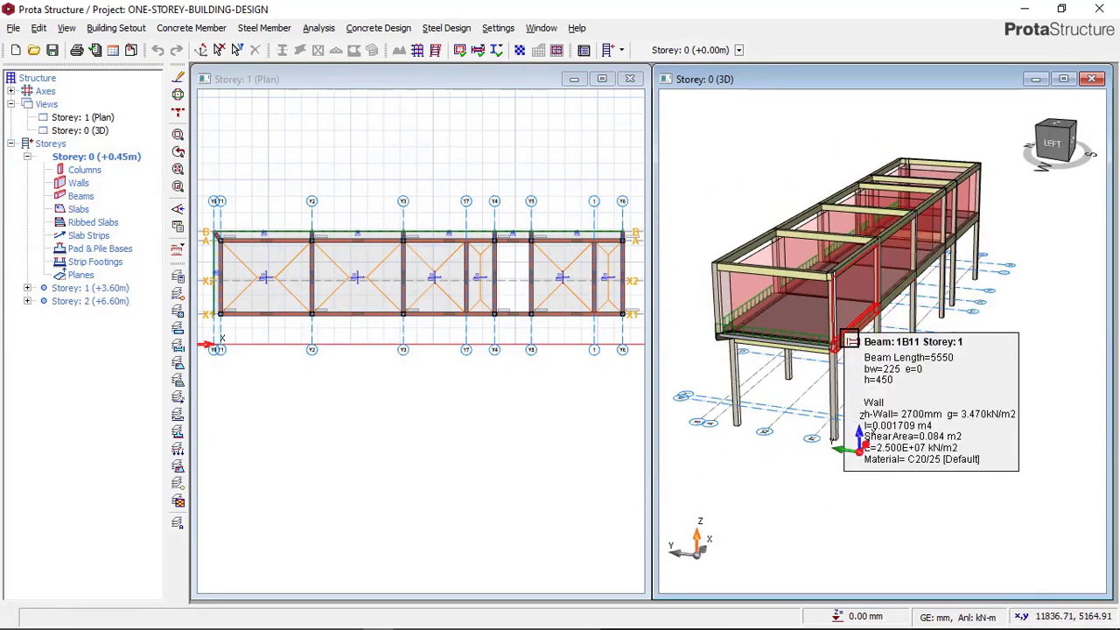
click(52, 50)
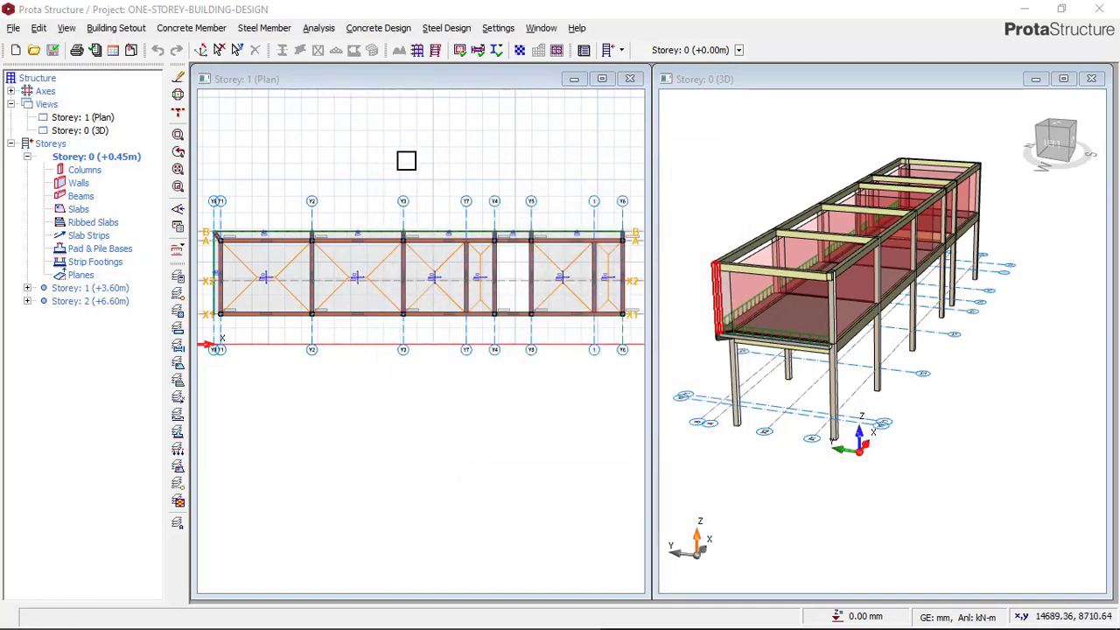
click(317, 29)
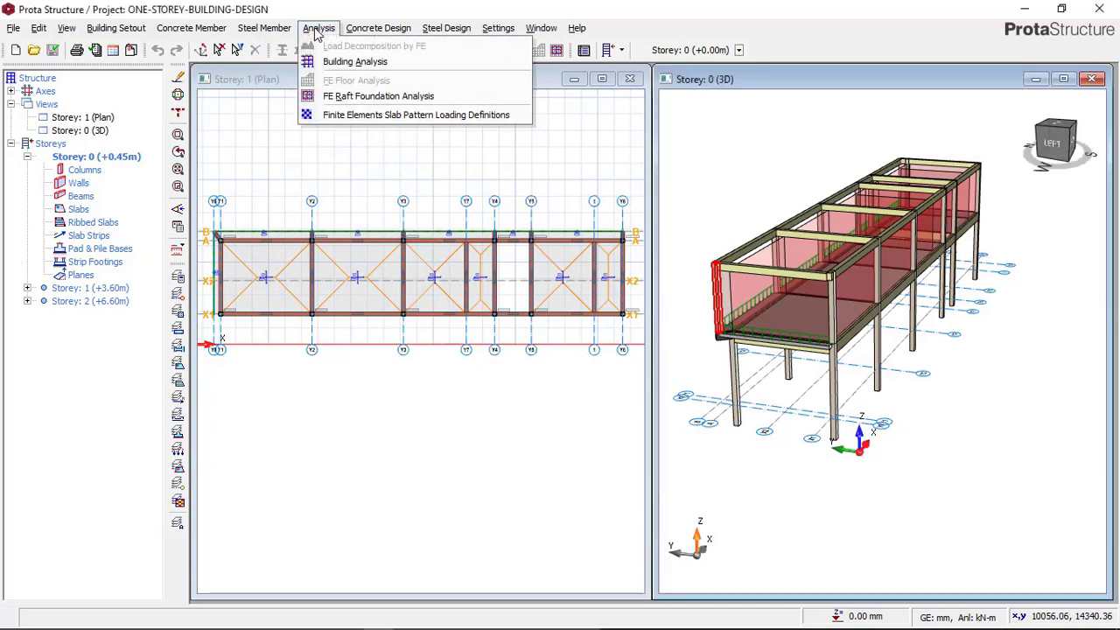
click(368, 63)
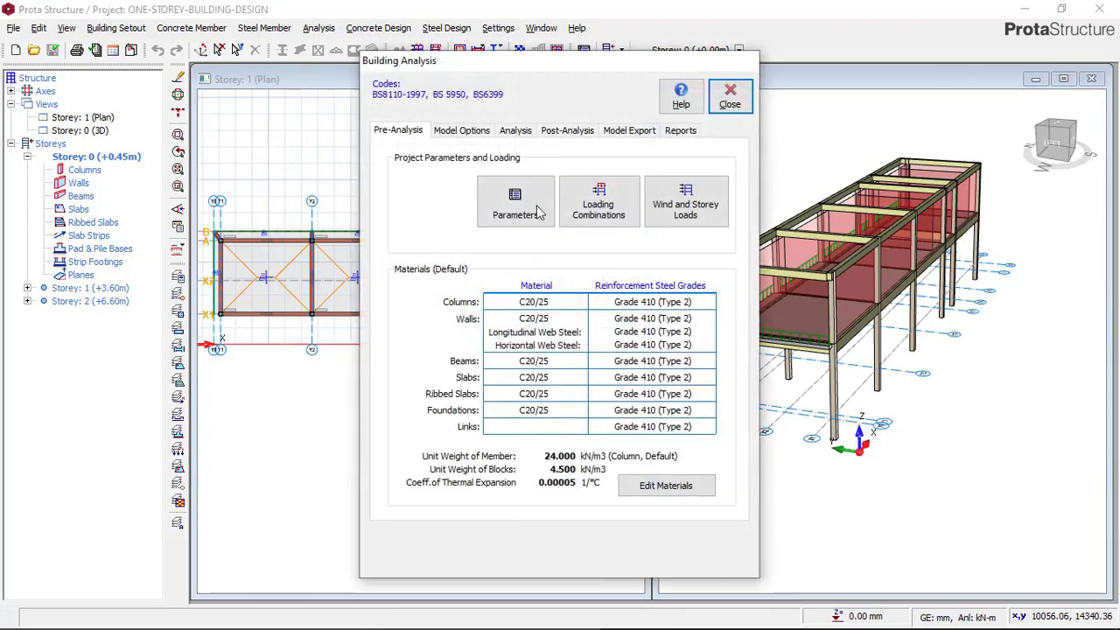
drag(559, 61, 420, 60)
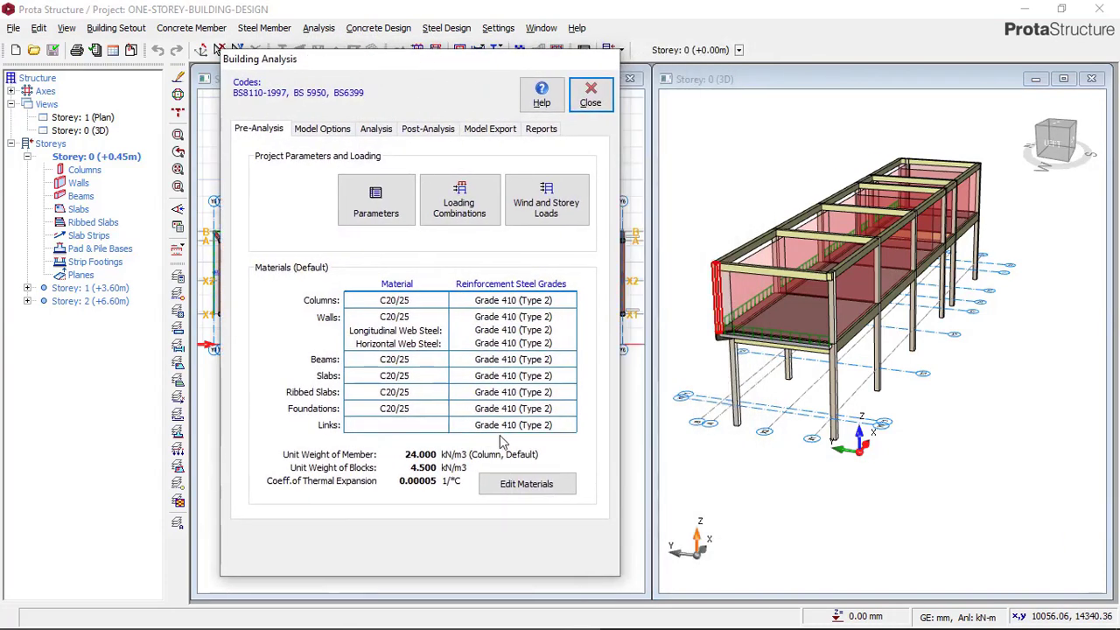
click(516, 492)
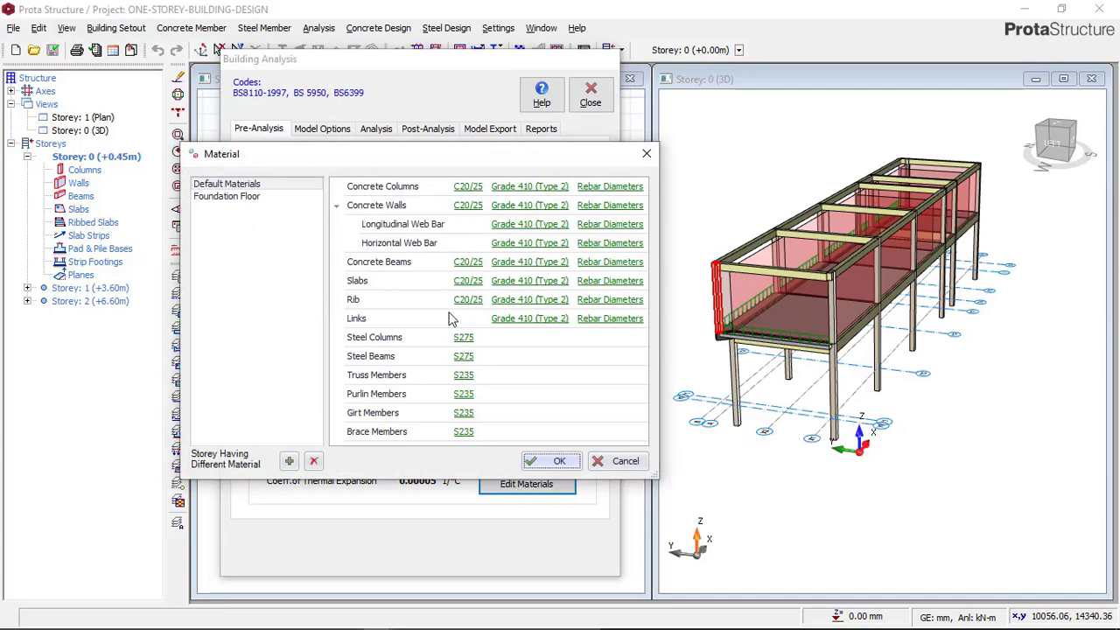
click(646, 154)
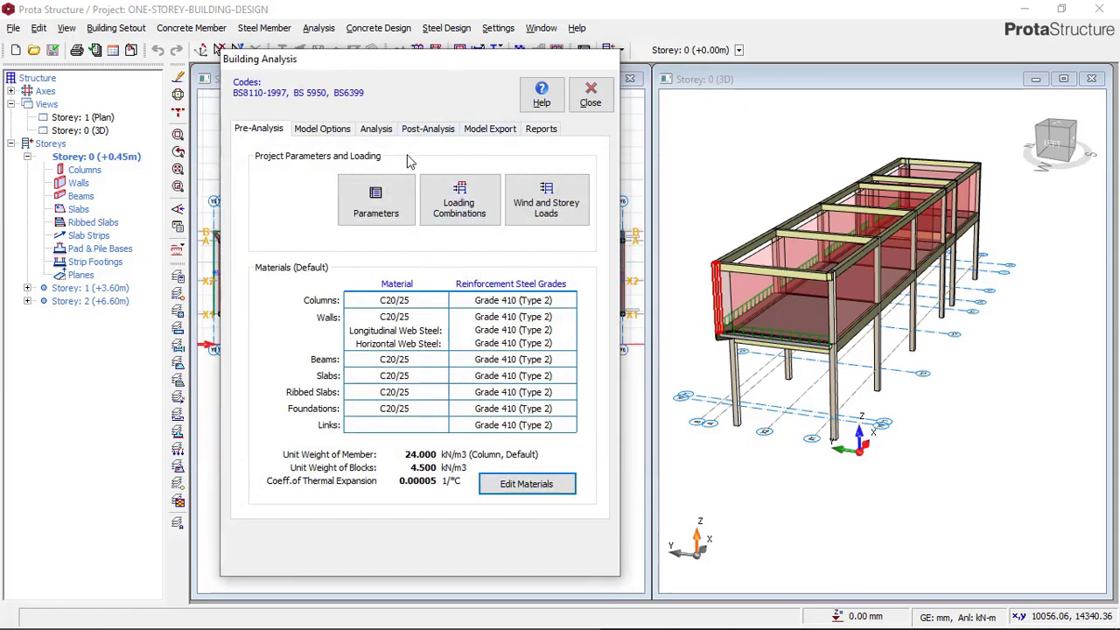
click(323, 132)
click(417, 132)
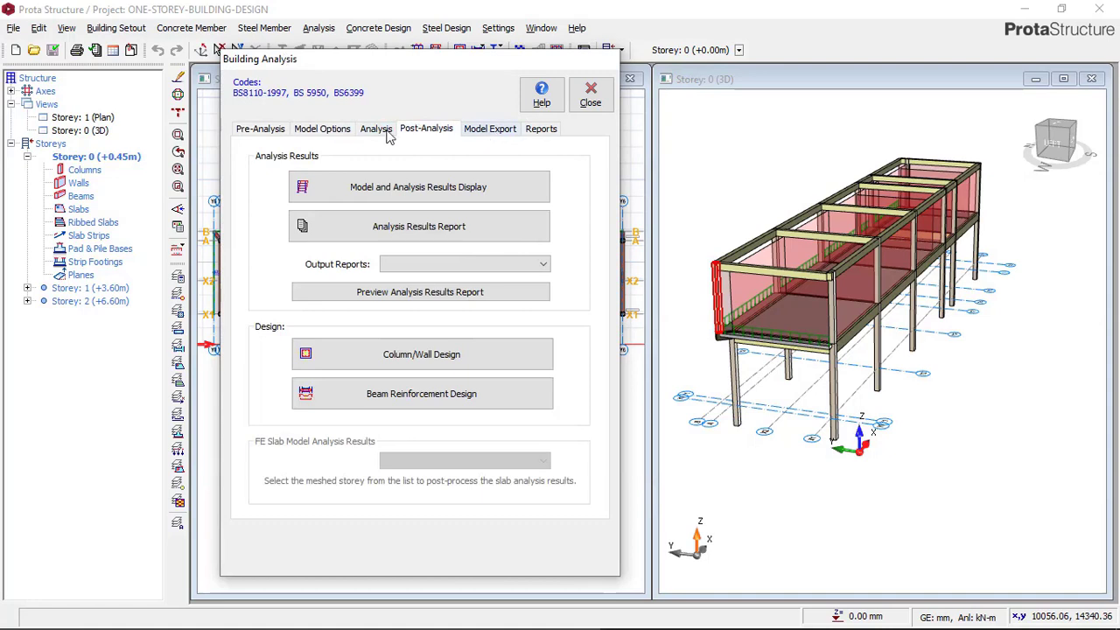
click(320, 133)
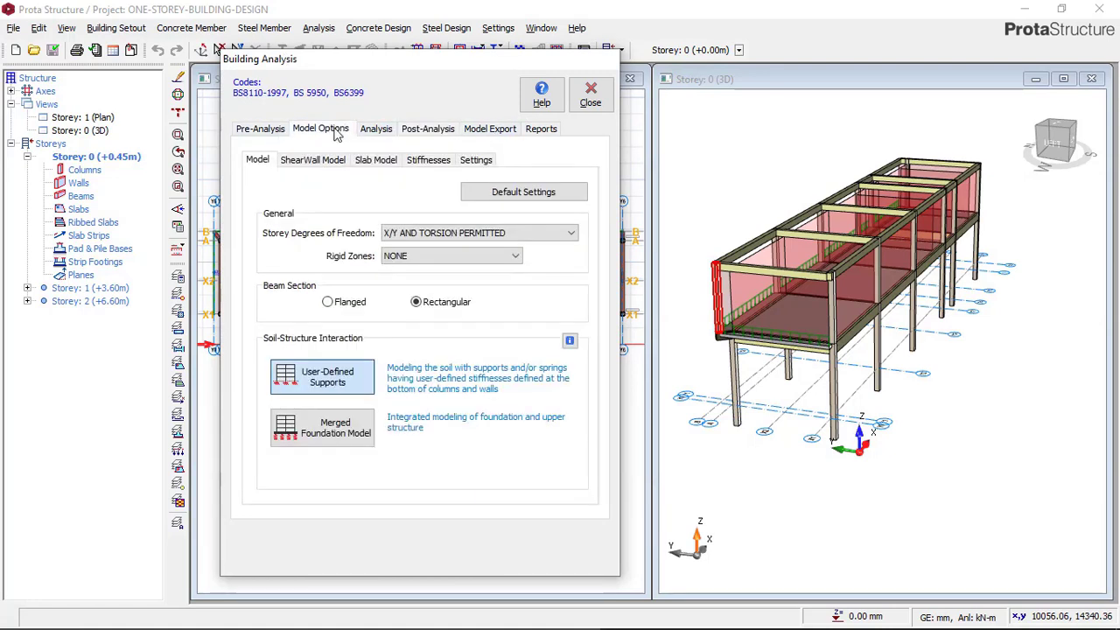
click(313, 161)
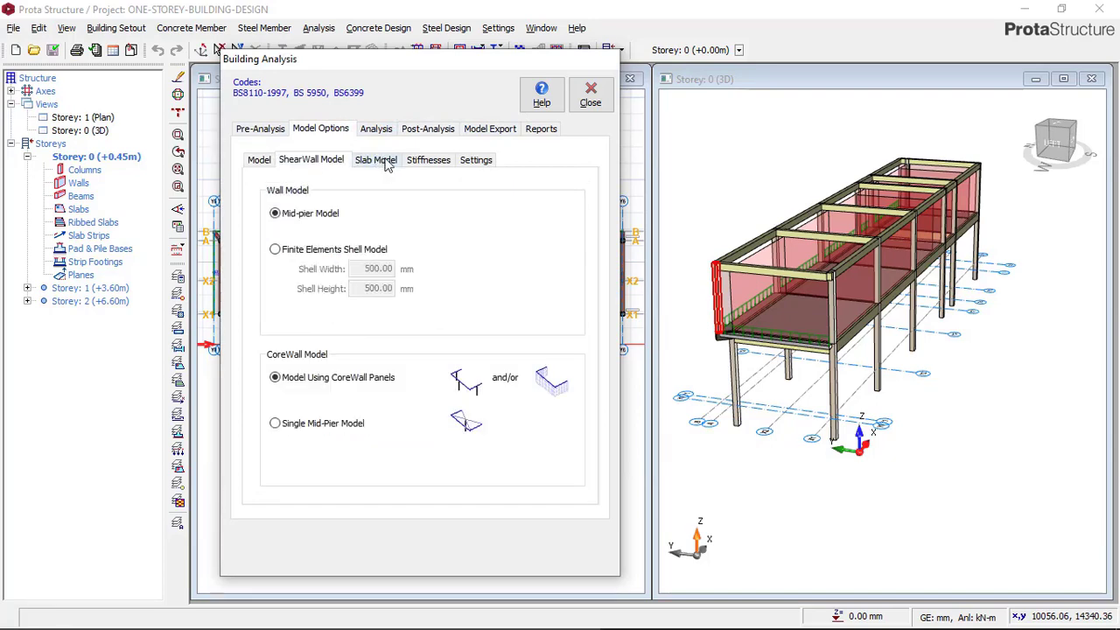
click(375, 160)
key(Right)
key(Right)
click(261, 134)
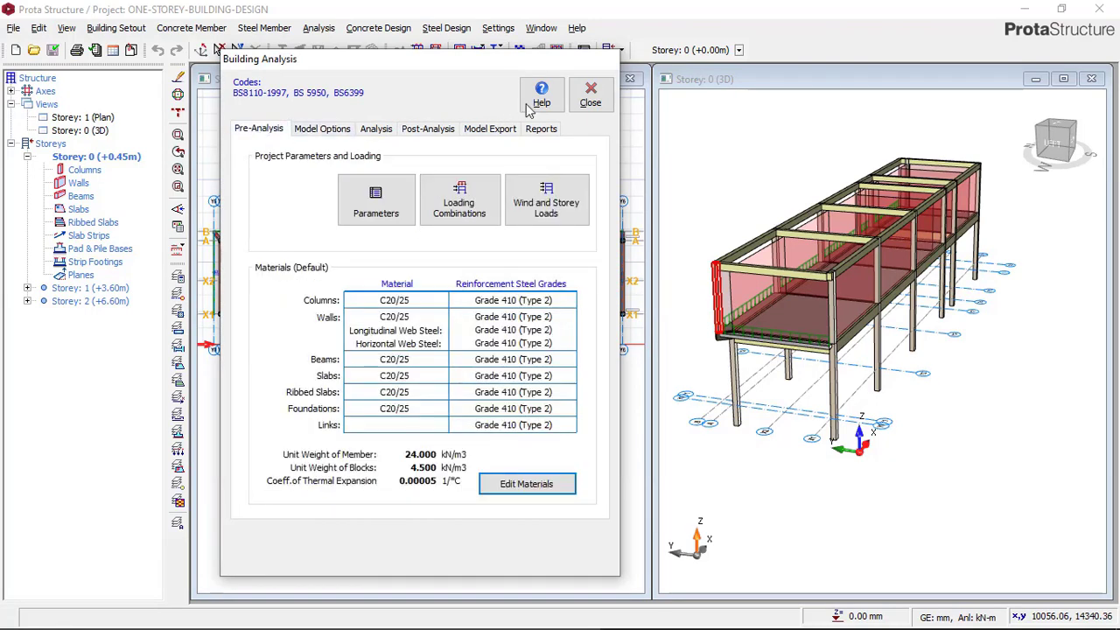
click(591, 94)
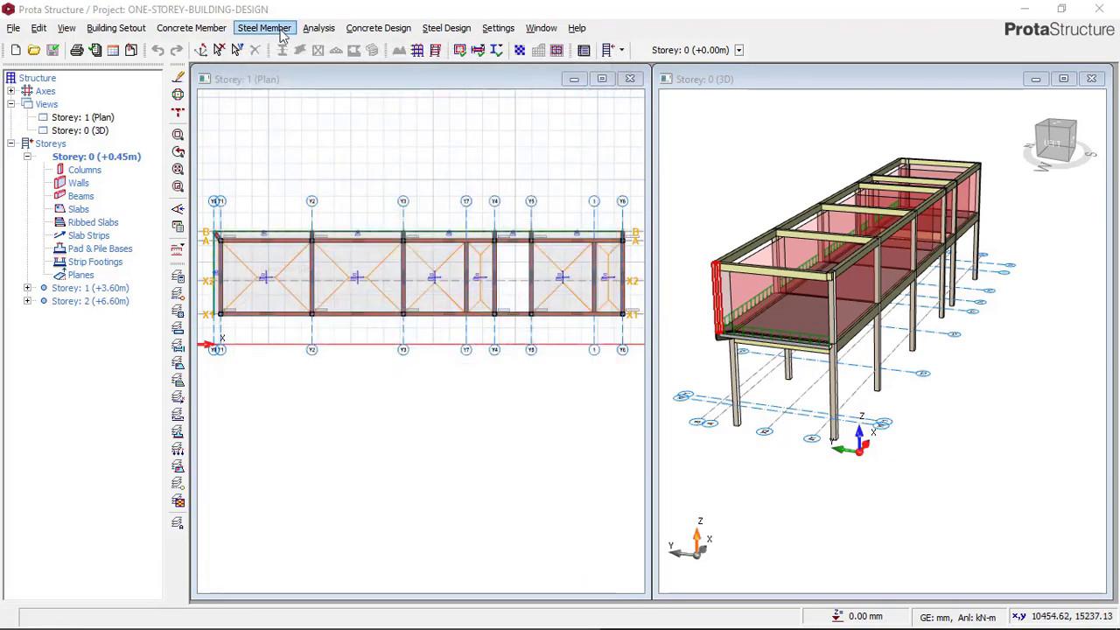
Step: In Building Analysis materials, choose C20/25 concrete and apply it to all members of that class
click(318, 29)
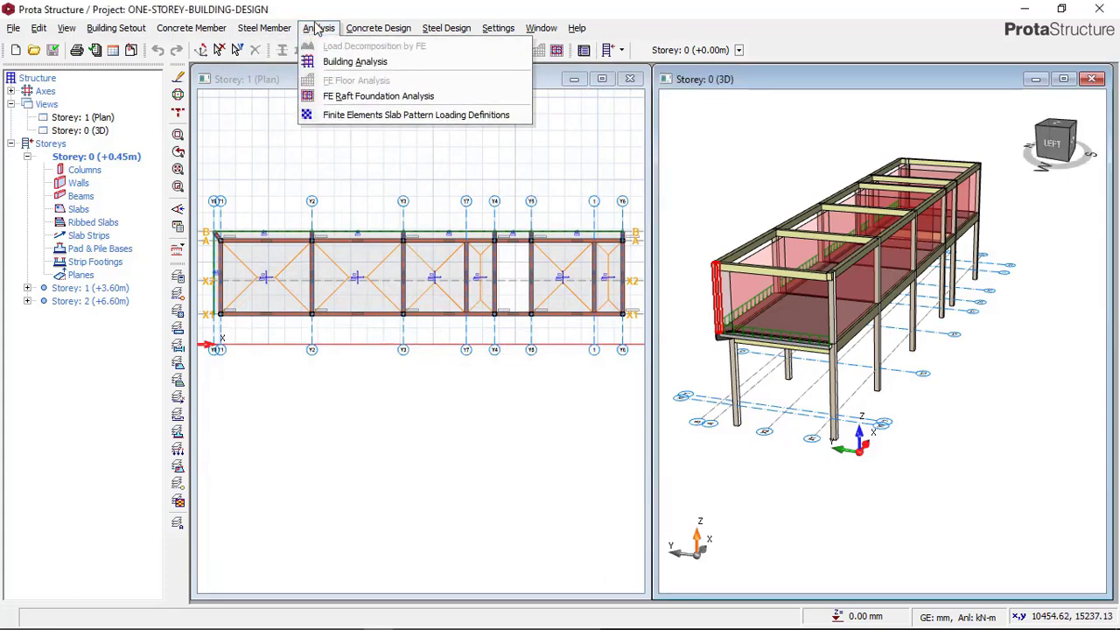
click(355, 63)
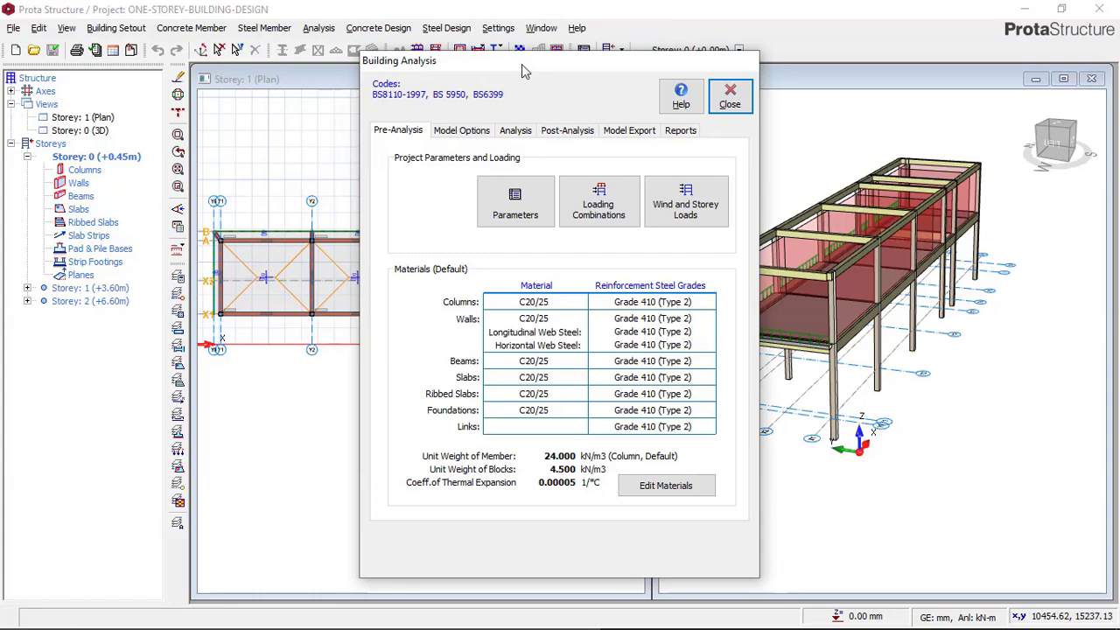
drag(508, 70, 494, 68)
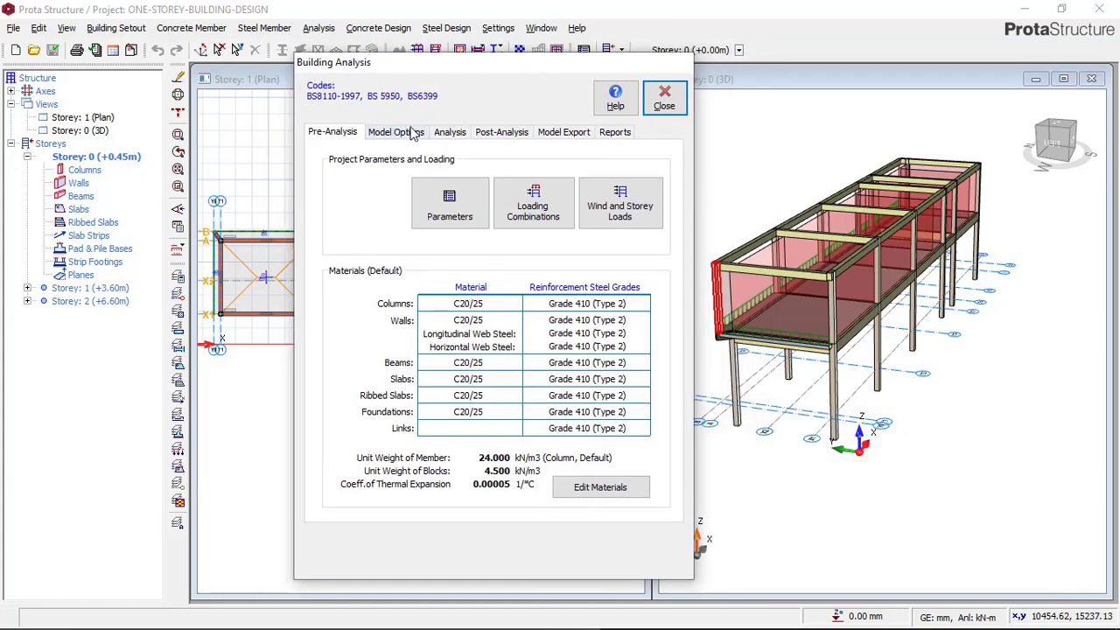
click(590, 492)
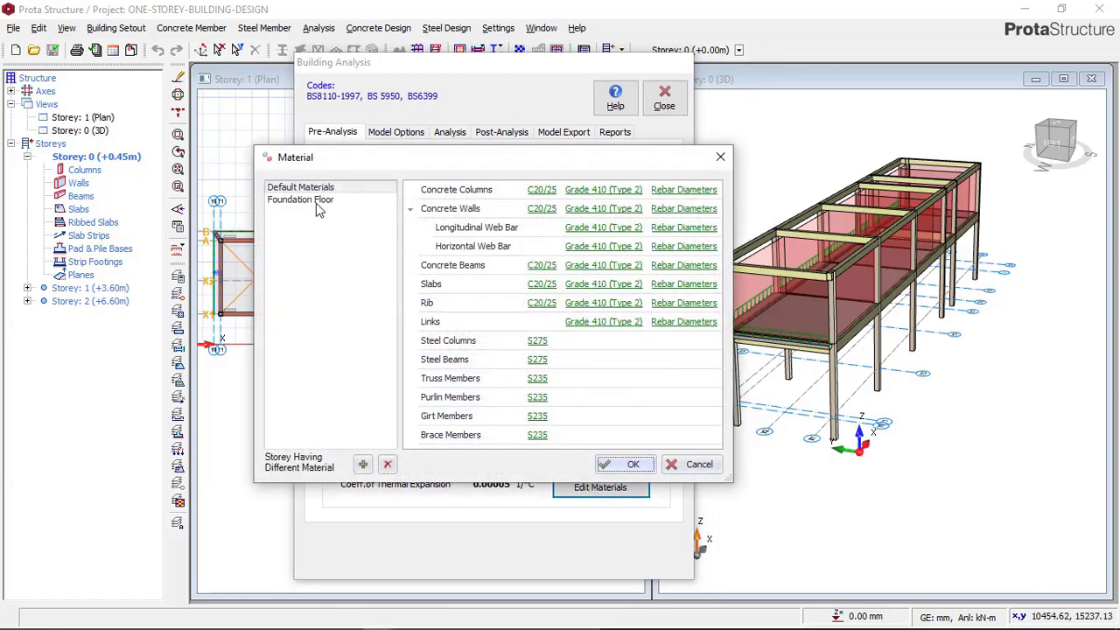
click(531, 208)
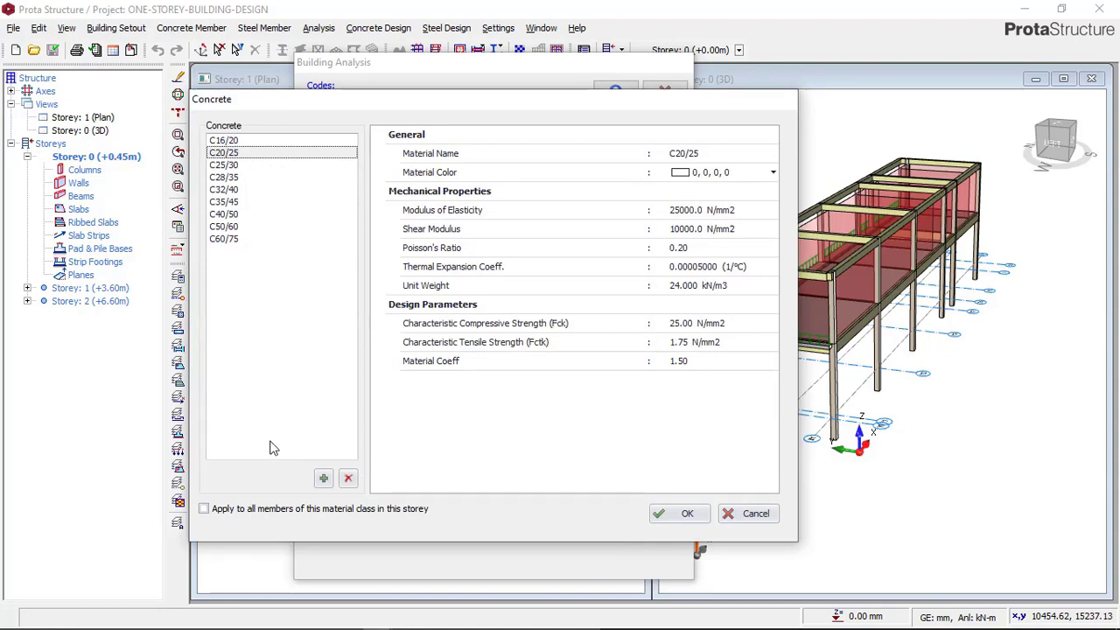
click(231, 141)
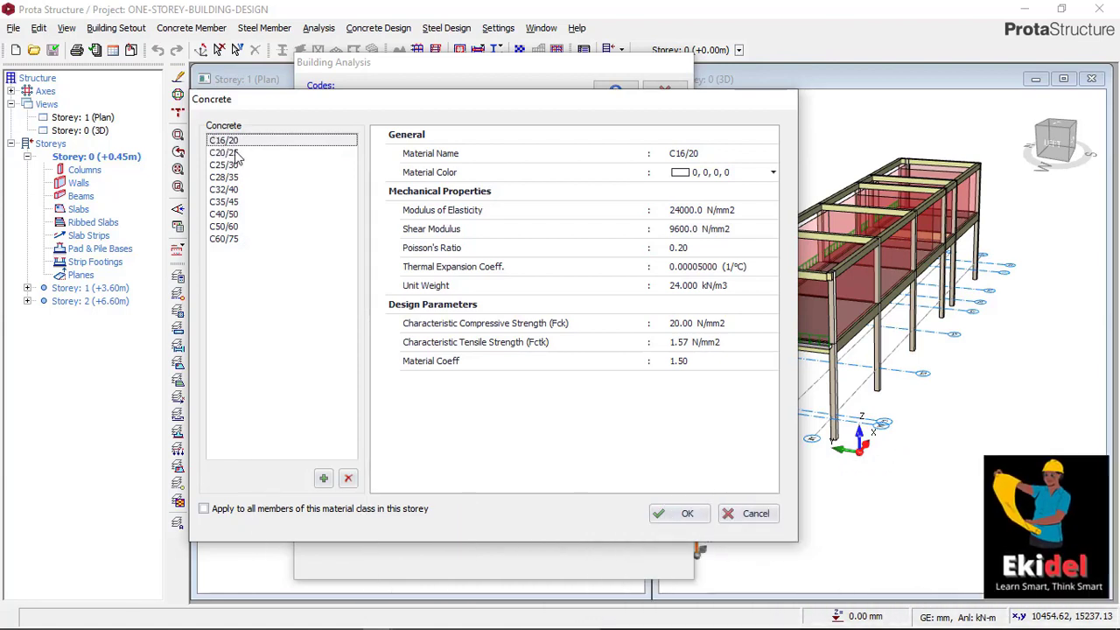
click(234, 154)
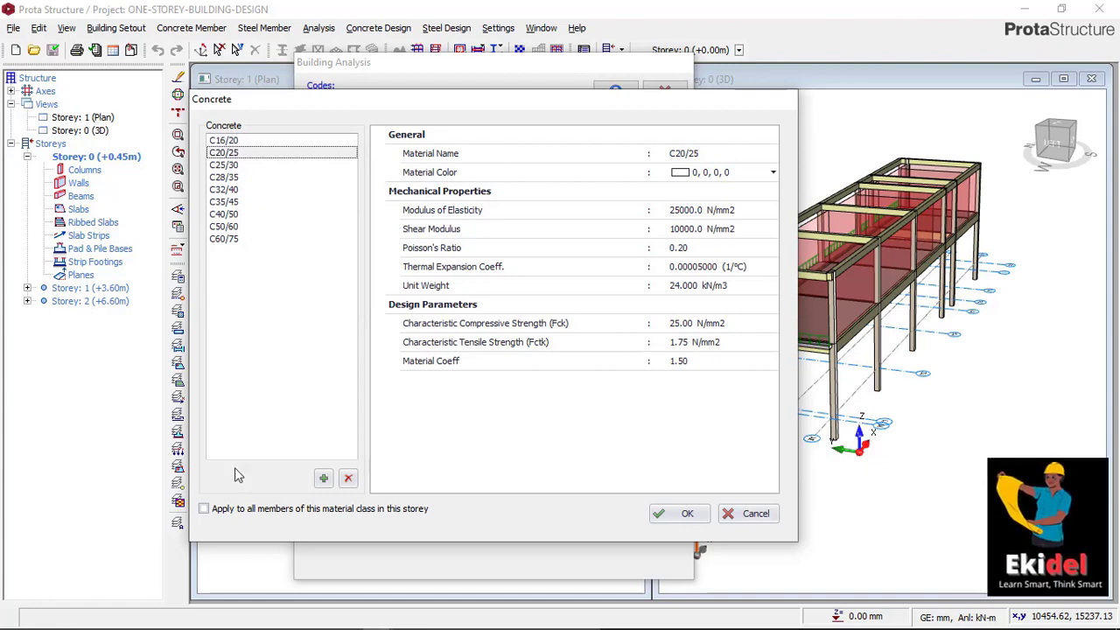
click(219, 511)
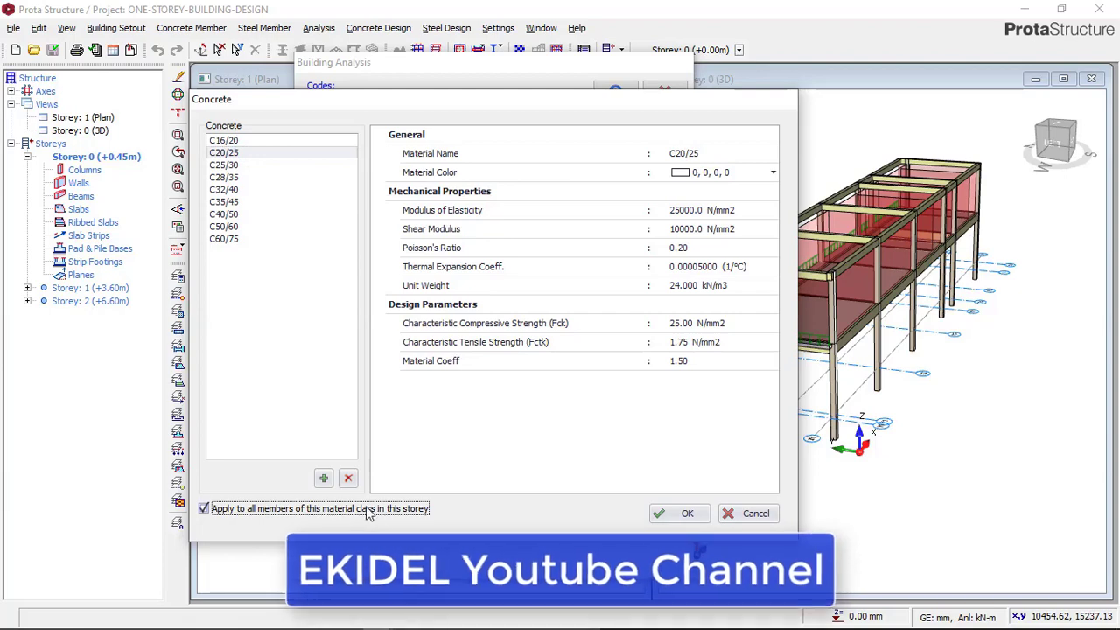
click(688, 515)
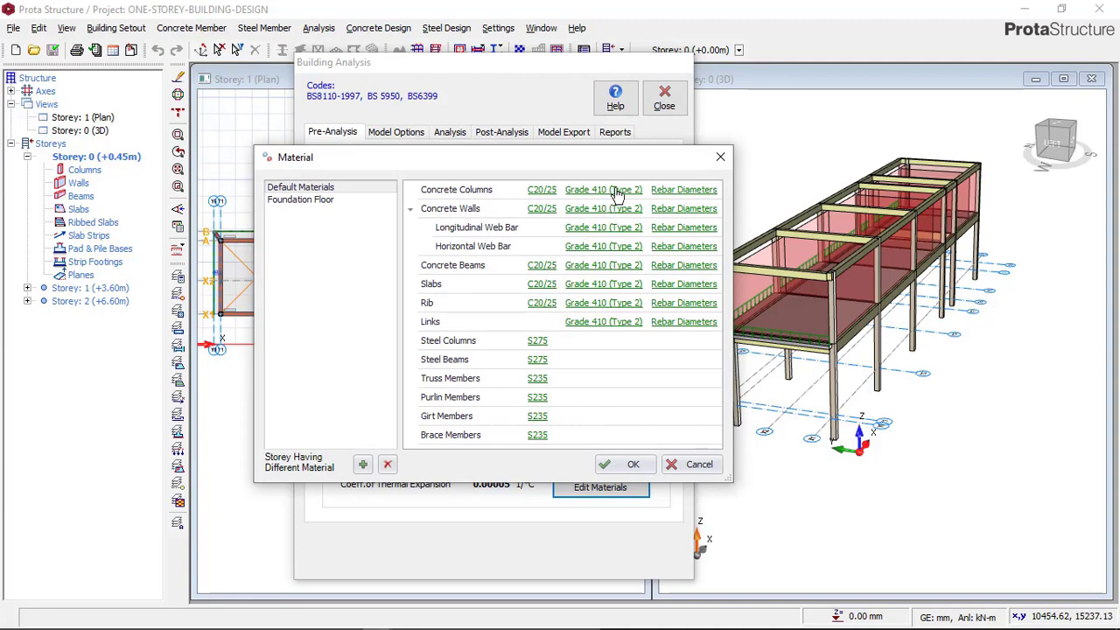
Step: Compare rebar grades and apply Grade 410 (Type 2) rebar to all members
click(581, 245)
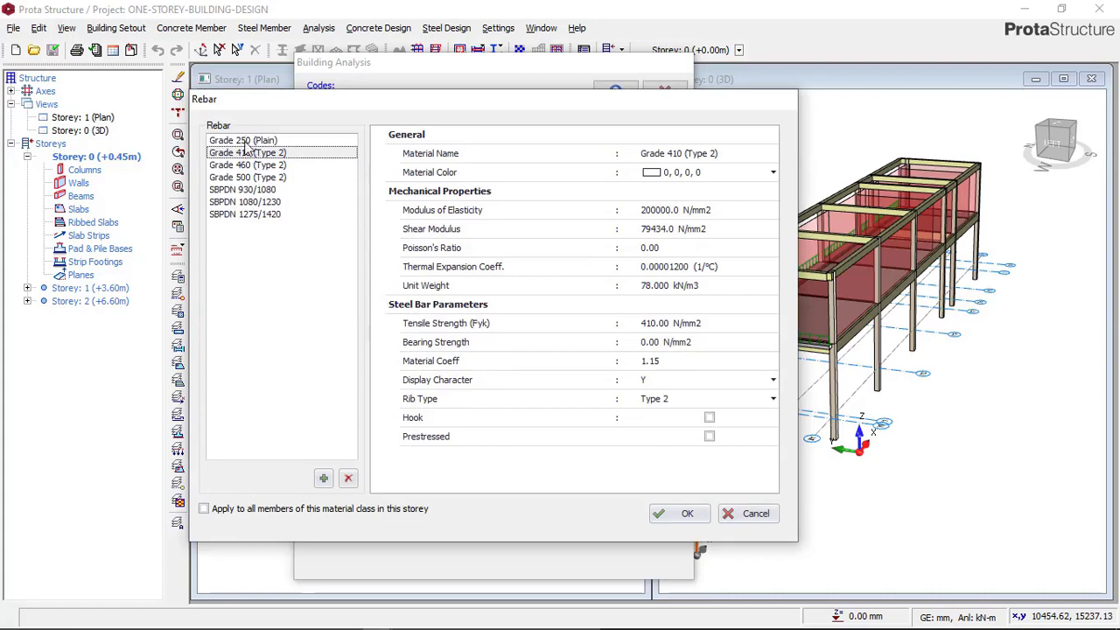
click(247, 143)
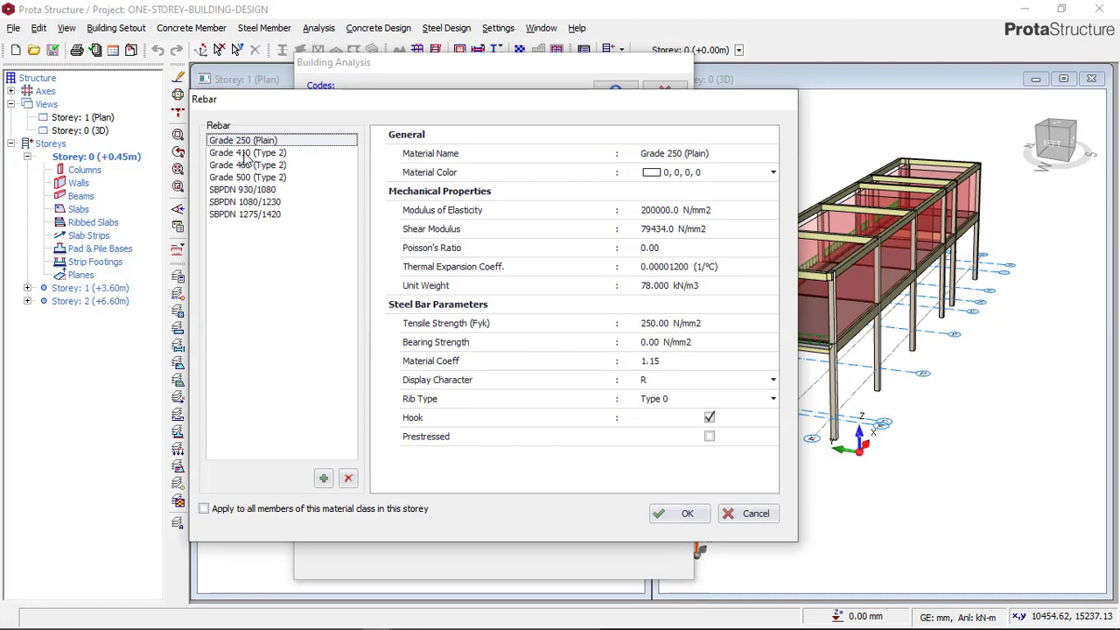
click(247, 154)
click(249, 166)
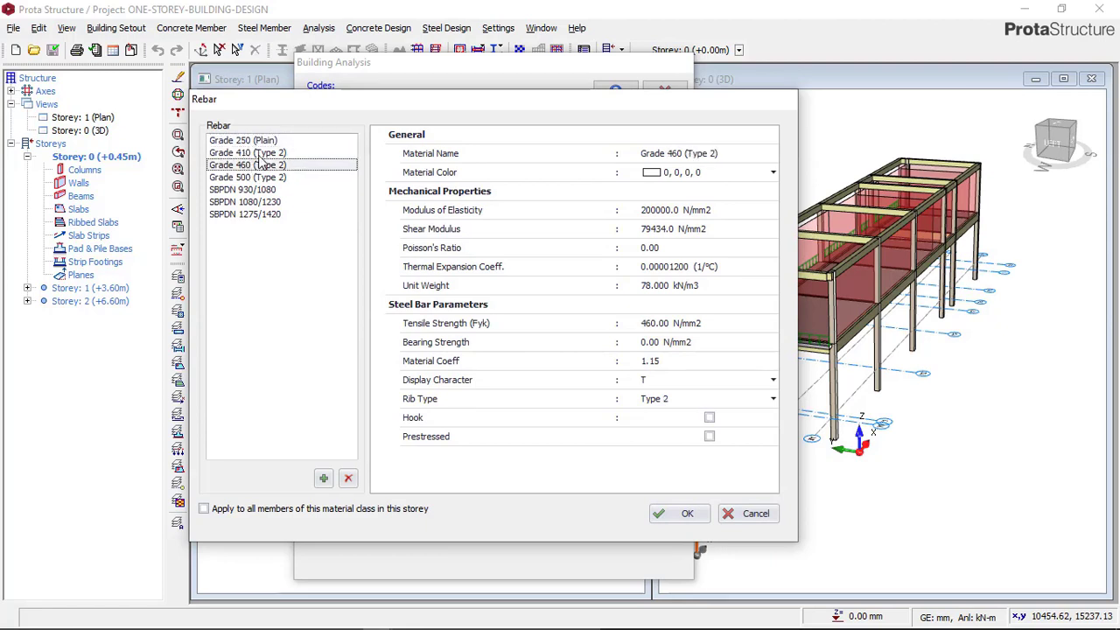
click(248, 155)
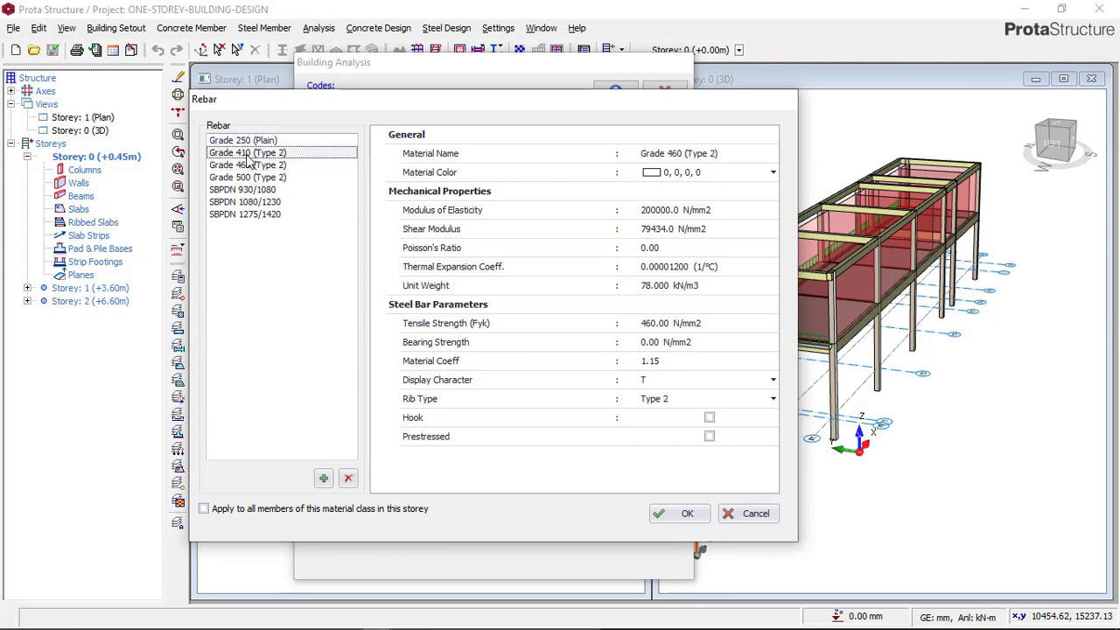
click(246, 166)
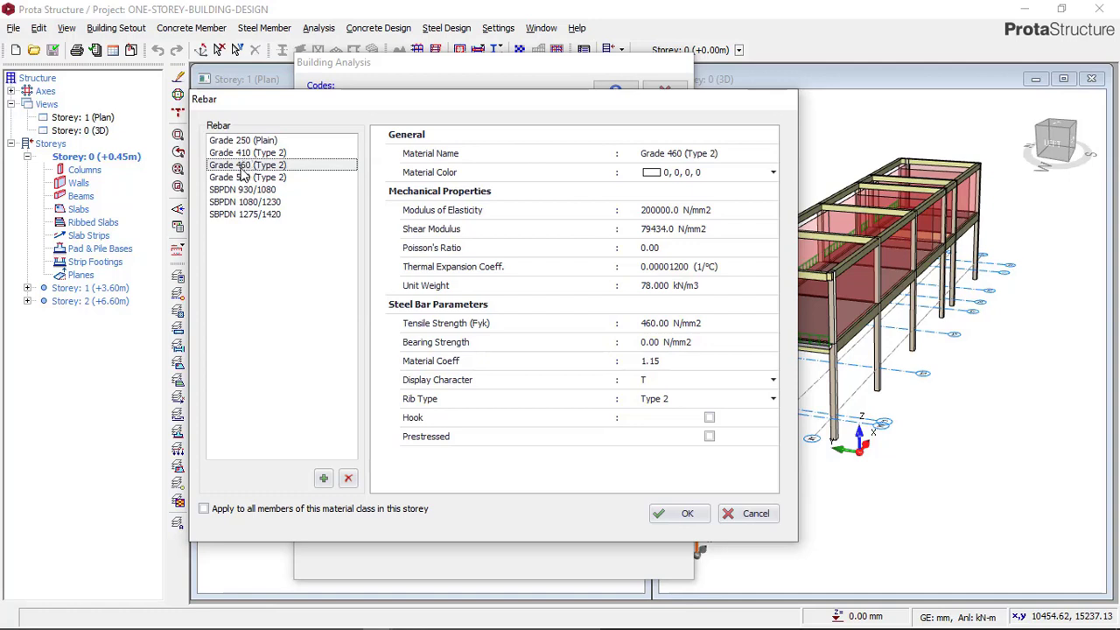
click(249, 153)
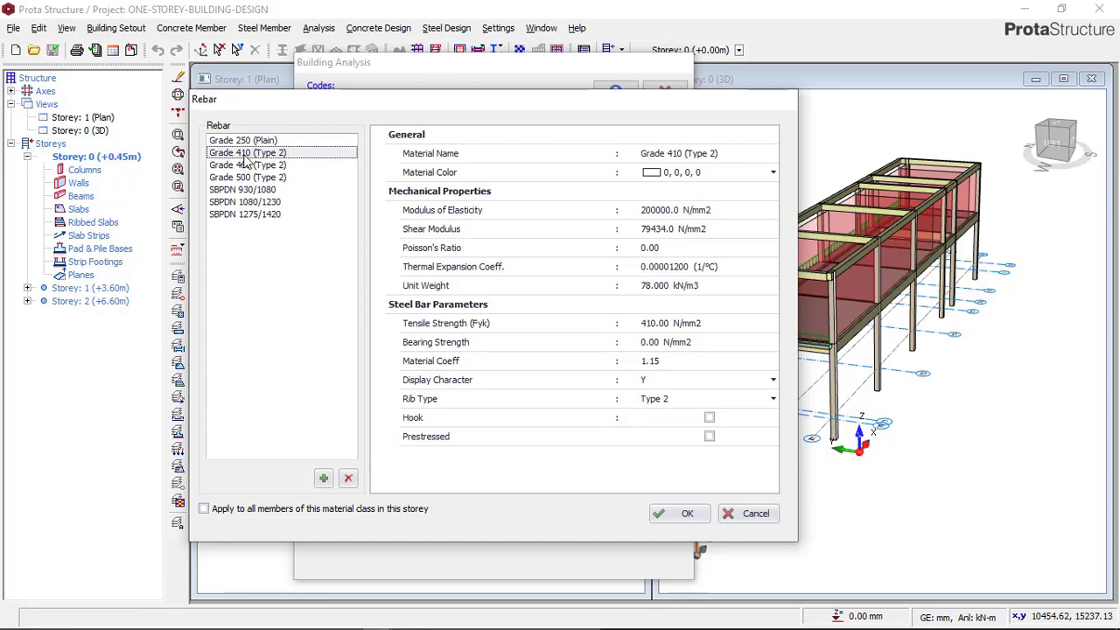
click(204, 509)
click(684, 514)
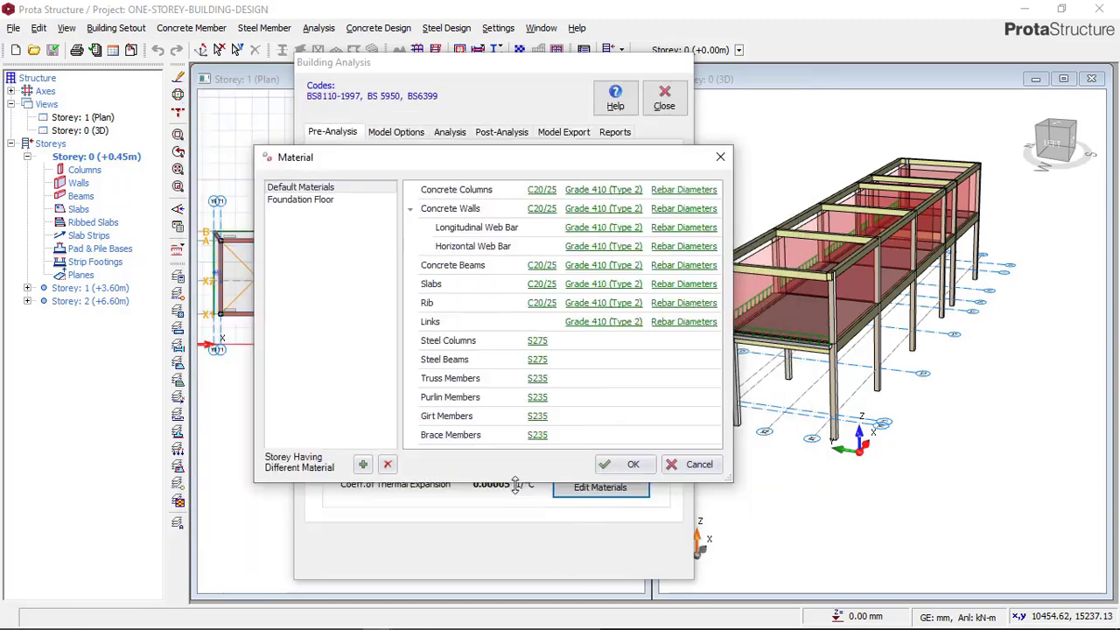
Step: Limit concrete column bar diameters to Y16, Y20 and Y25
click(658, 194)
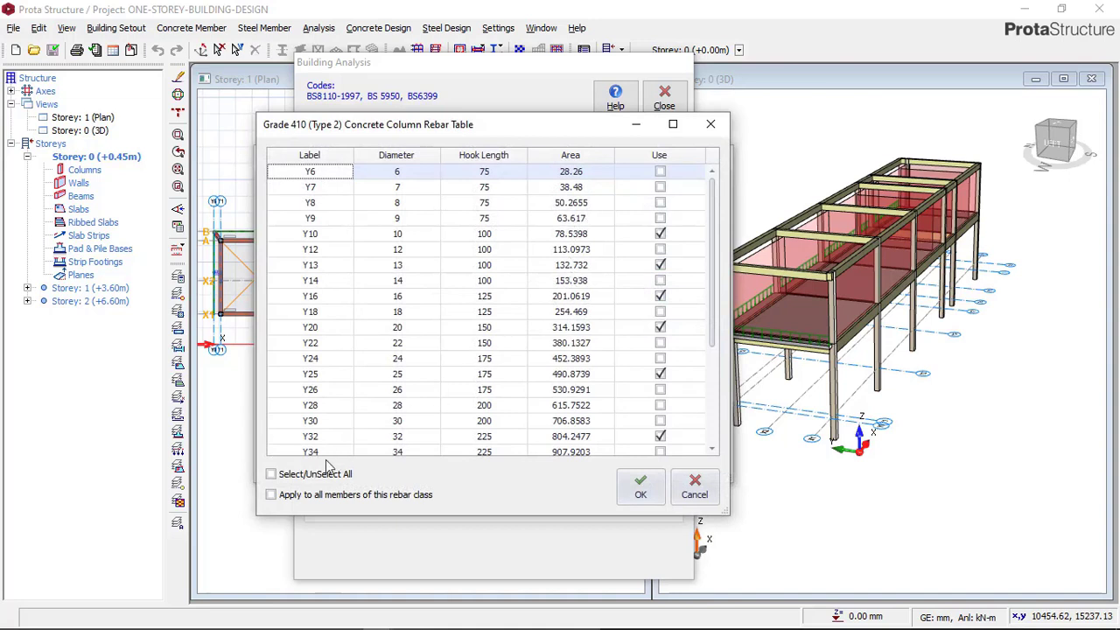
click(273, 475)
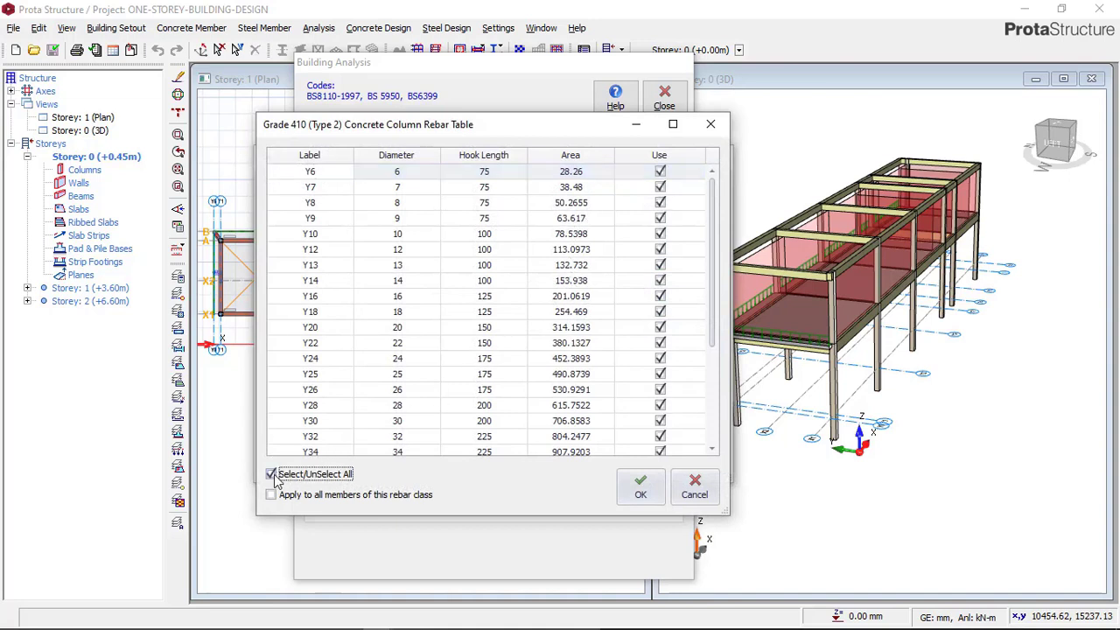
click(272, 475)
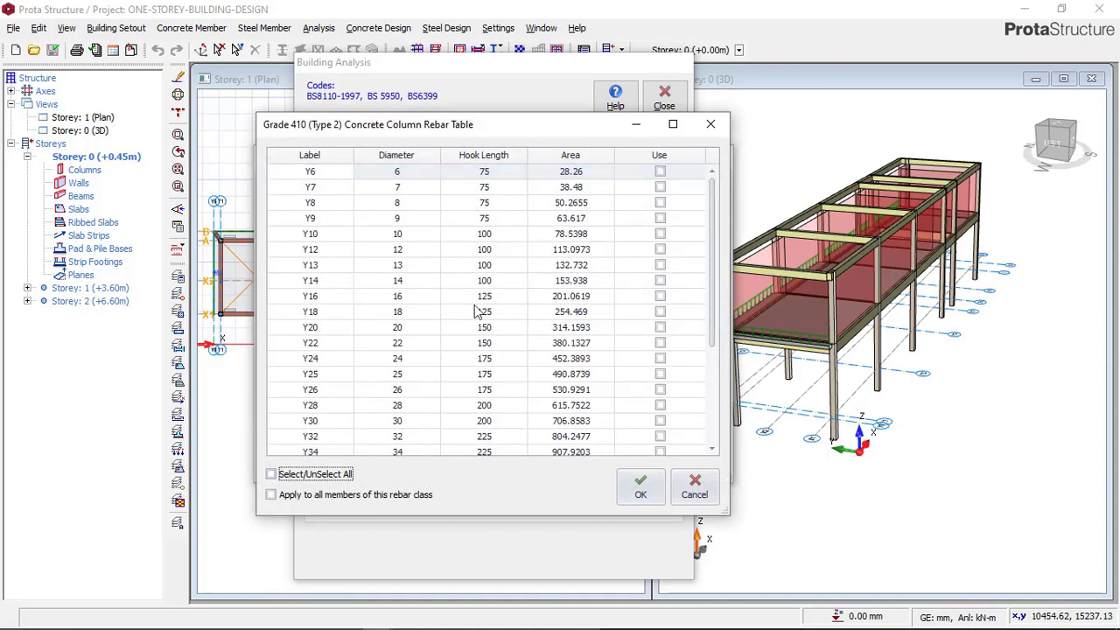
click(660, 297)
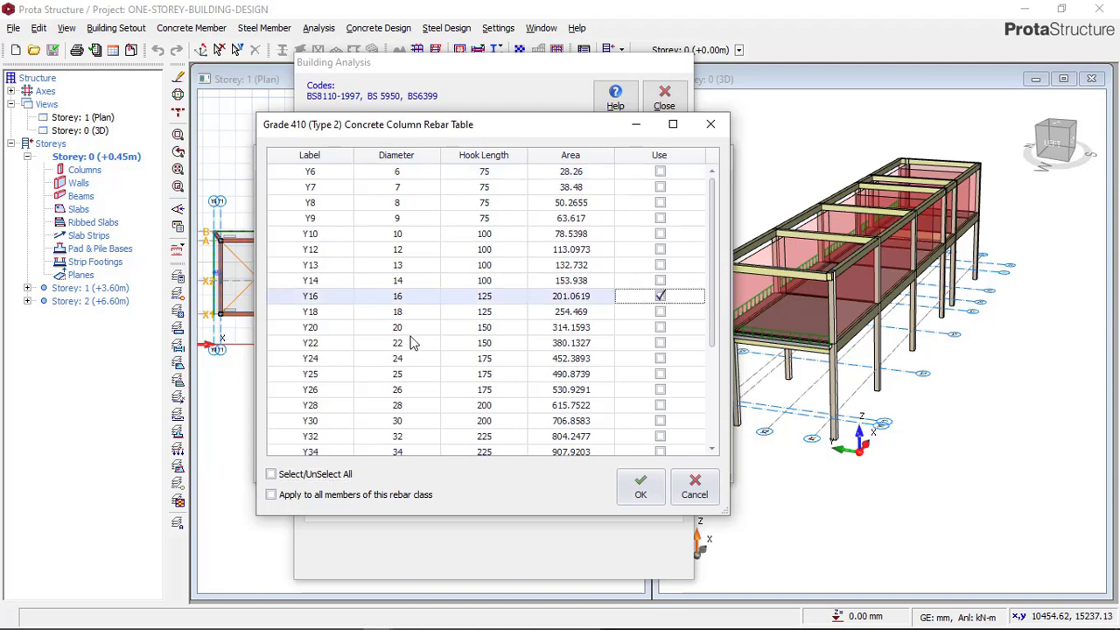
click(661, 327)
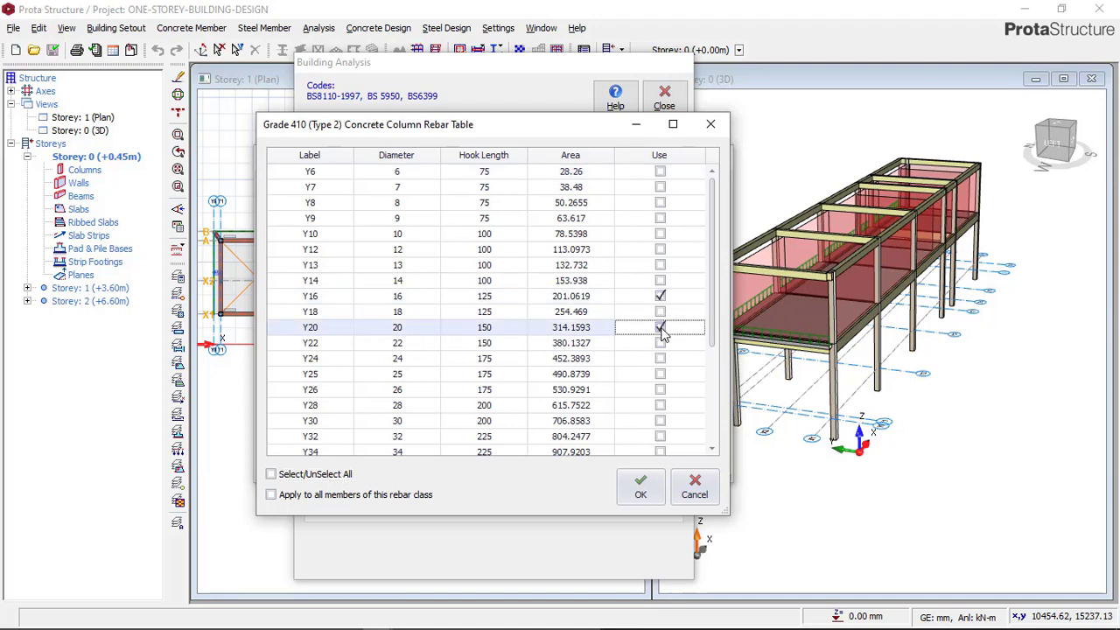
click(661, 375)
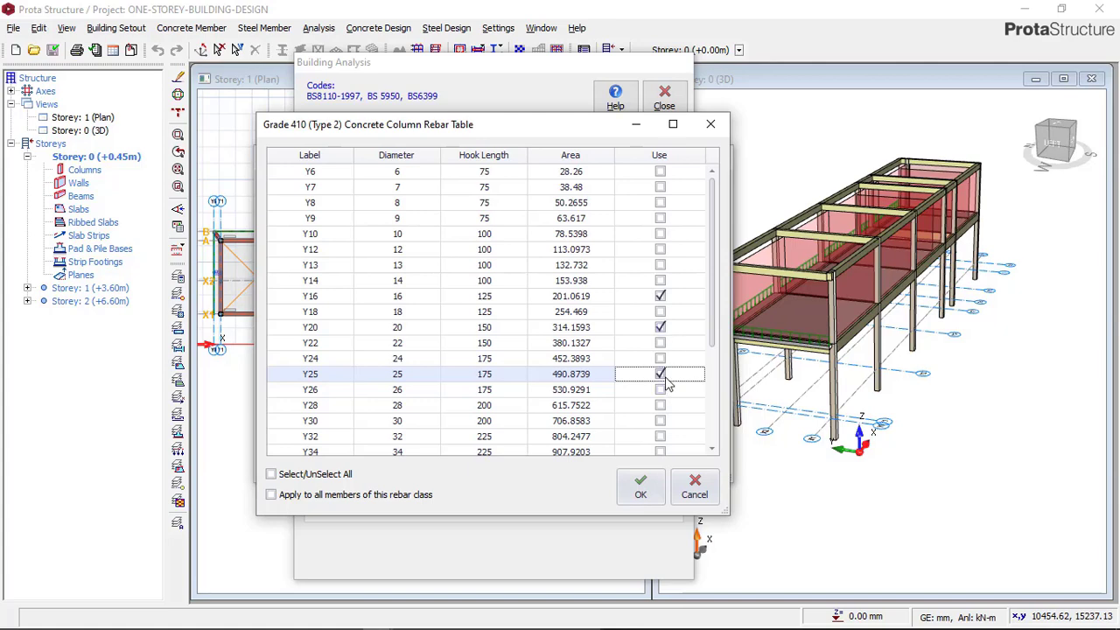
click(642, 490)
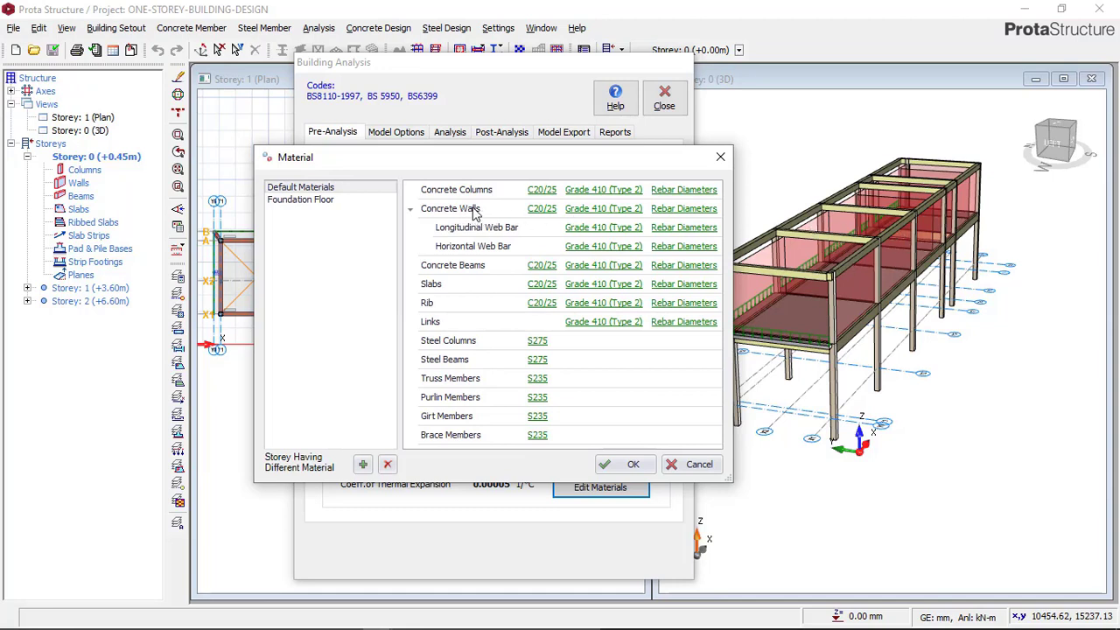
Step: Restrict the concrete beam rebar table to Y16, Y20 and Y25 Grade 410 bars
click(664, 267)
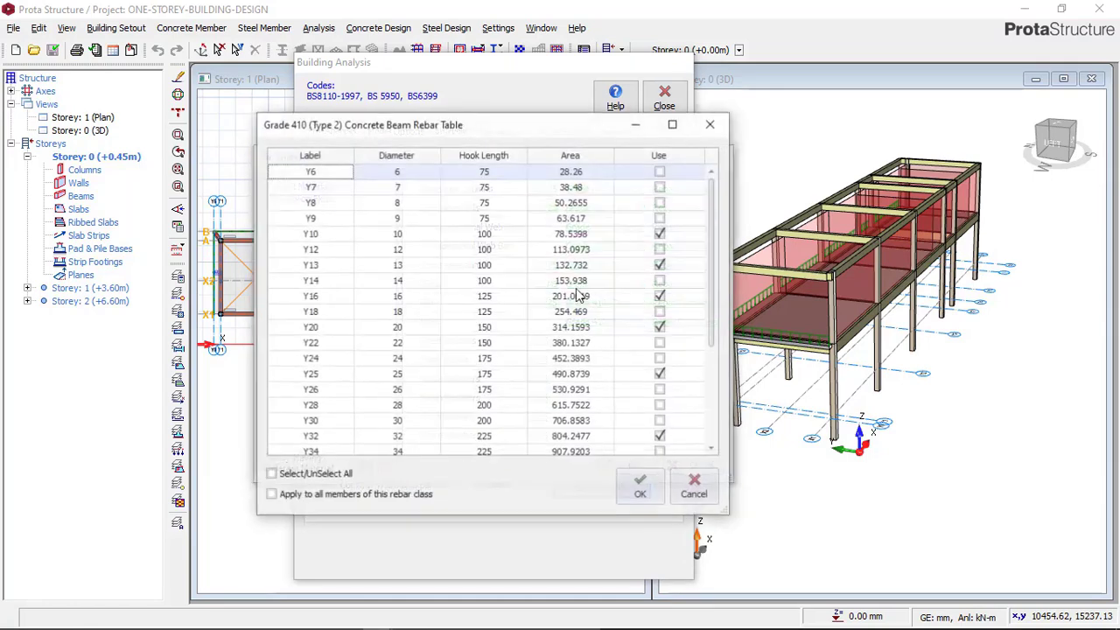
click(271, 475)
click(271, 475)
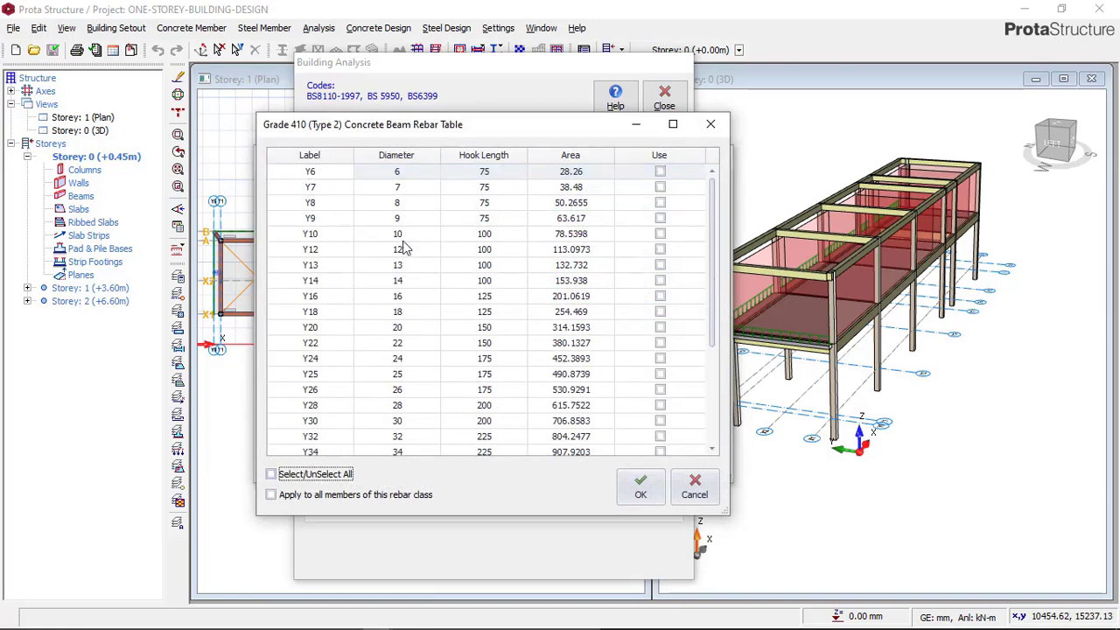
click(661, 297)
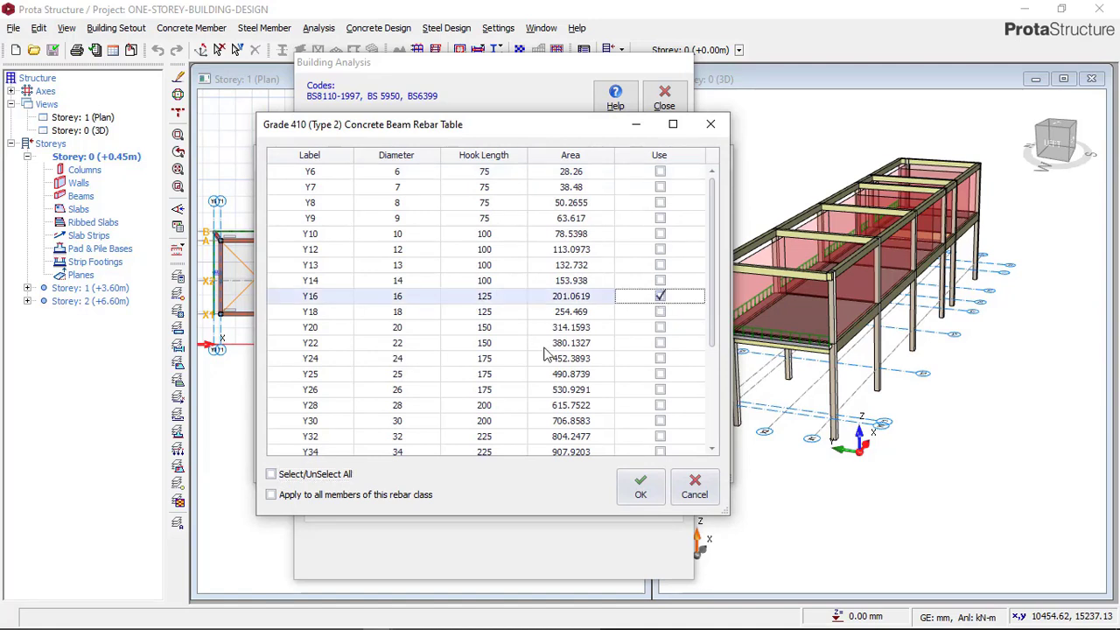
click(662, 329)
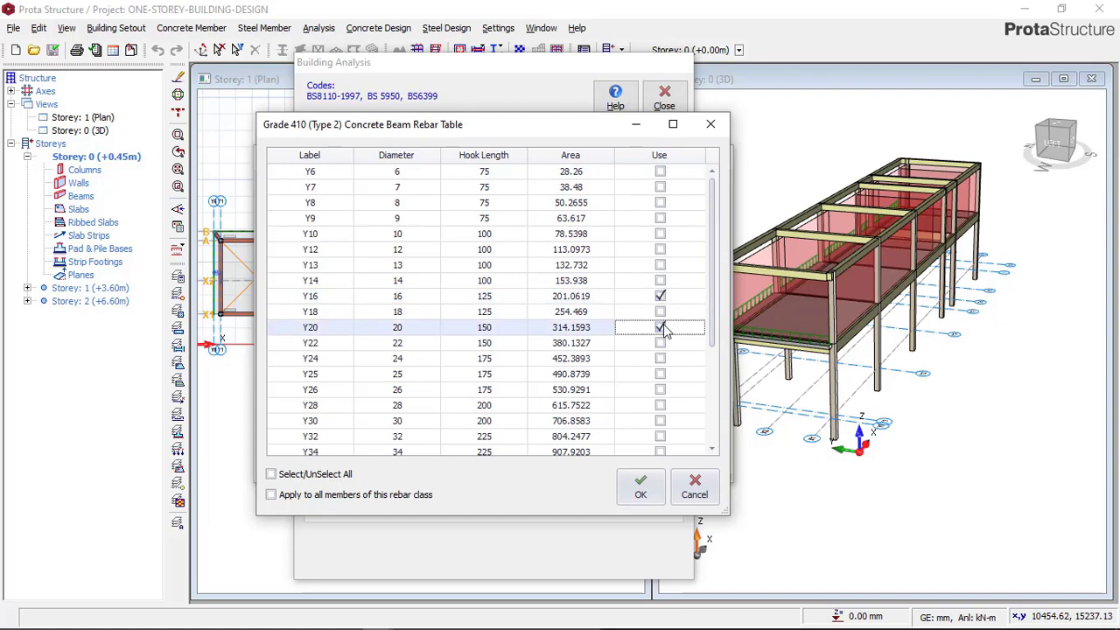
click(661, 358)
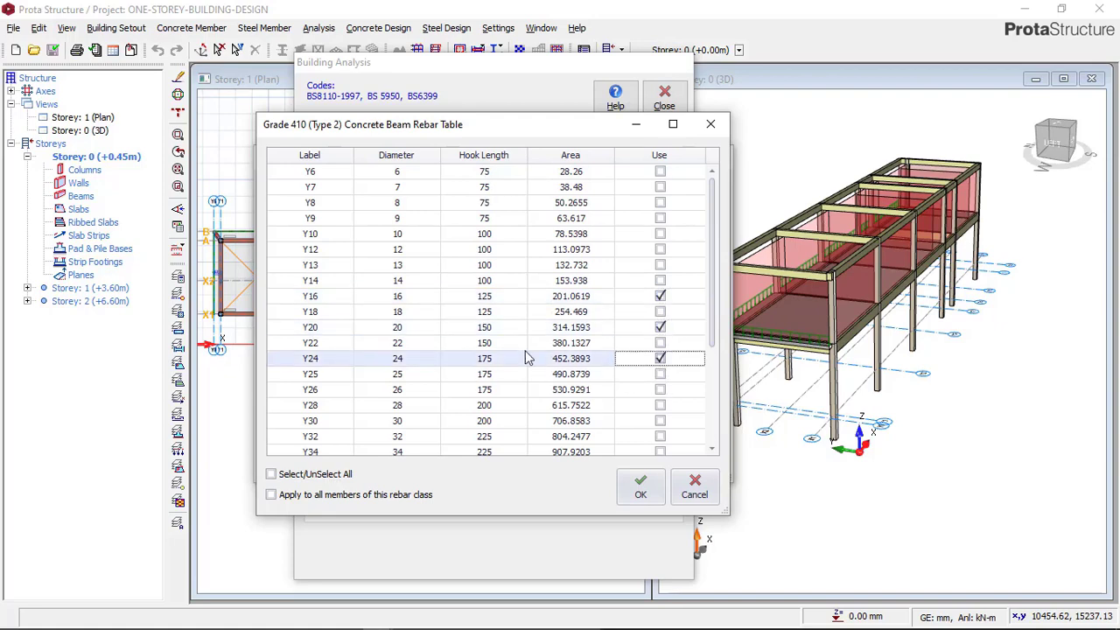
click(661, 374)
click(641, 486)
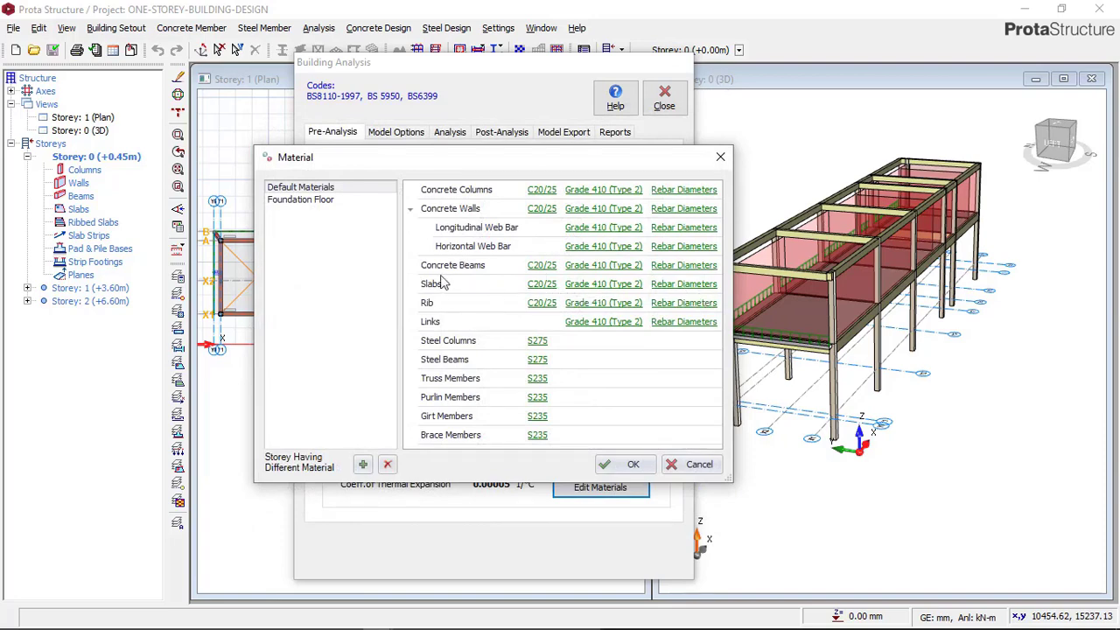
Step: Clear all slab bar diameters, allow only Y12 bars, and confirm the table
click(665, 287)
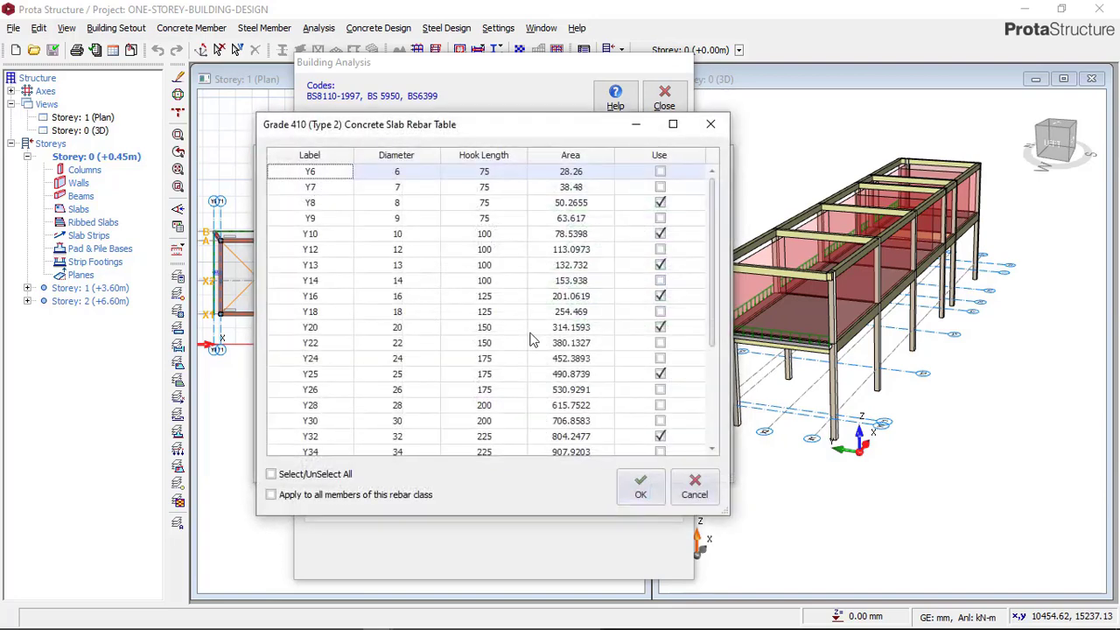
click(282, 474)
click(287, 475)
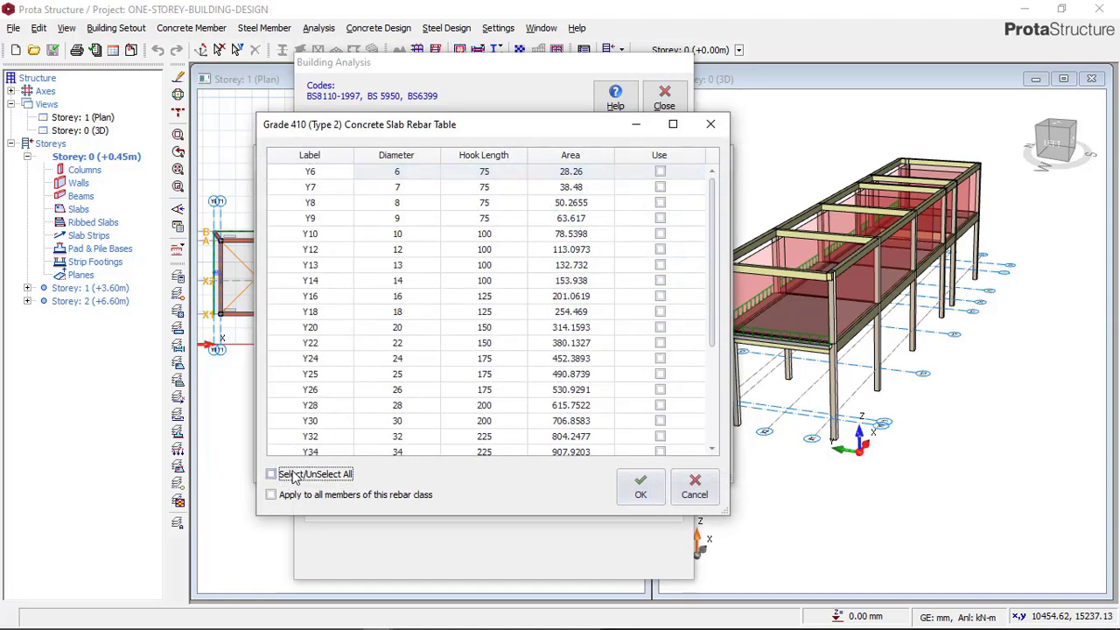
click(661, 253)
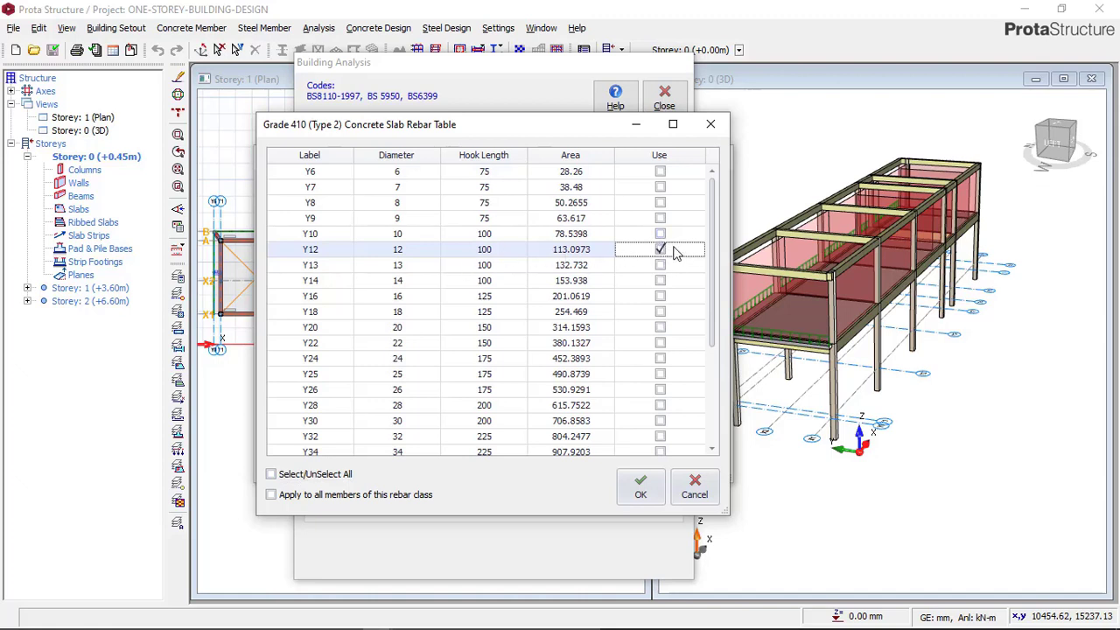
click(640, 486)
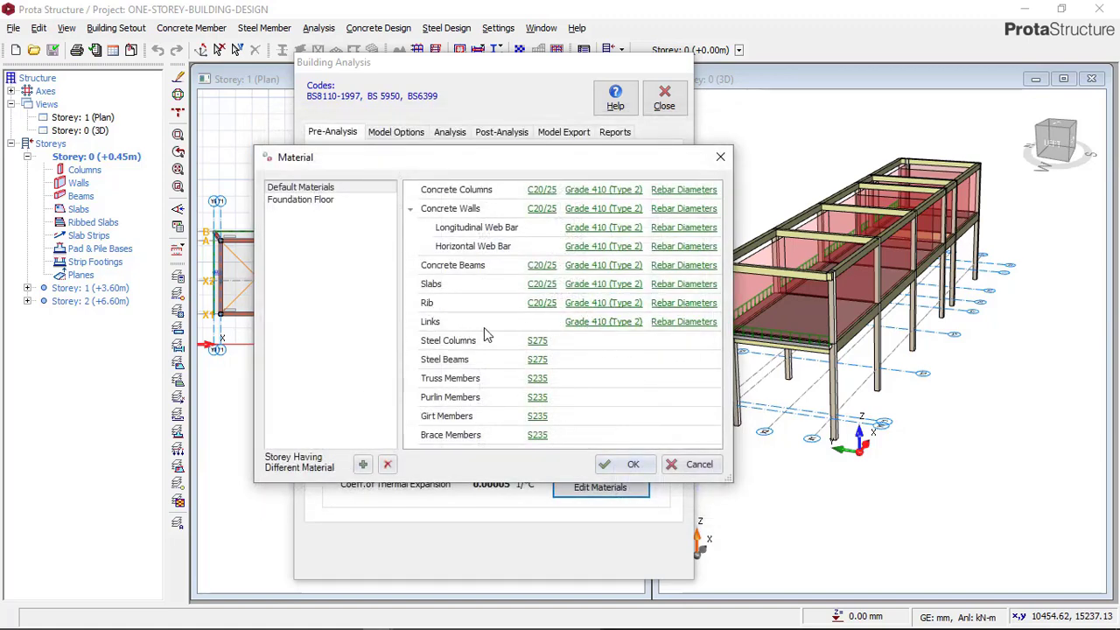
Step: Clear all link bar diameters and allow only Y8 and Y10 bars for links
click(678, 324)
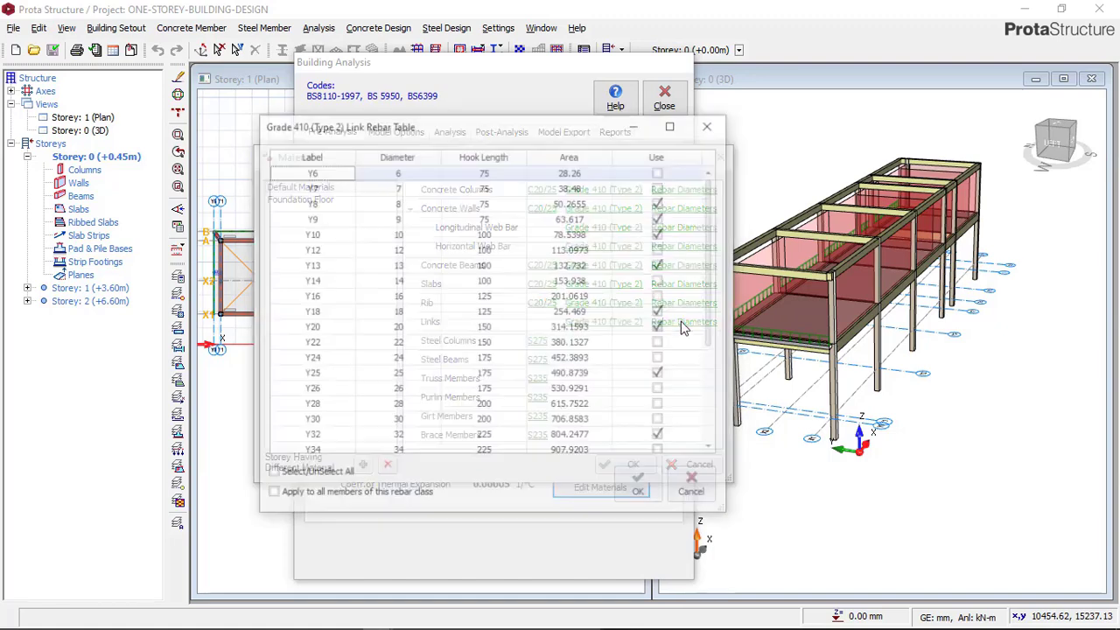
click(691, 490)
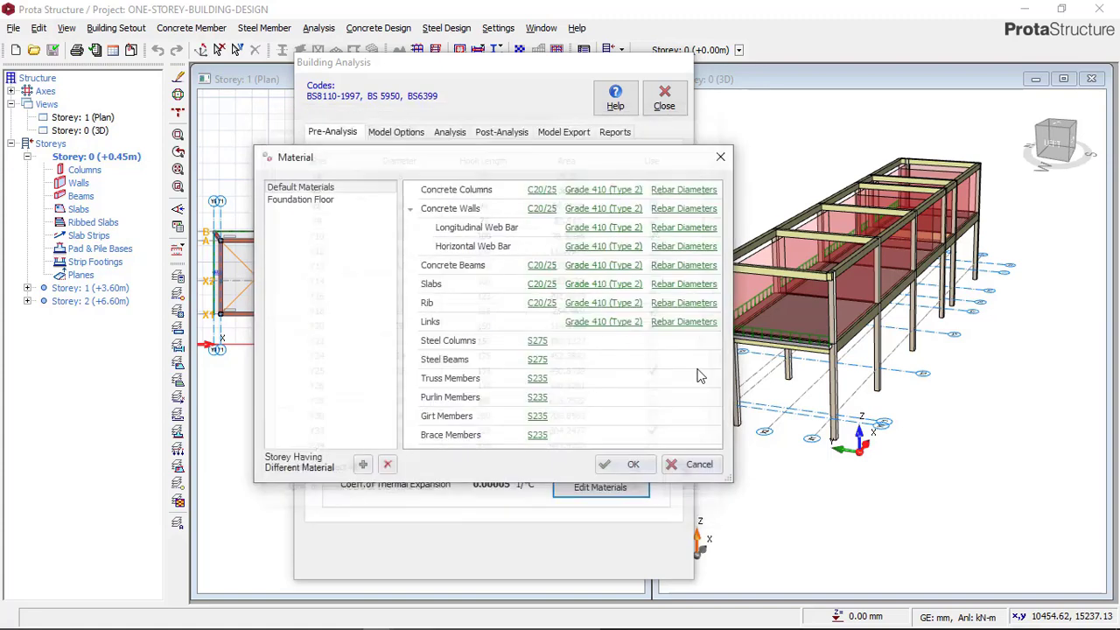
click(679, 325)
click(712, 122)
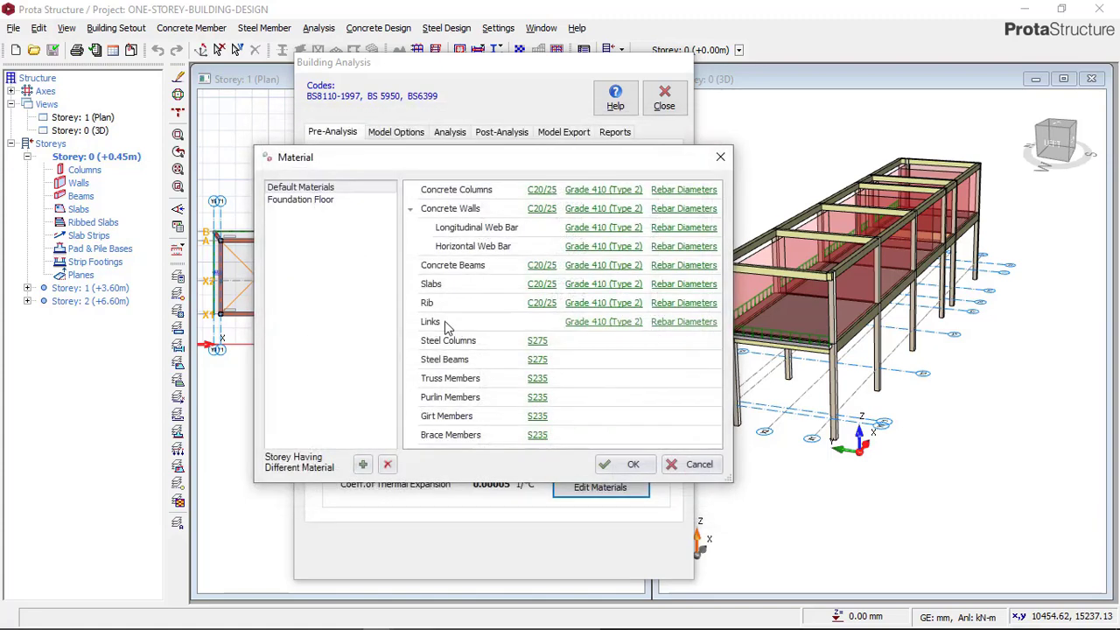
click(680, 323)
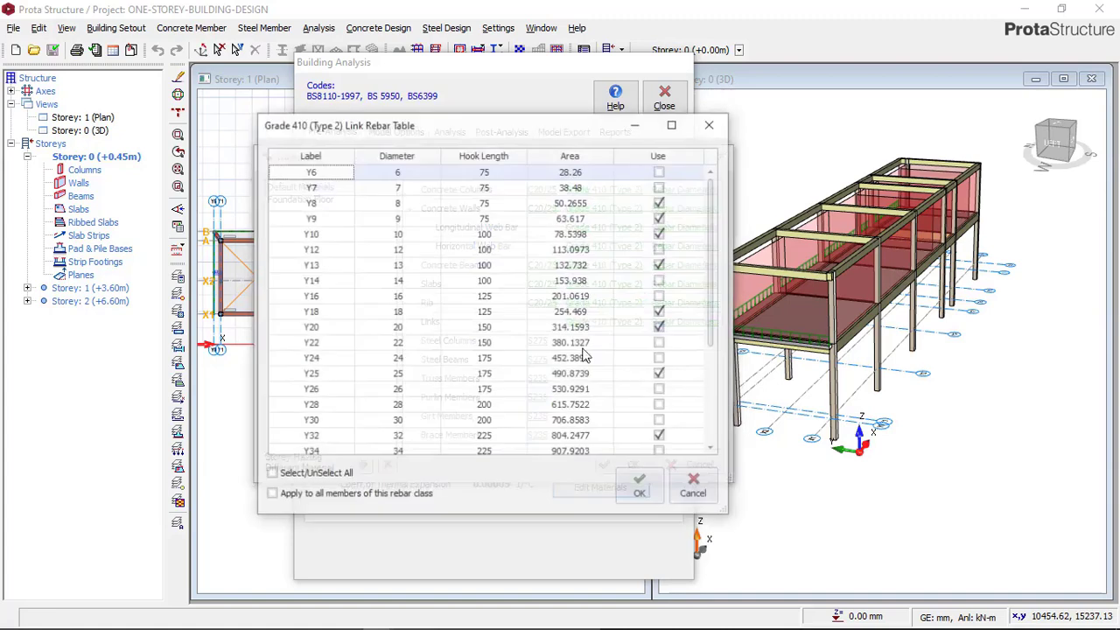
click(284, 477)
click(284, 477)
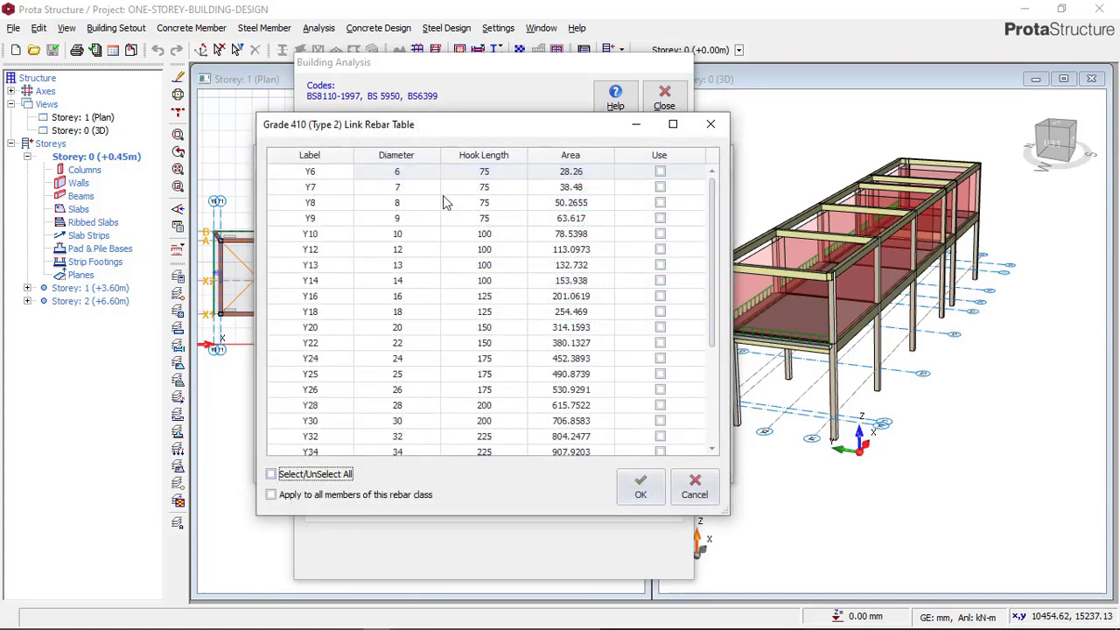
click(660, 203)
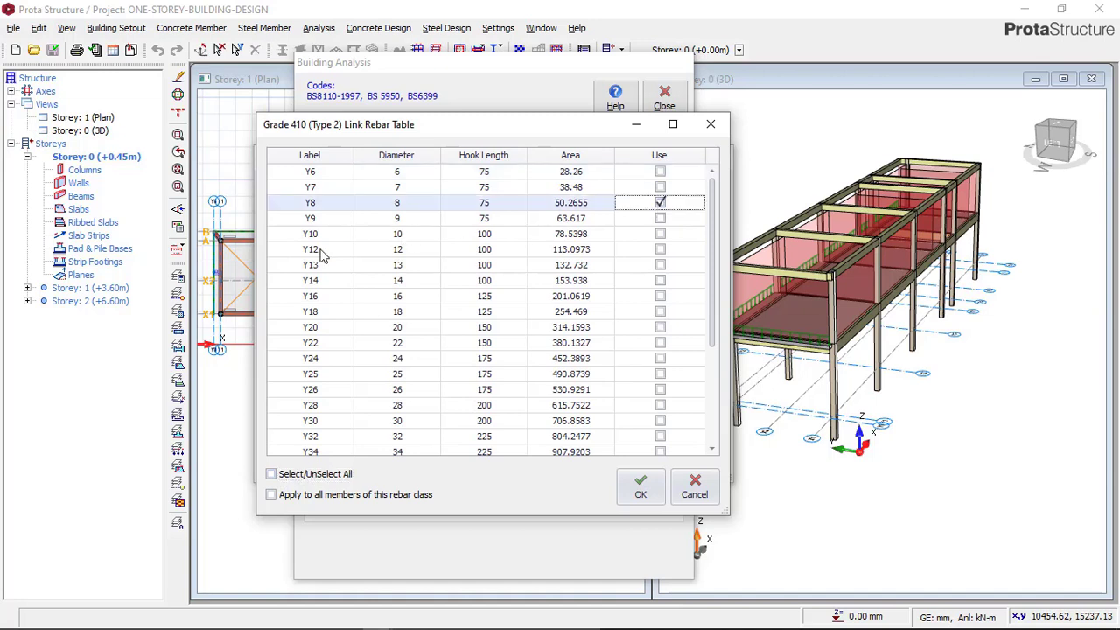
click(661, 235)
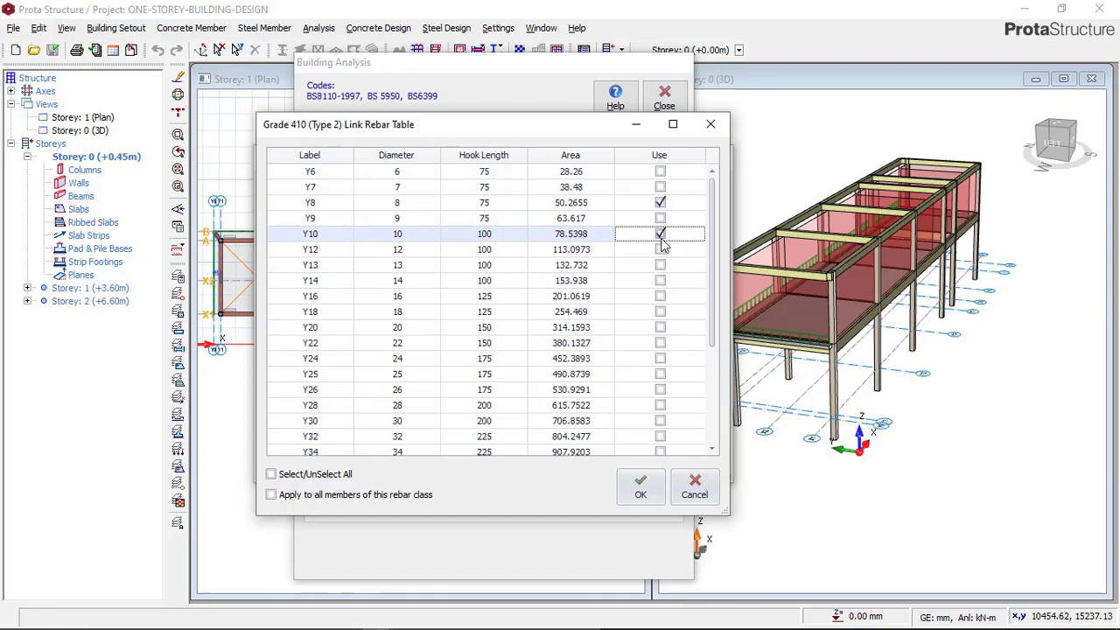
click(642, 488)
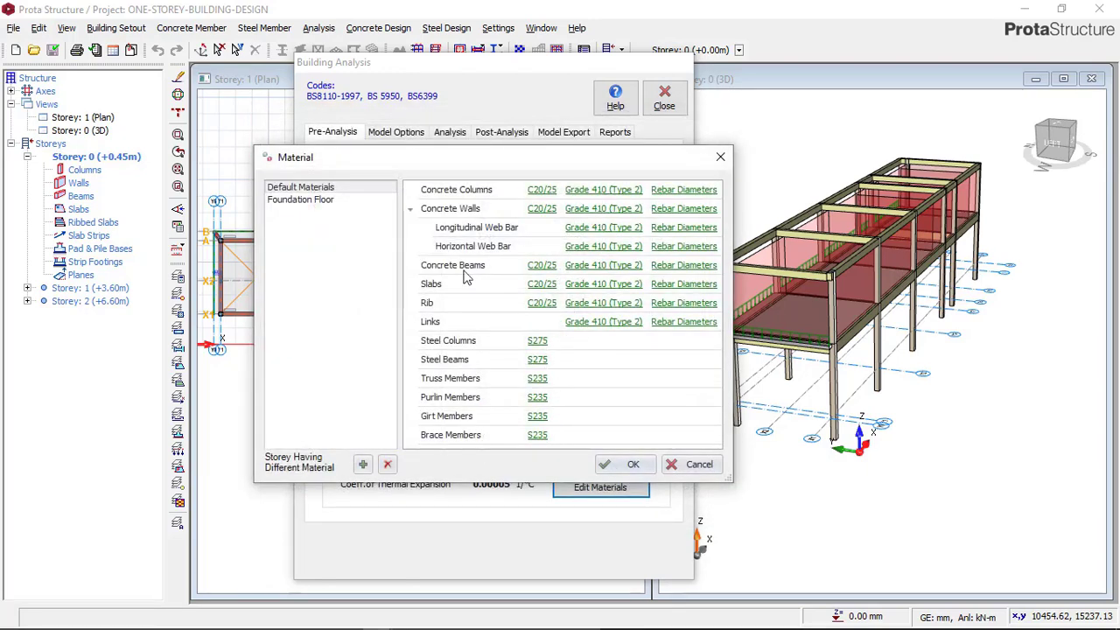
Step: Review the Foundation Floor's C20/25 concrete and Grade 410 rebar definitions, leaving them unchanged
click(298, 200)
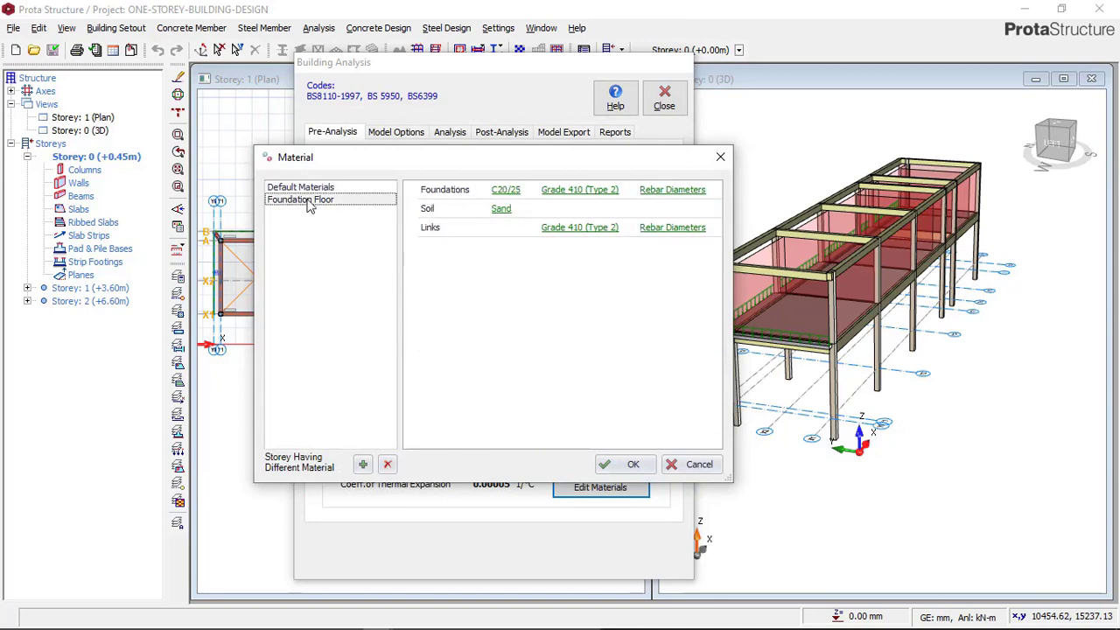
click(508, 190)
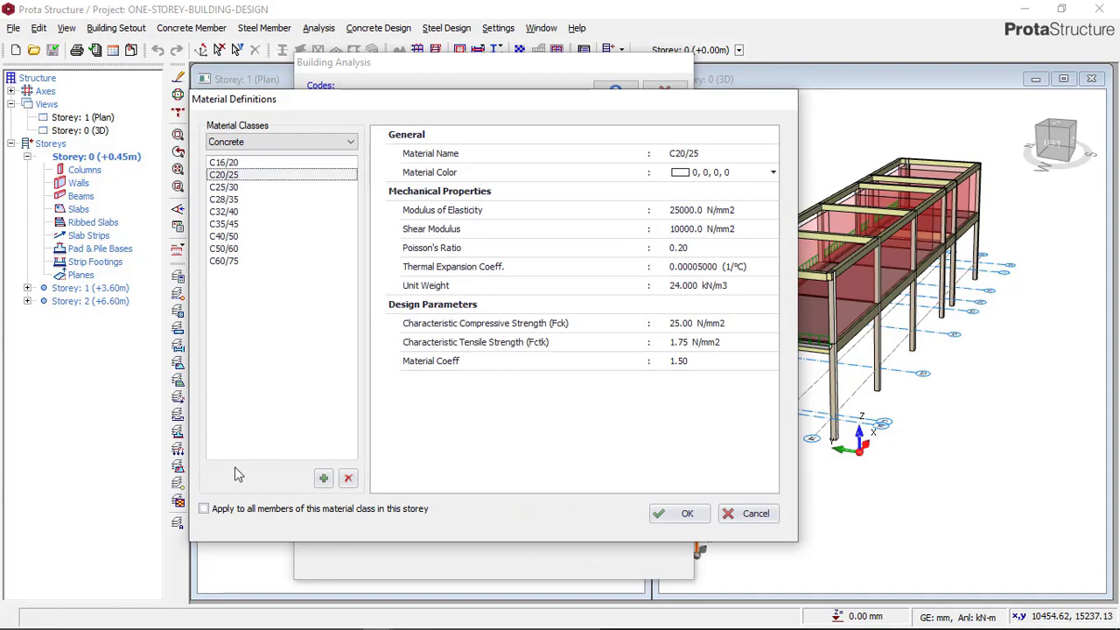
click(221, 512)
click(680, 513)
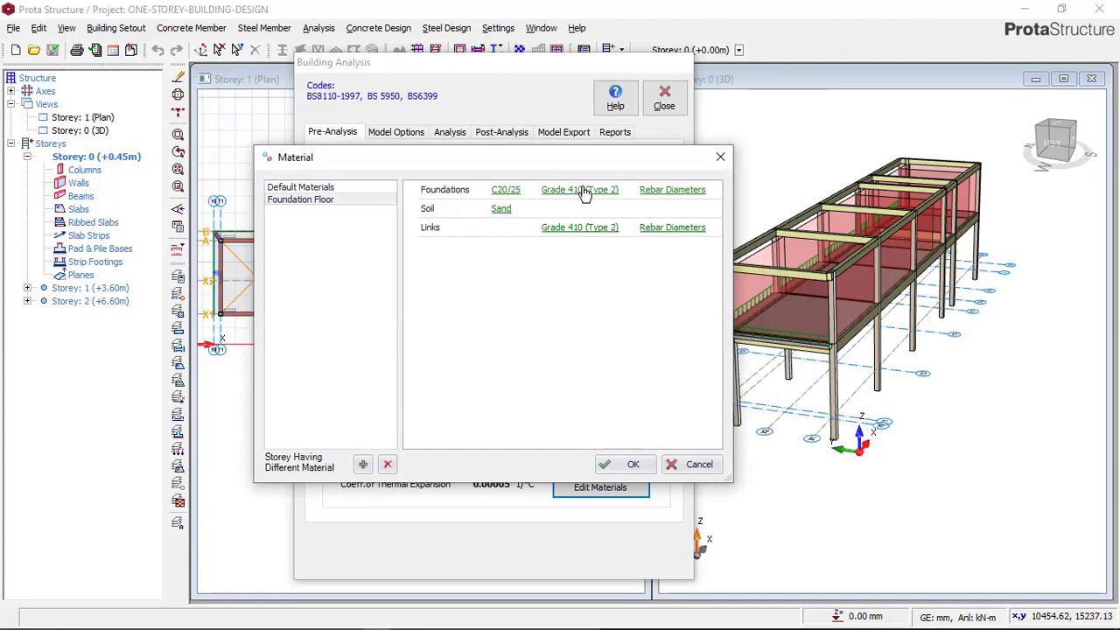
click(560, 229)
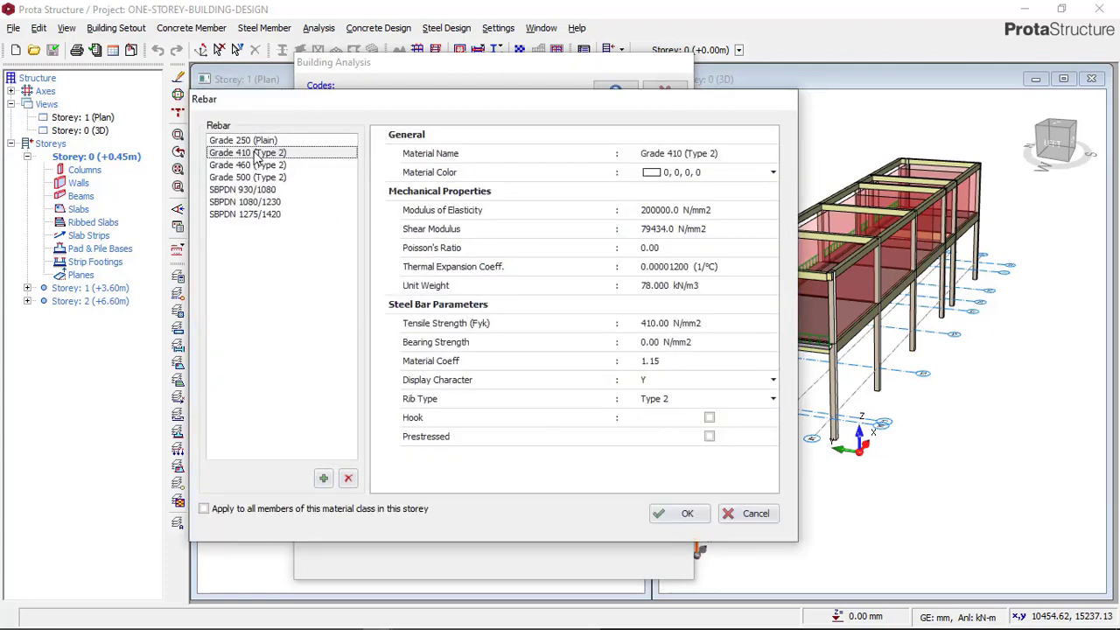
click(681, 516)
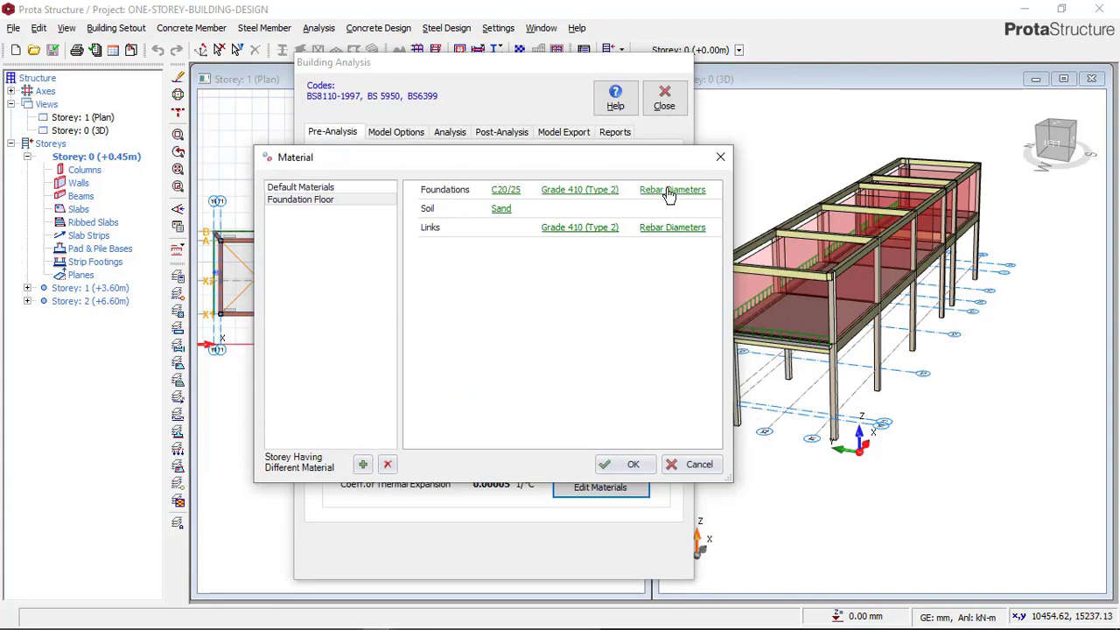
Step: Restrict foundation bar diameters to Y12 and Y16 only
click(670, 191)
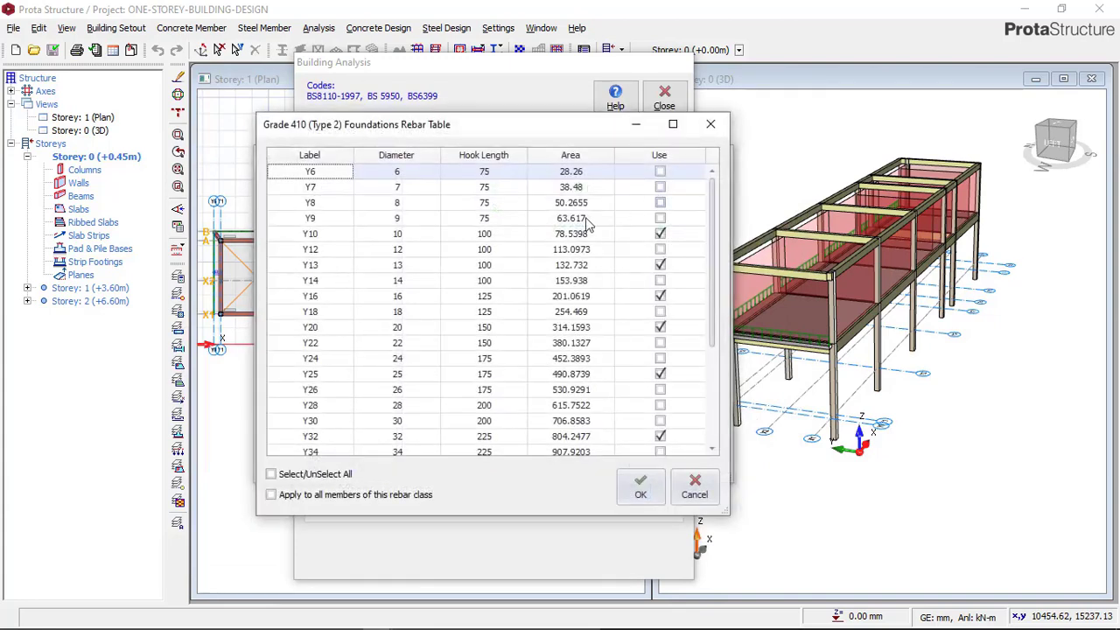
click(284, 476)
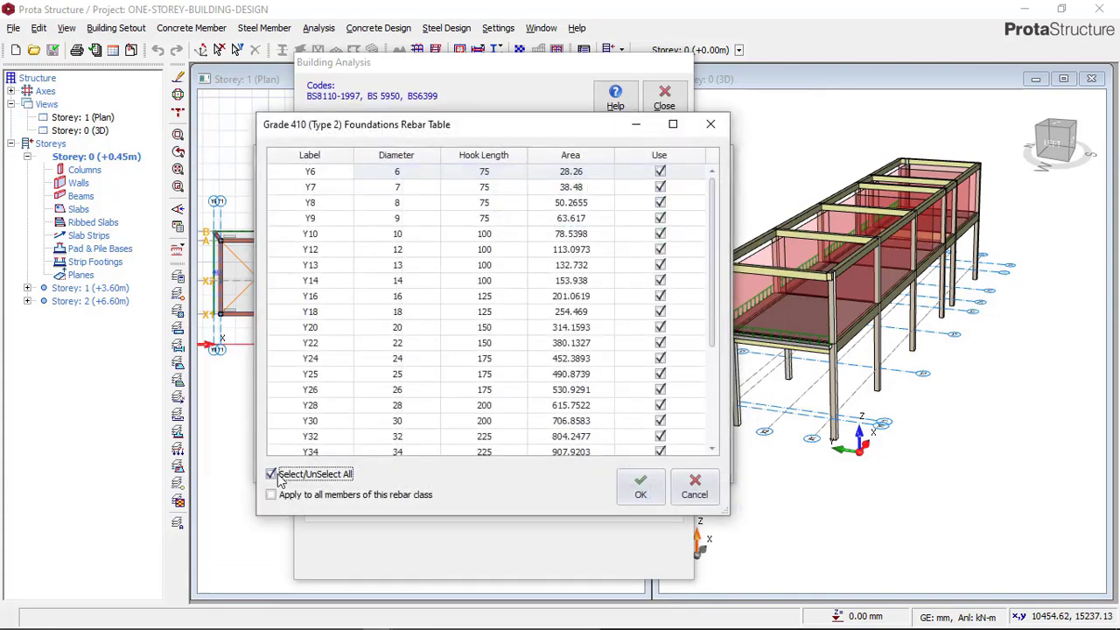
click(283, 476)
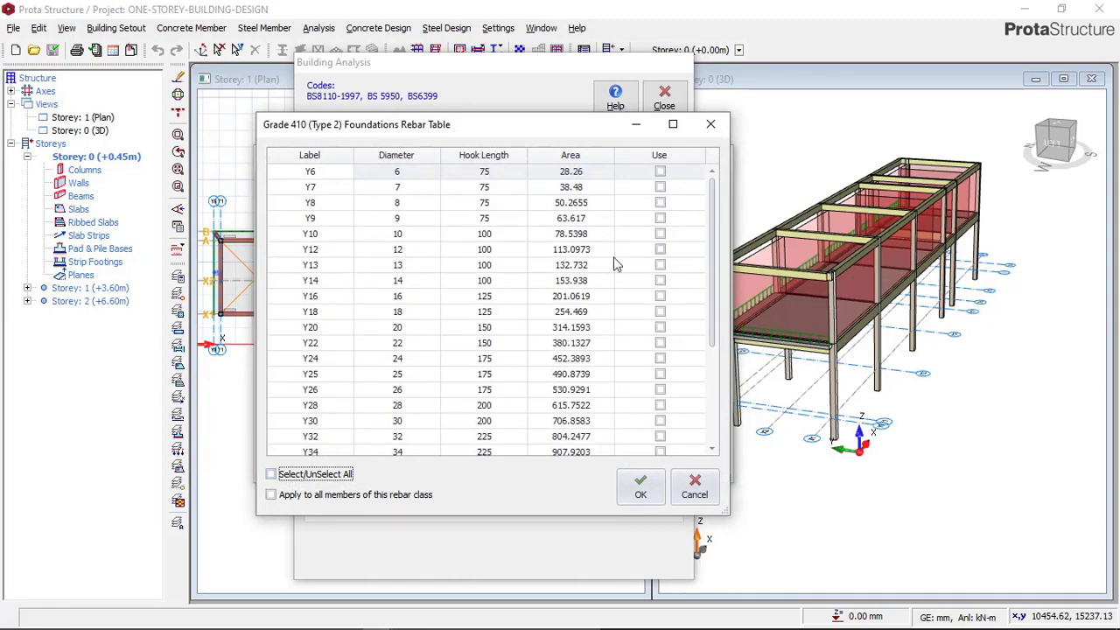
click(660, 250)
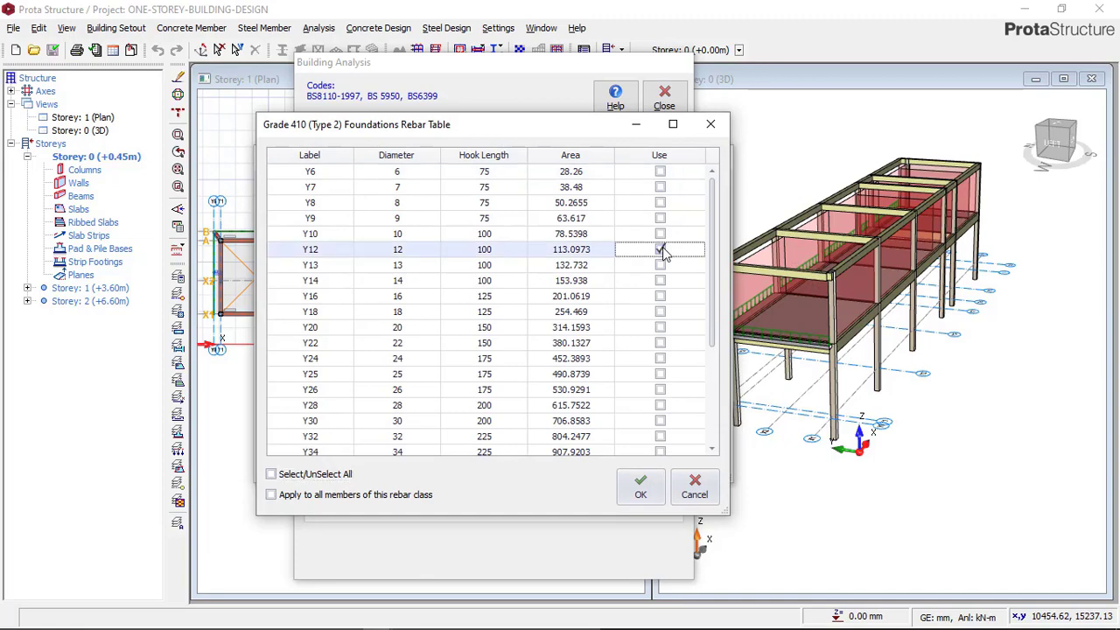
click(661, 297)
click(641, 488)
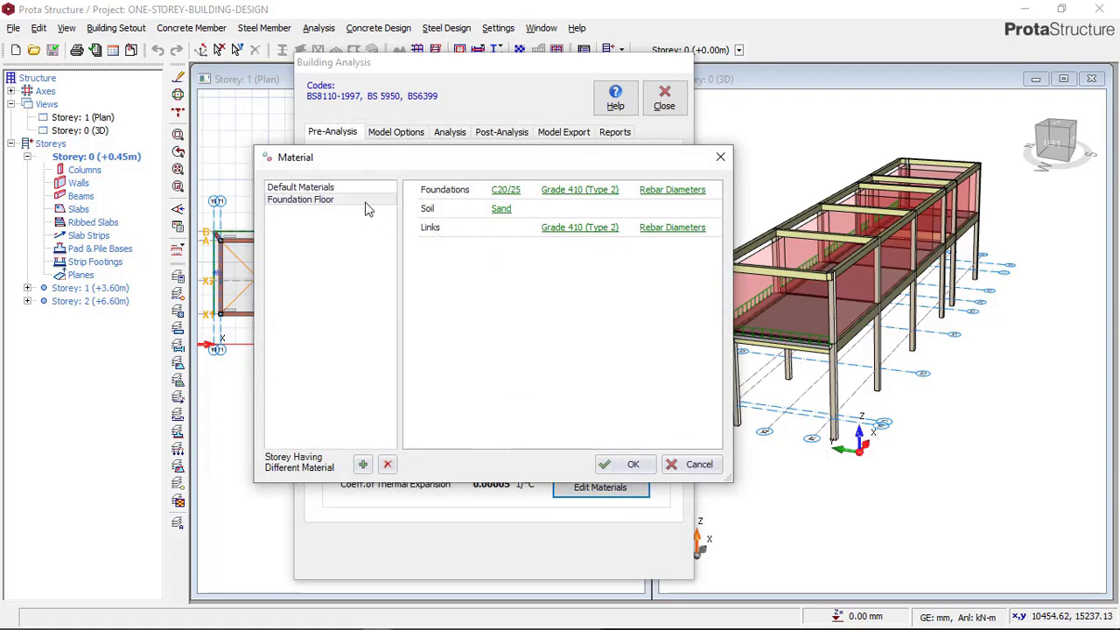
Step: Restrict foundation-floor link diameters to Y8 and Y10 and apply the material settings
click(665, 229)
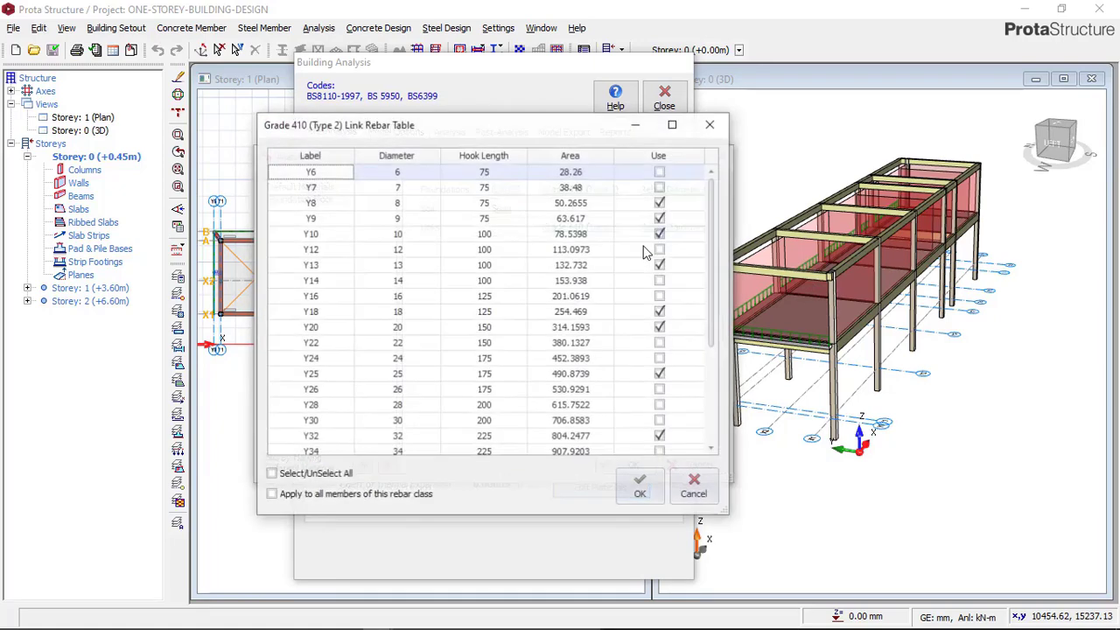
click(294, 477)
click(292, 477)
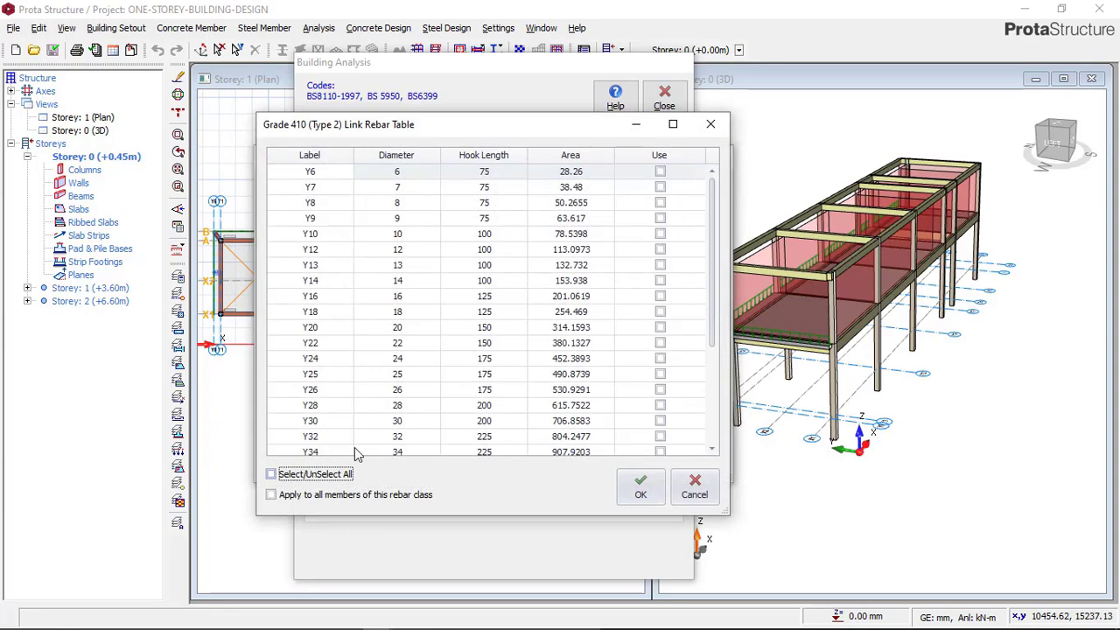
click(661, 202)
click(665, 234)
click(639, 484)
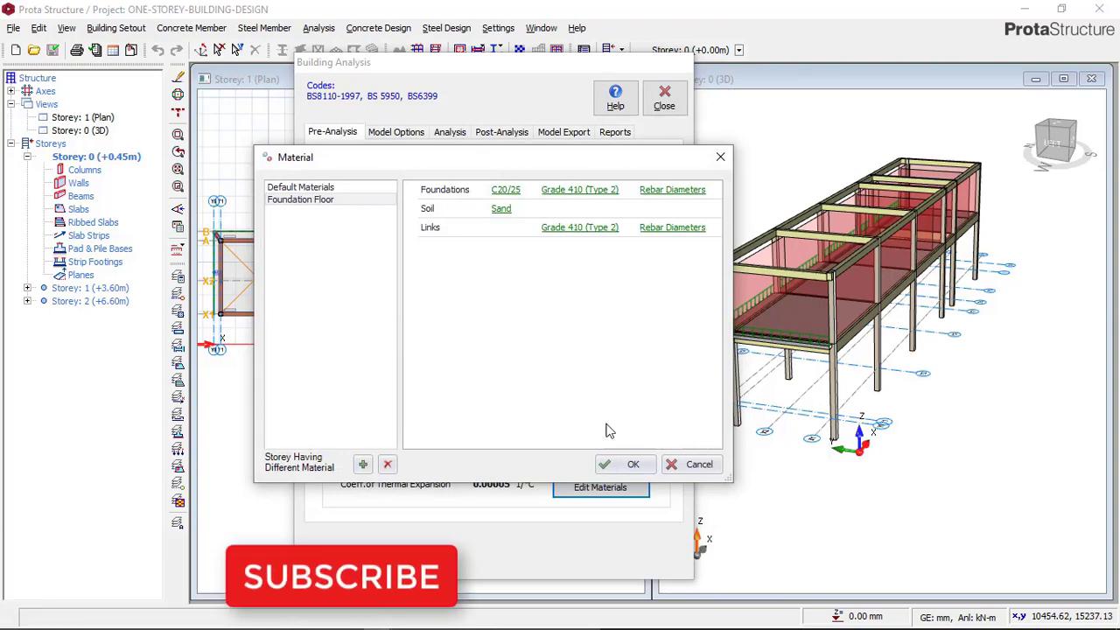
click(630, 464)
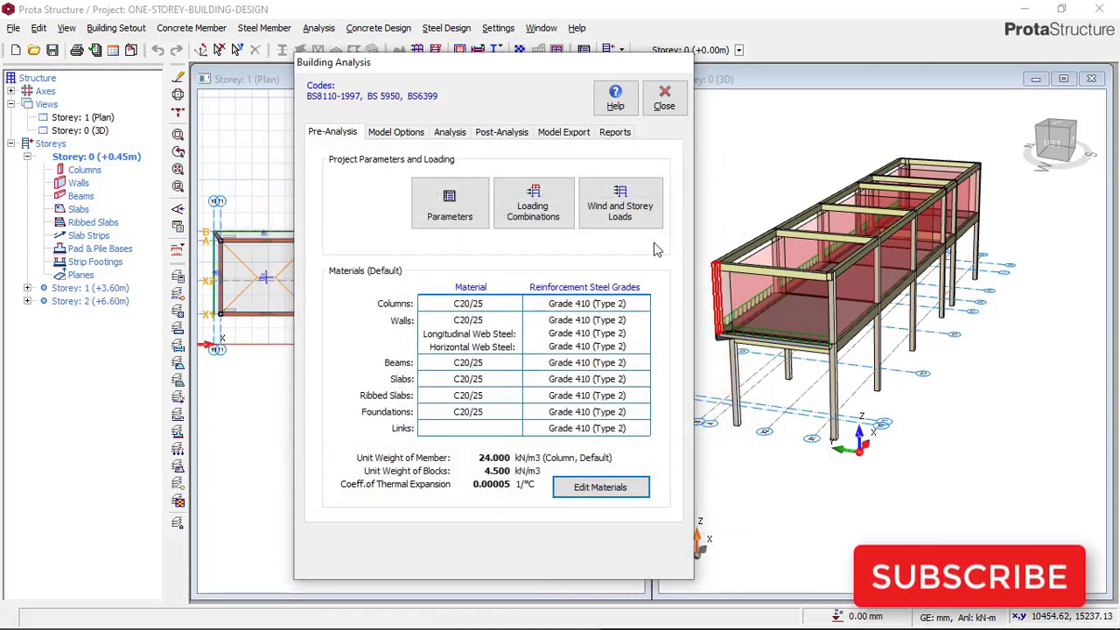
Step: Open the Pre-Analysis Parameters showing BS8110-1997, BS 5950 and BS6399 design codes
click(450, 221)
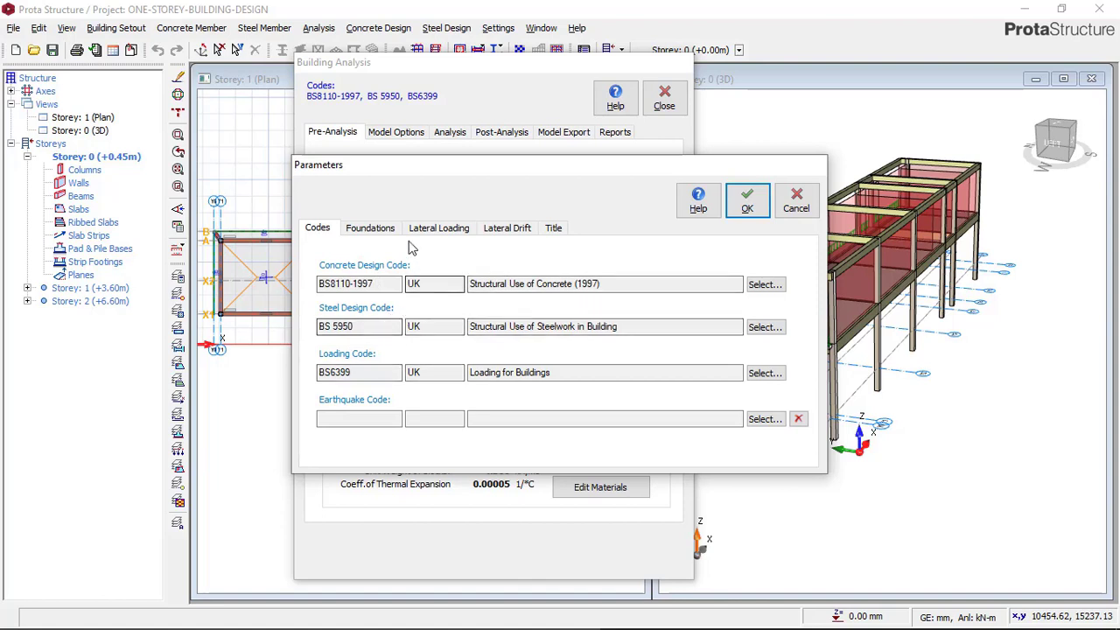
Step: On the Foundations tab, change the allowable soil stress from 200.00 to 150 kN/m2
click(371, 233)
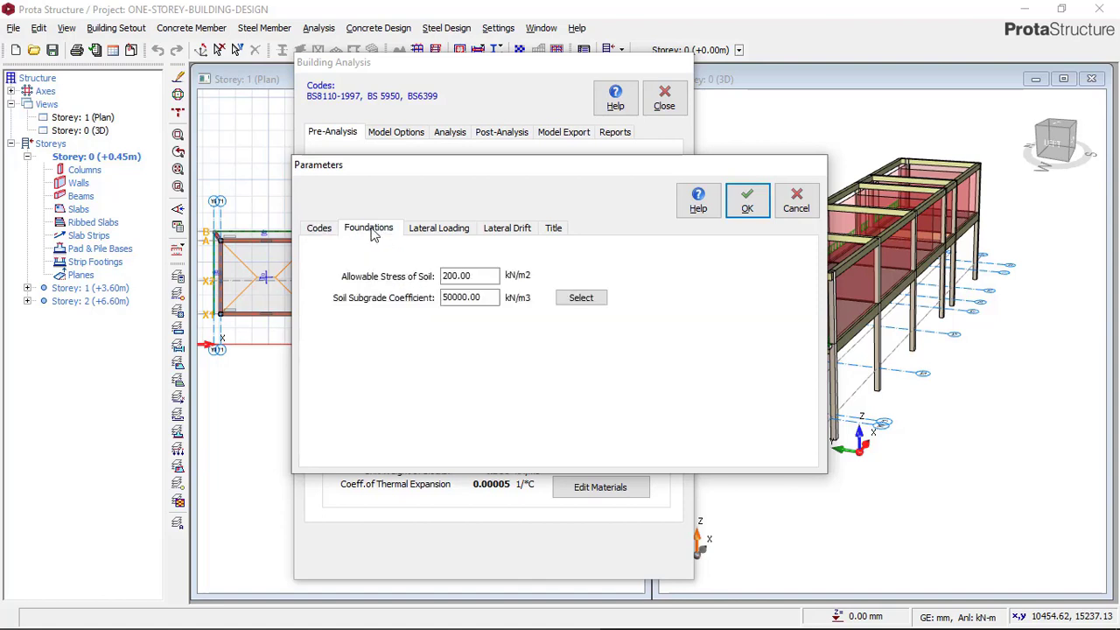
drag(477, 276, 439, 281)
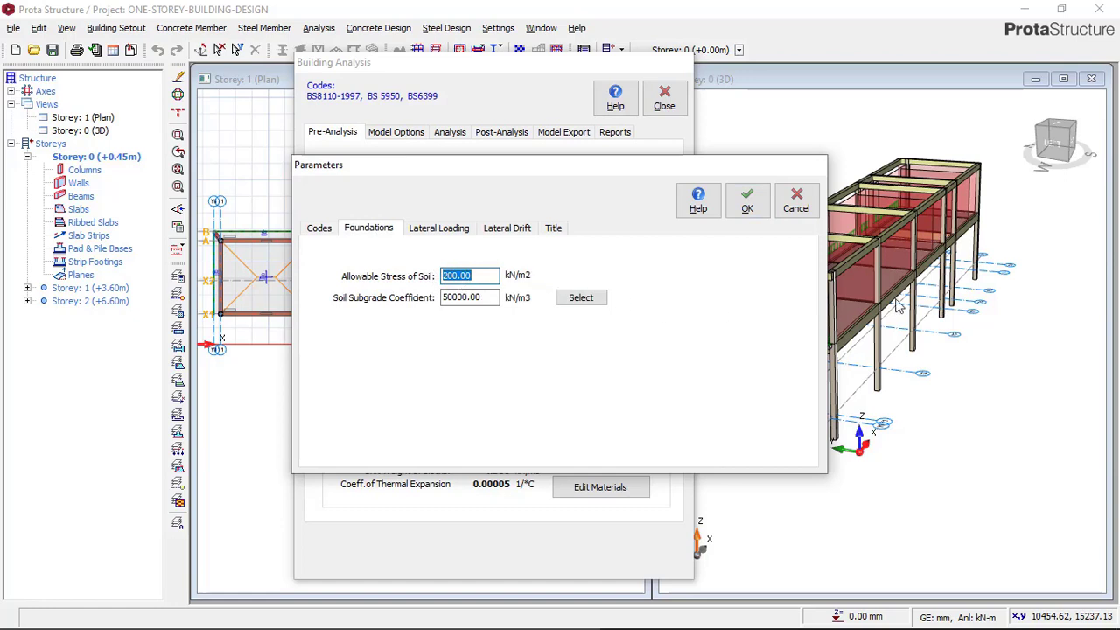
text(150)
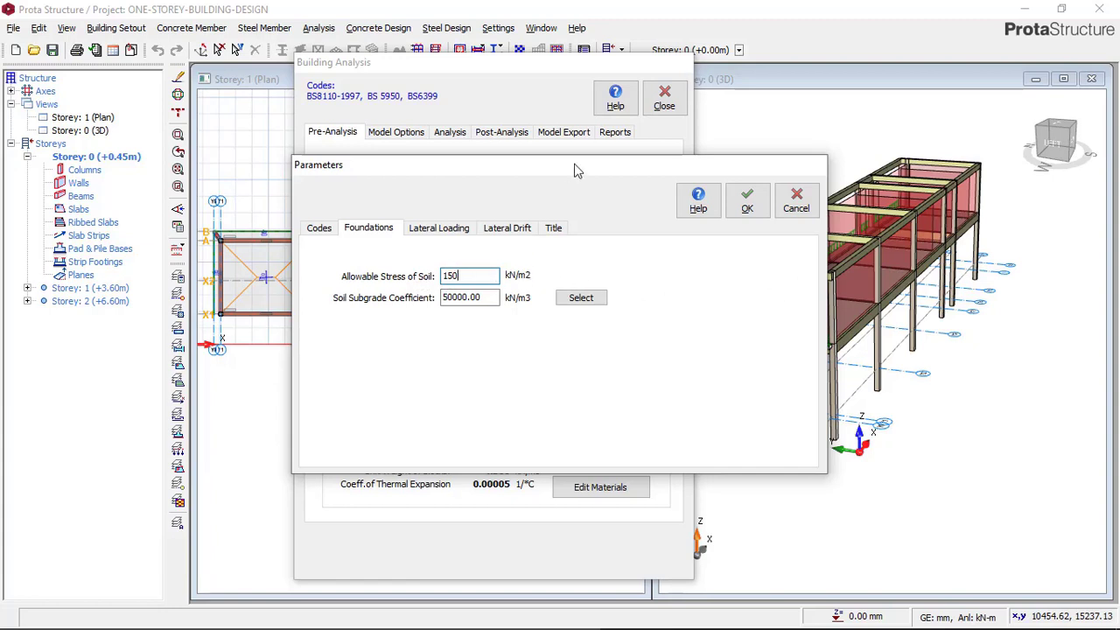
drag(577, 169, 471, 162)
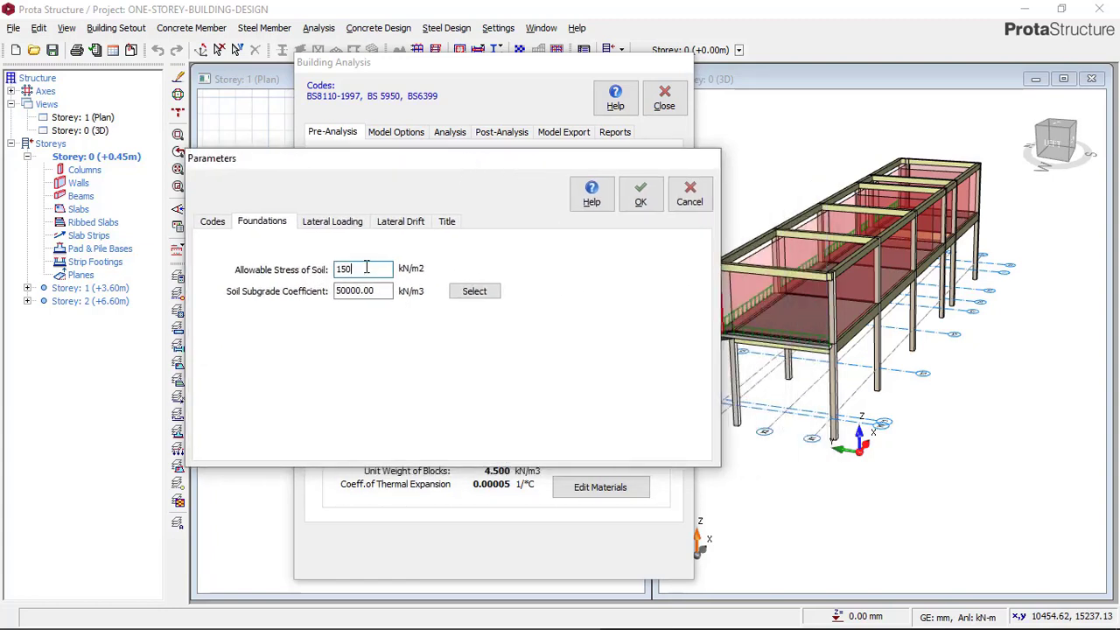
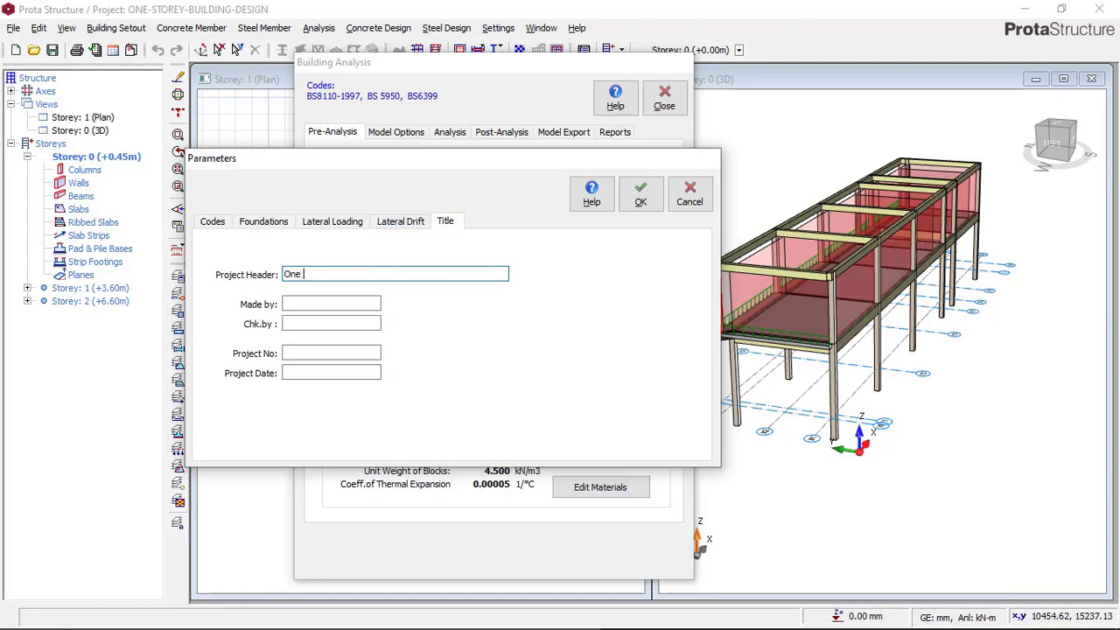
Step: Enter the project header 'One Storey Building Design for Mr.' followed by the client's name
text(ne D)
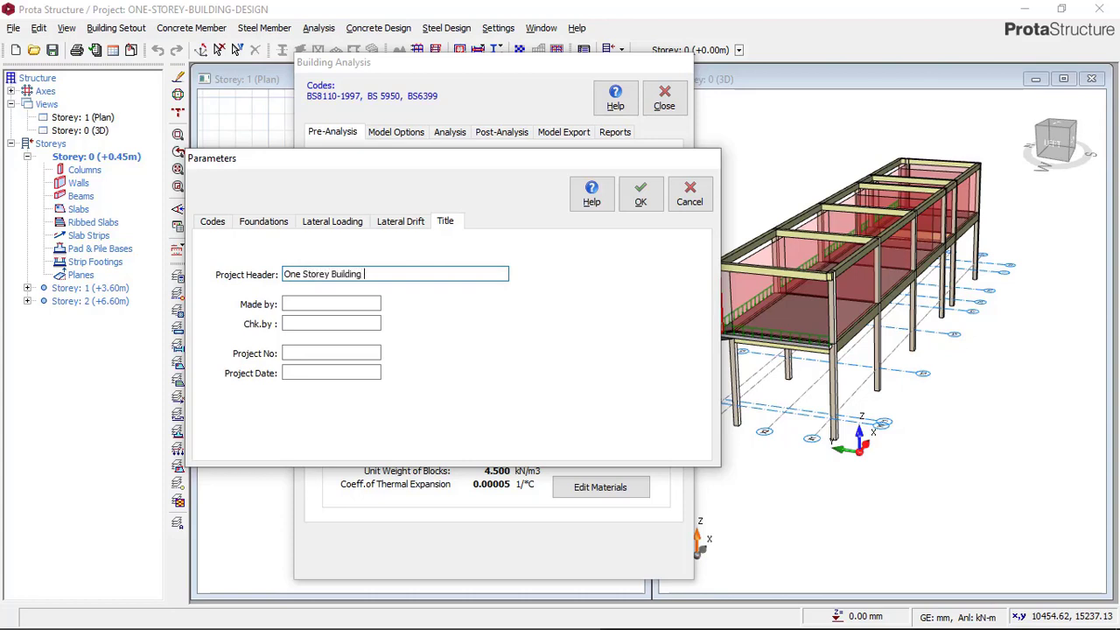
text(Cesign)
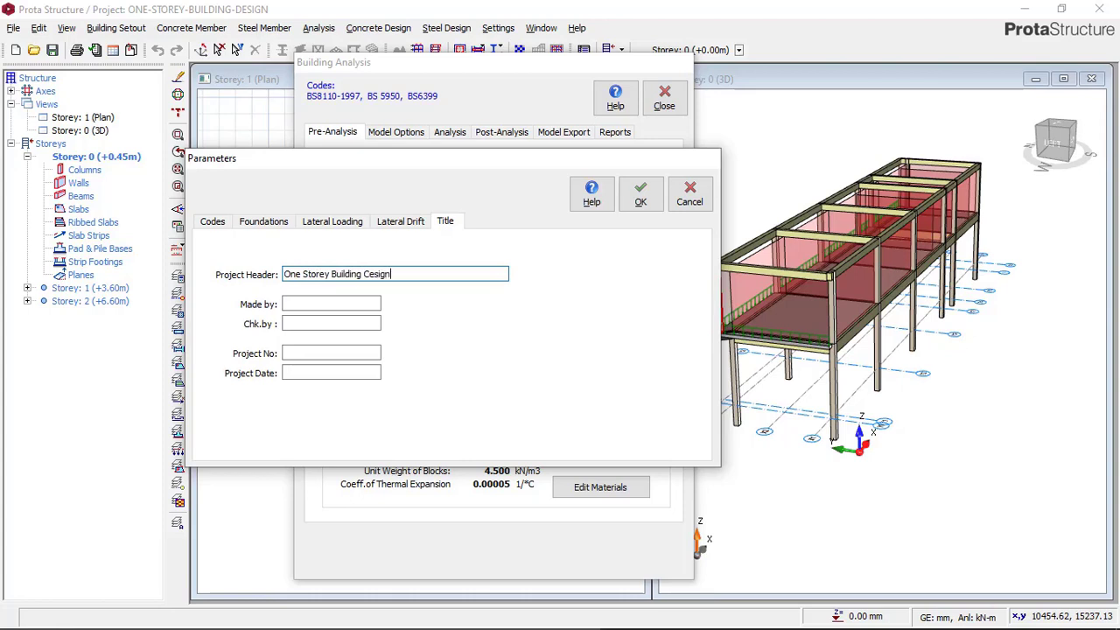
key(BackSpace)
key(BackSpace)
key(BackSpace)
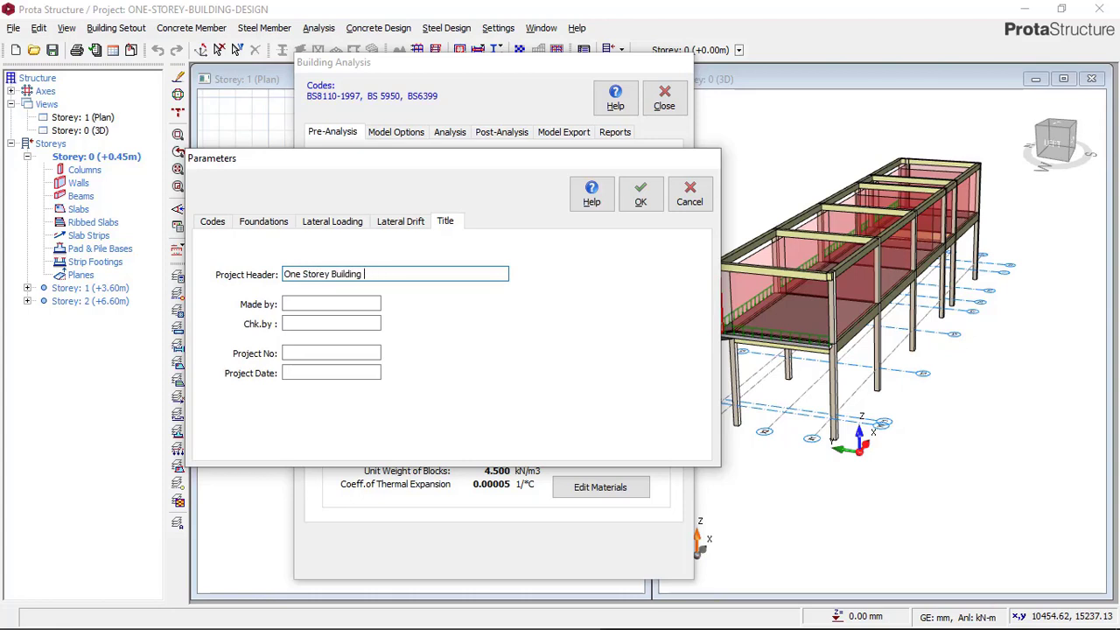
text(Design for Mr.)
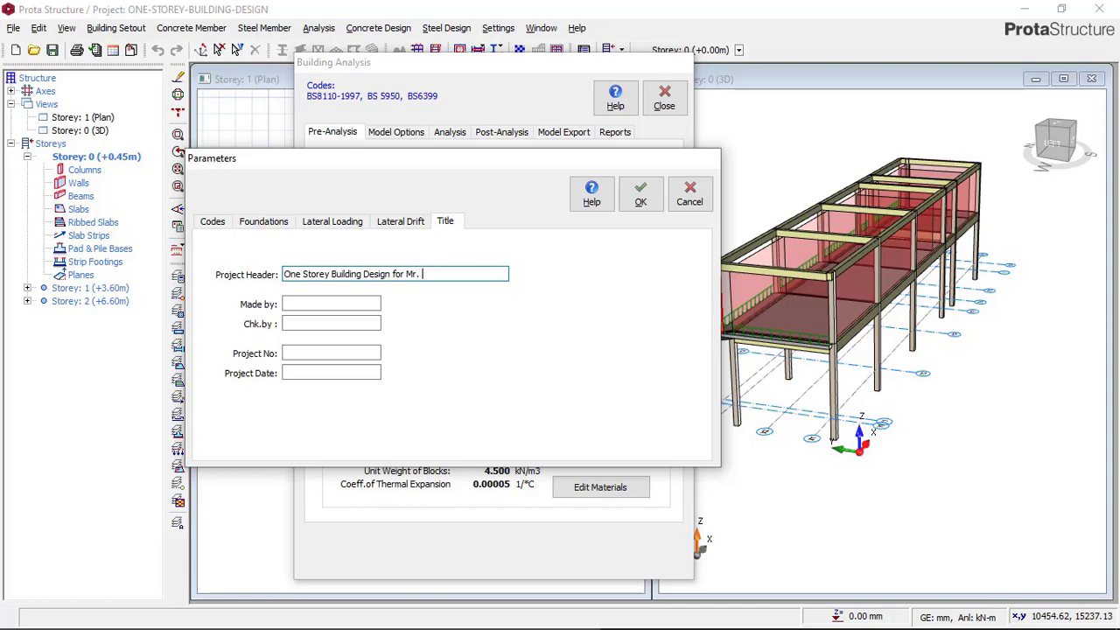
text( Cl)
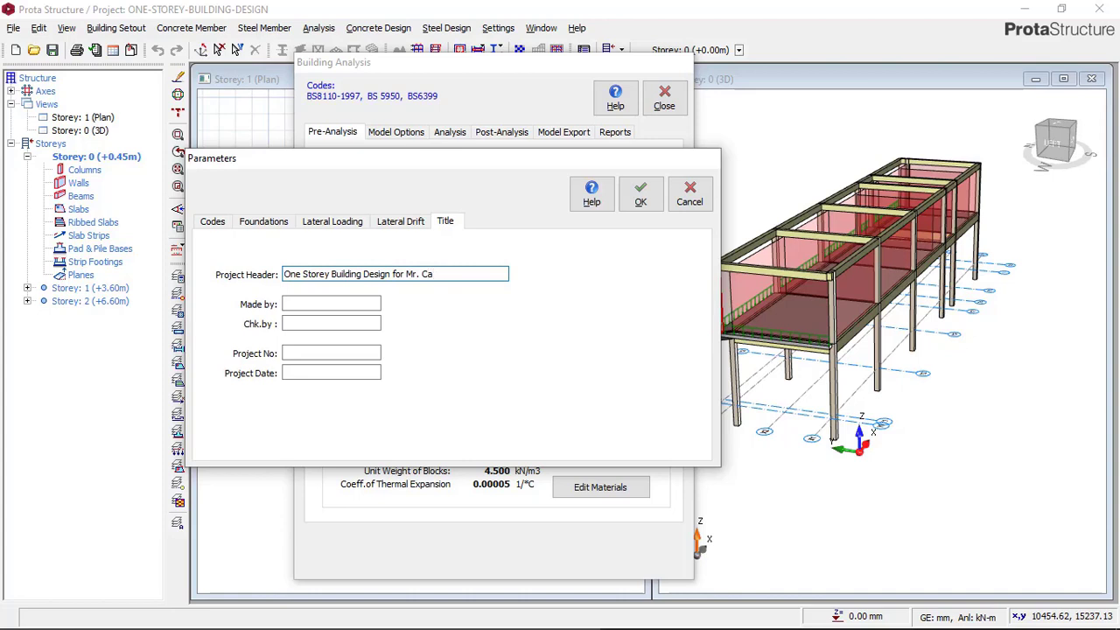
text(leb John)
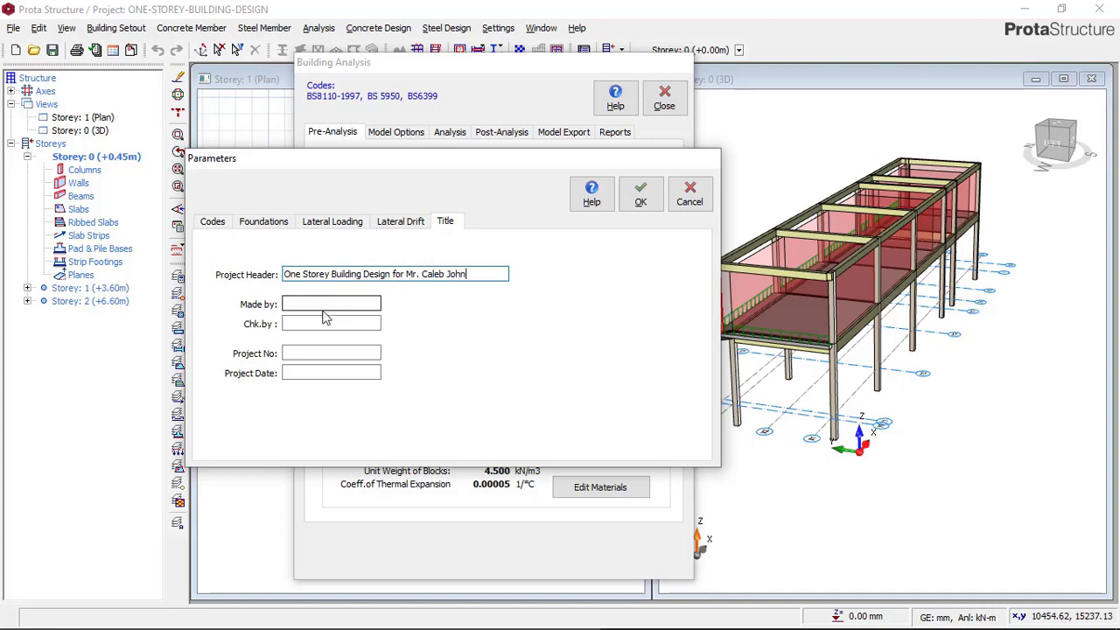
Step: Enter the designer's name in Made by and the checker's name in Chk.by
click(296, 303)
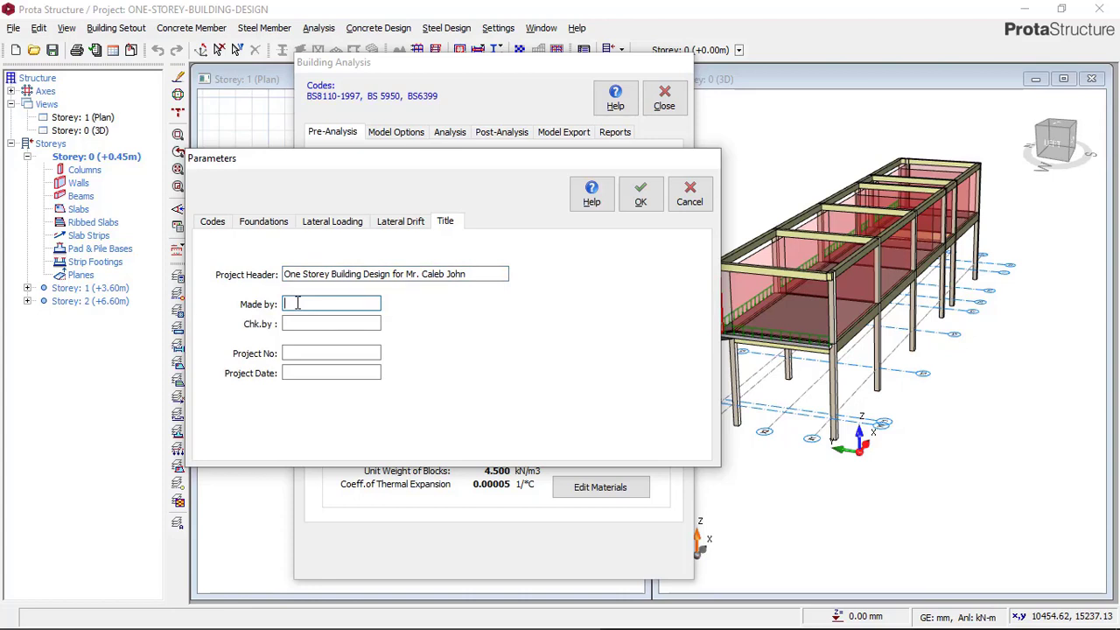
text(Engr. Justice Nwok)
text(a)
click(295, 324)
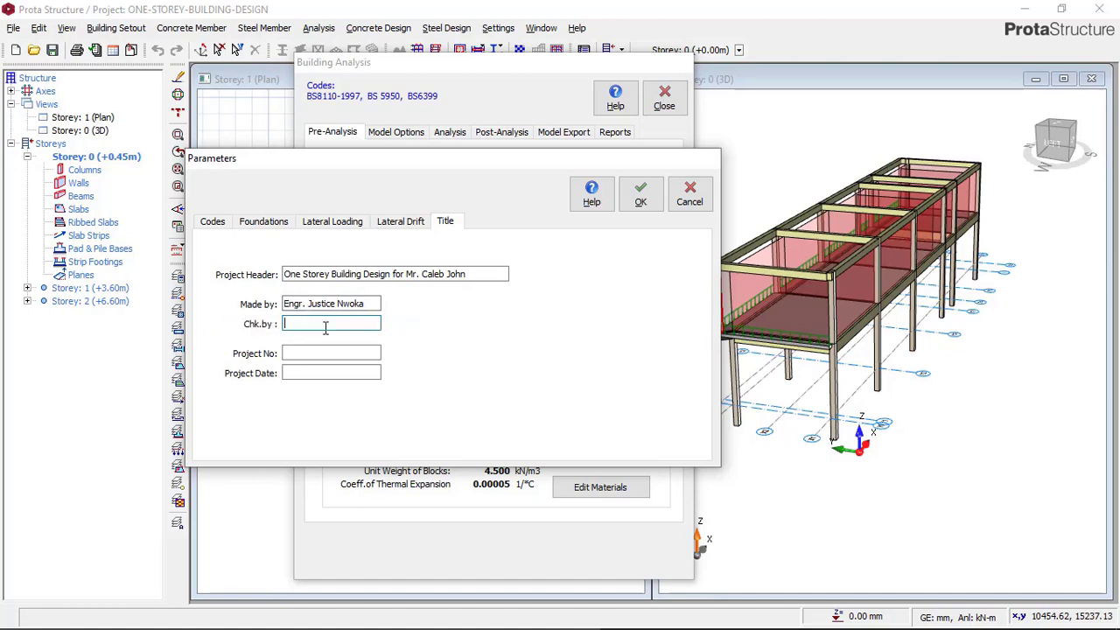
text(Enrh)
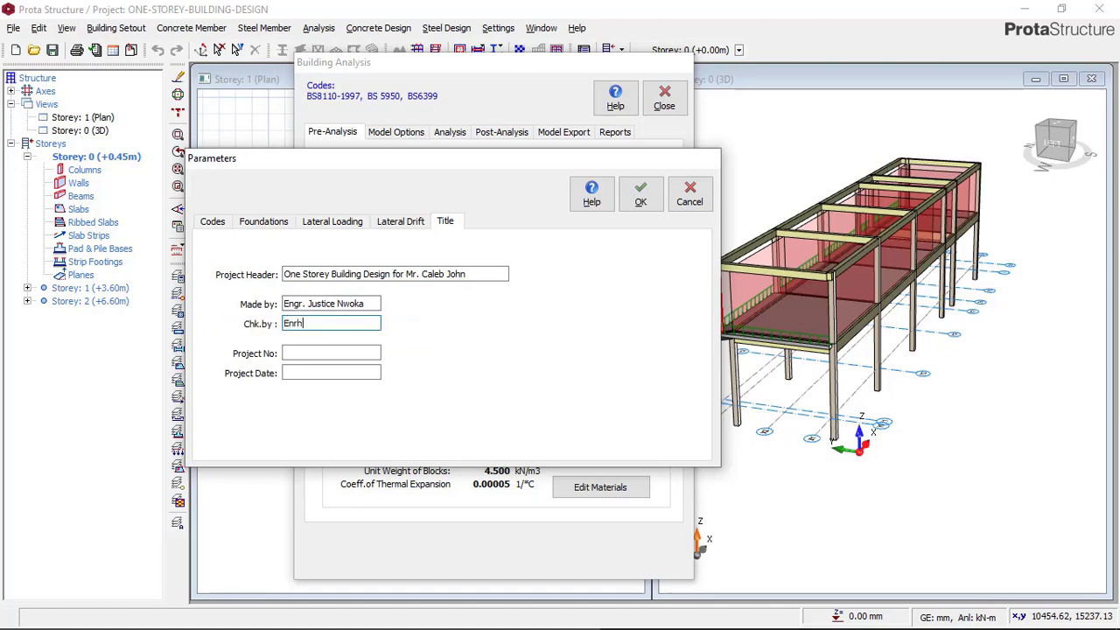
text(g.)
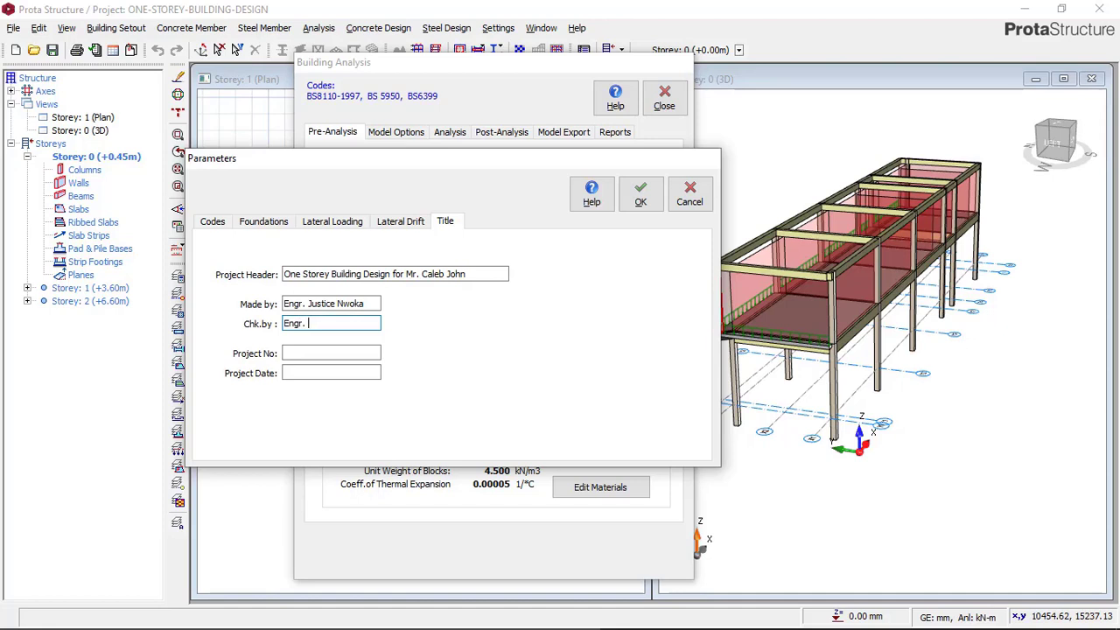
text(Peter)
Step: Set Project No 0100 and Project Date 29/August/2022, then accept the title parameters
click(295, 354)
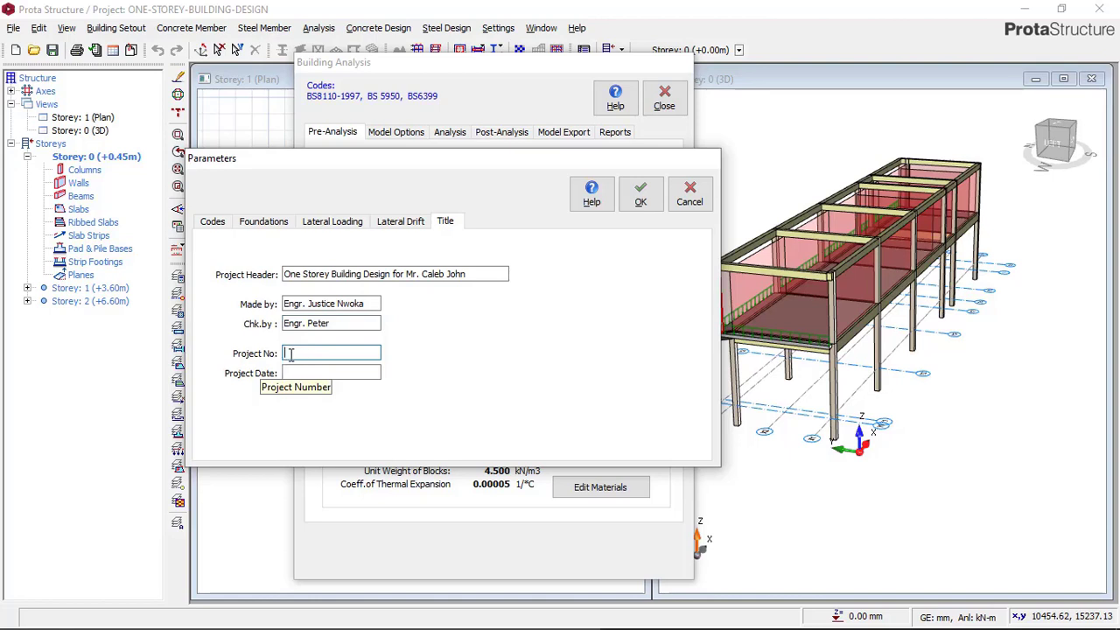
text(0)
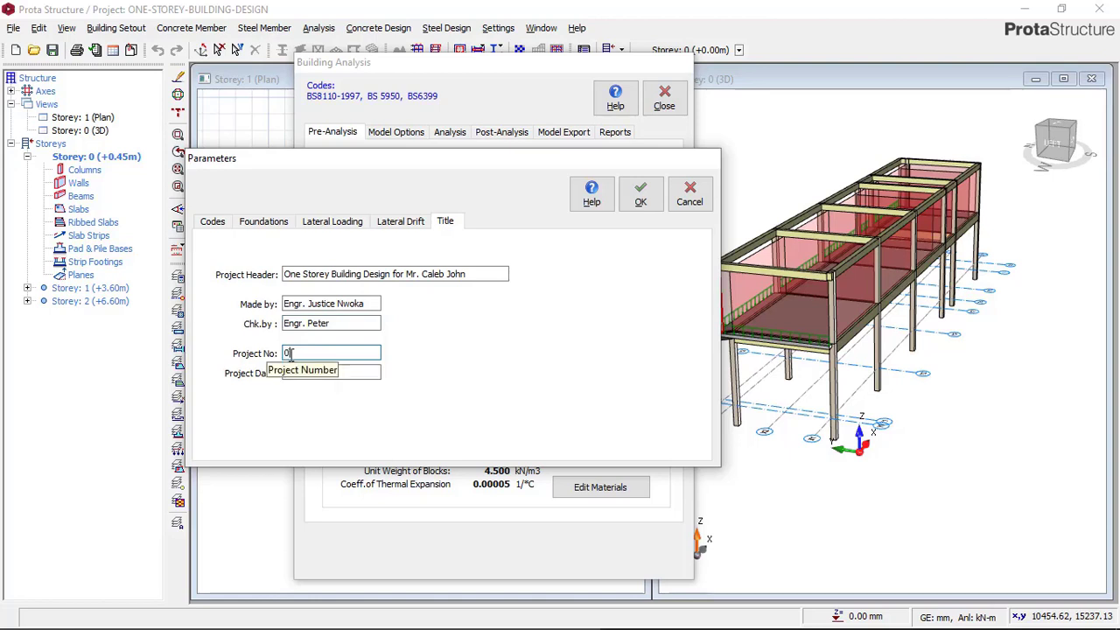
text(1)
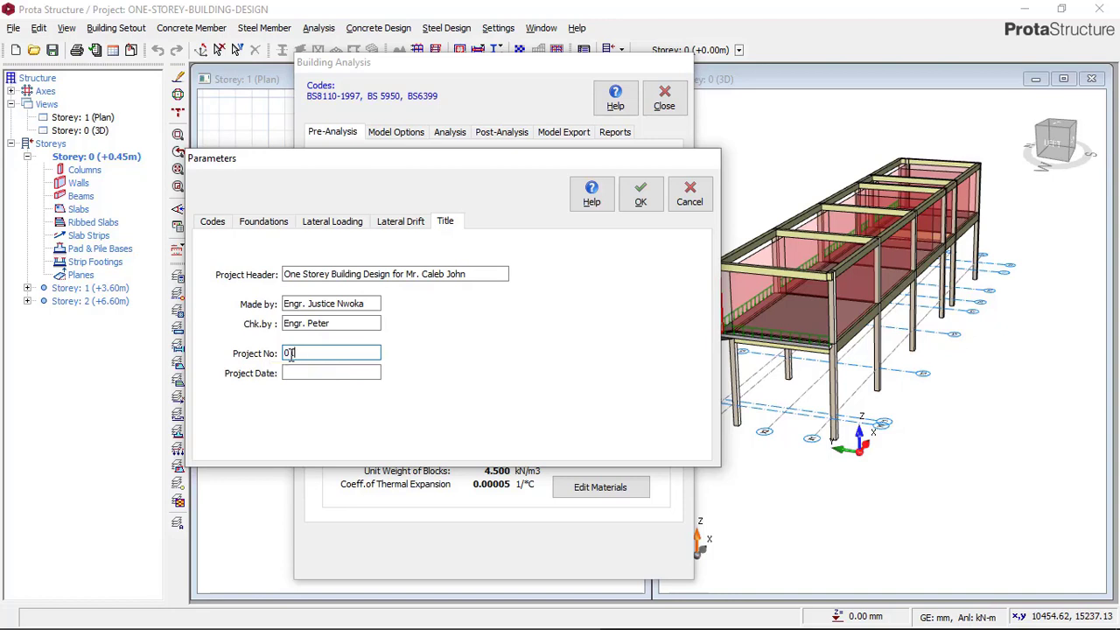
text(00)
click(322, 371)
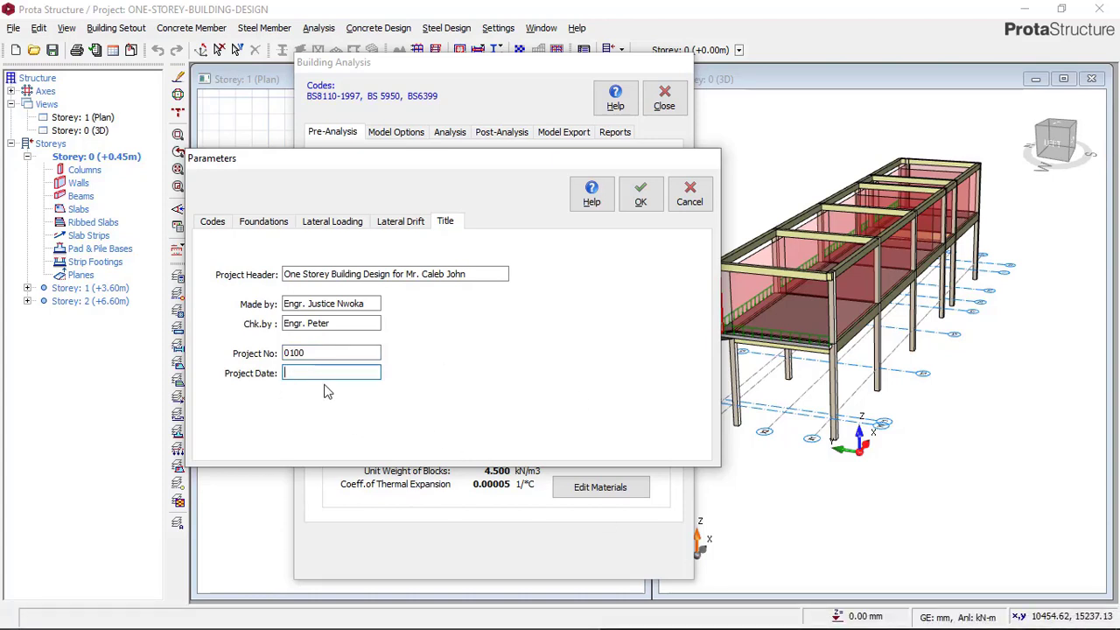
text(9/August/2)
text(022)
click(641, 202)
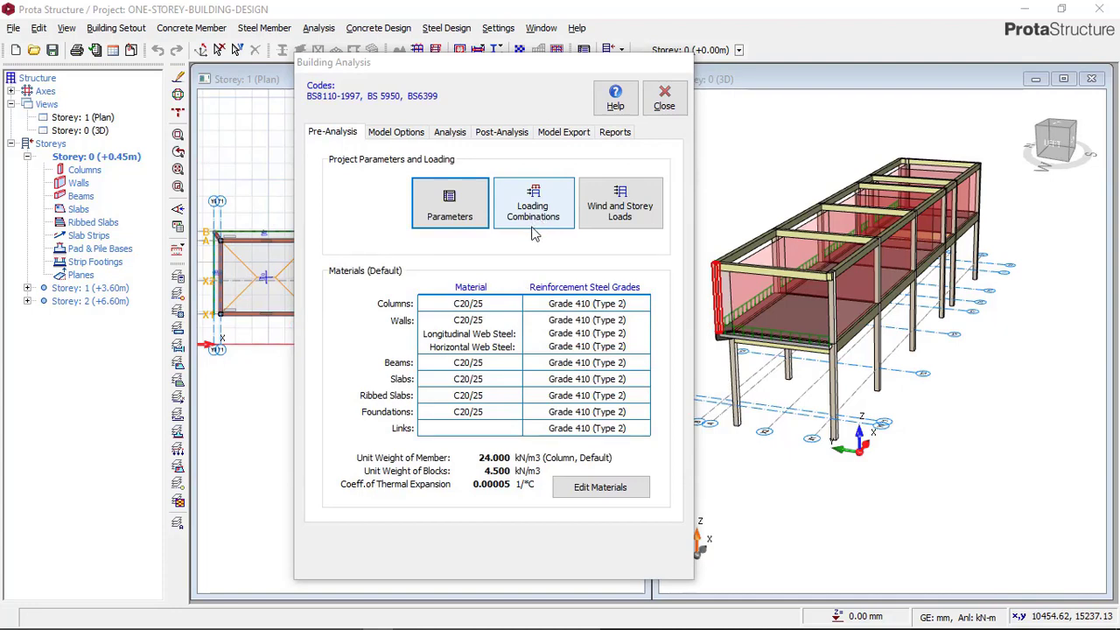
Step: Auto-generate load combinations with Wind Loading left unchecked, producing 11 combinations
click(538, 223)
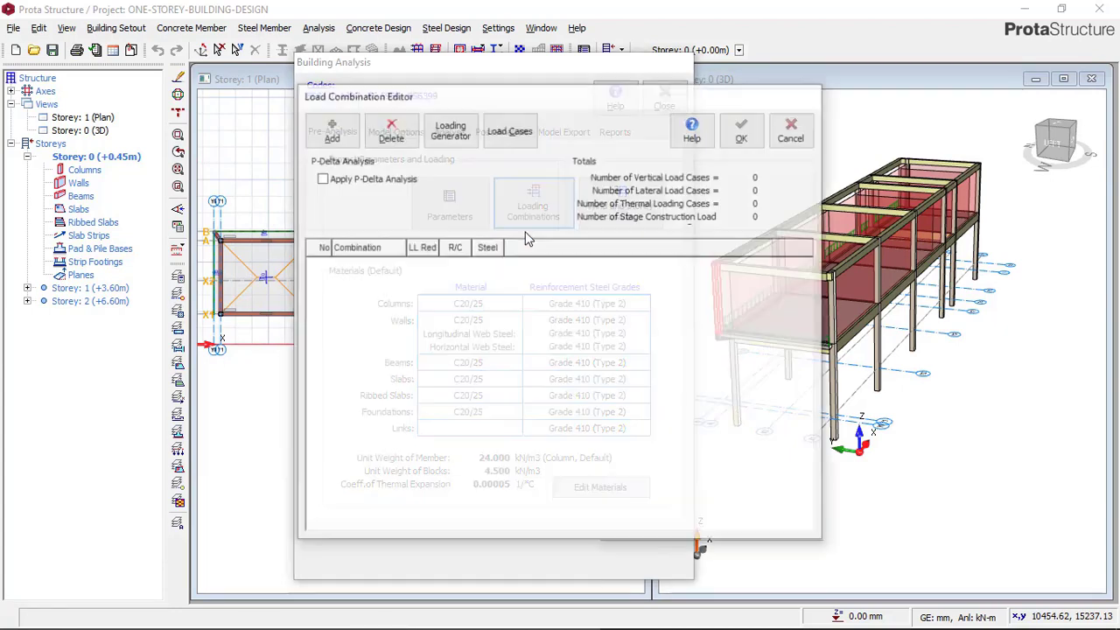
click(453, 140)
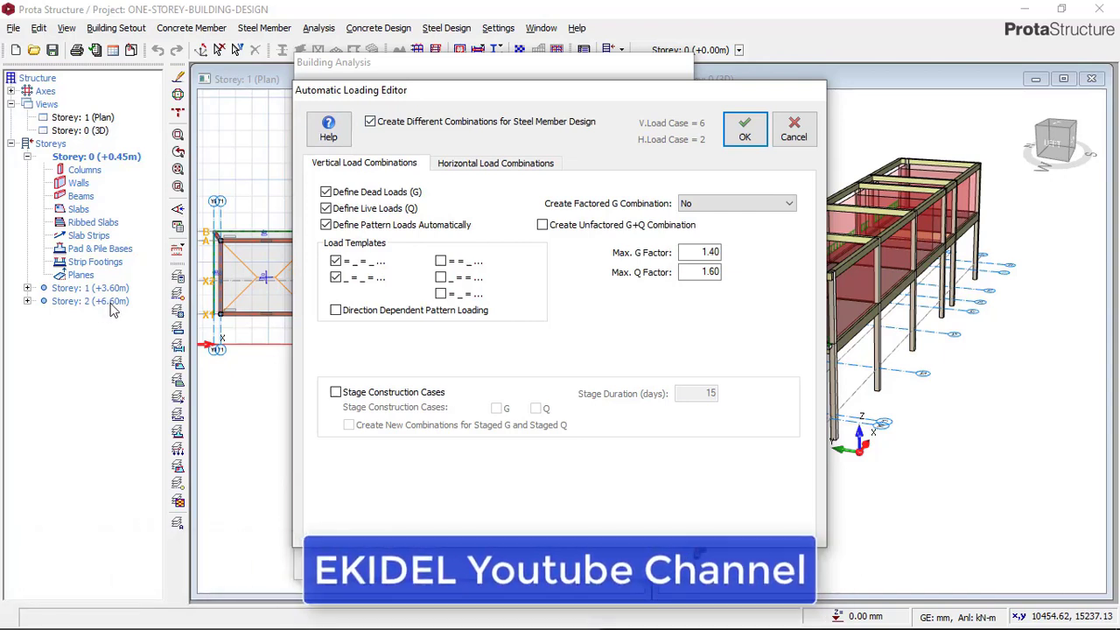
click(495, 163)
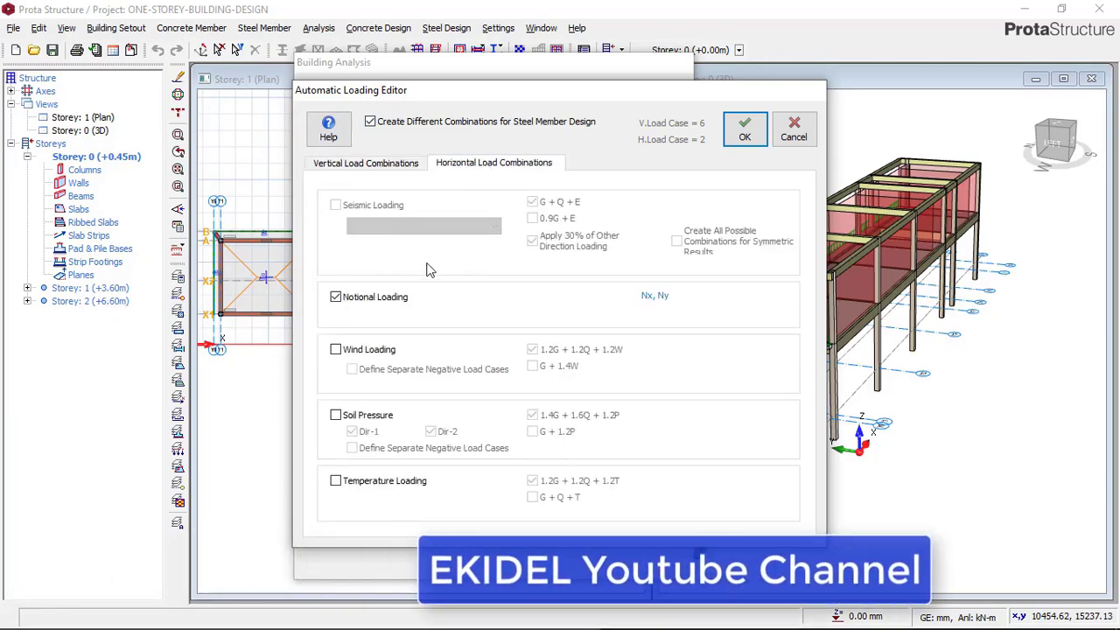
click(335, 351)
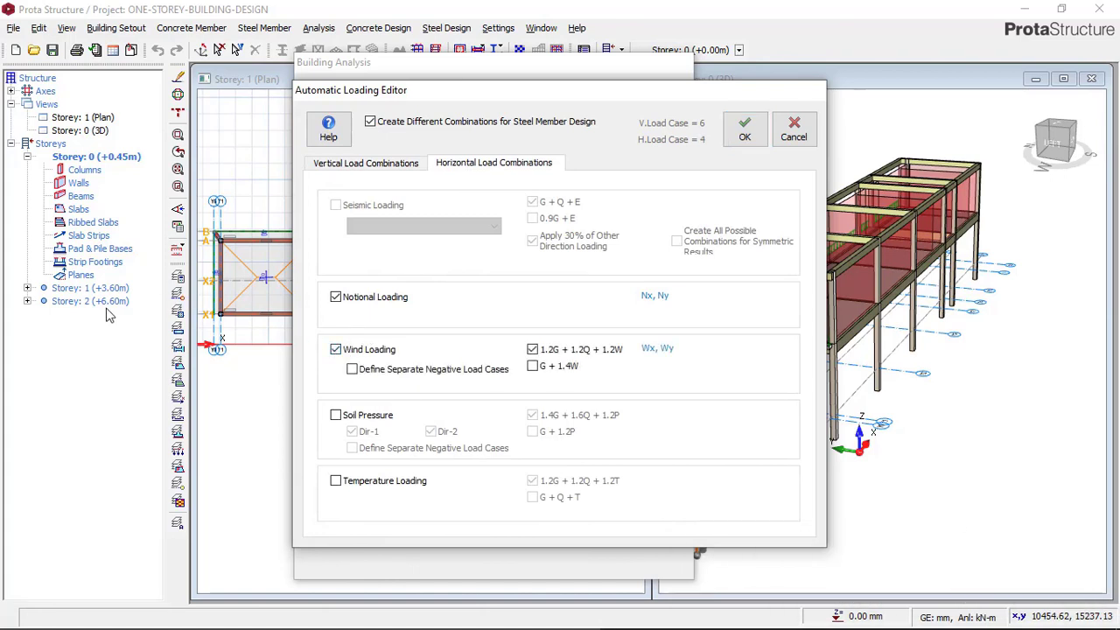
click(335, 349)
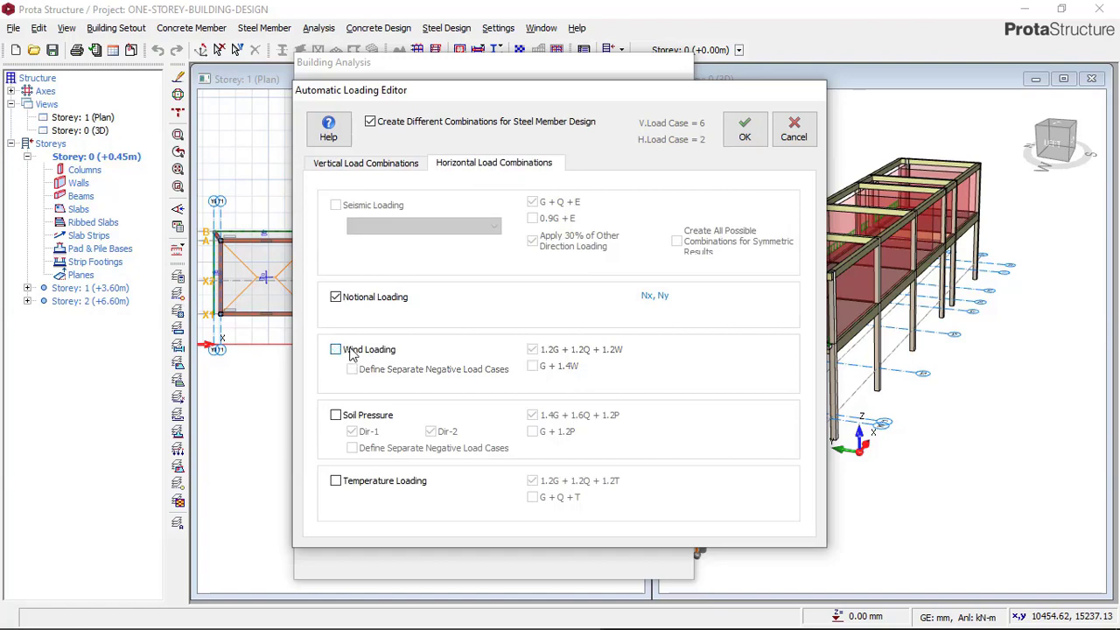
click(410, 165)
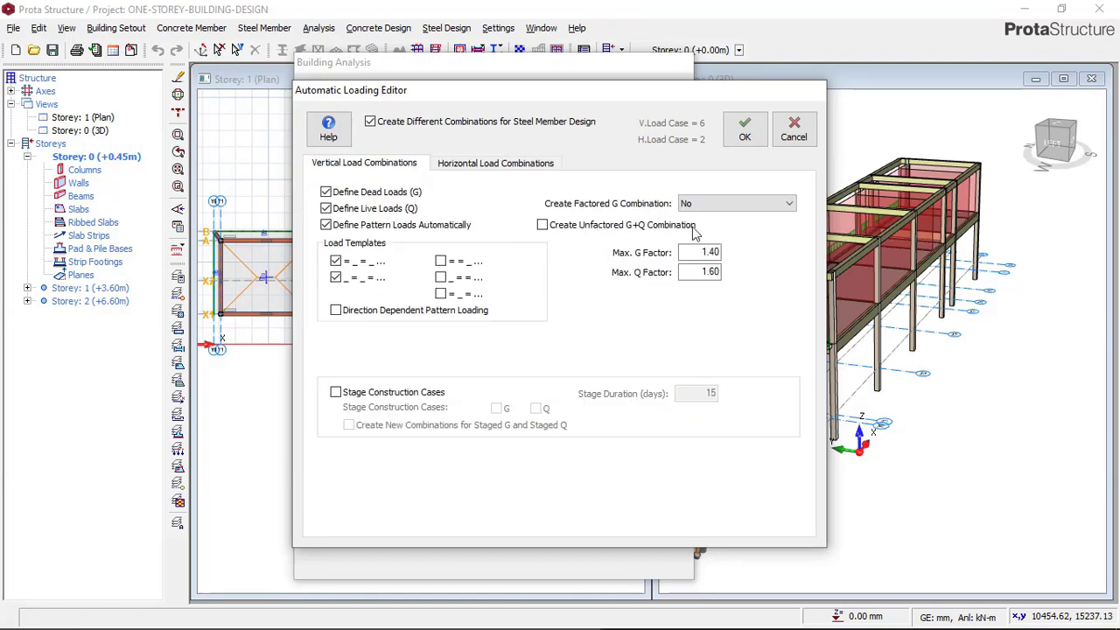
click(745, 136)
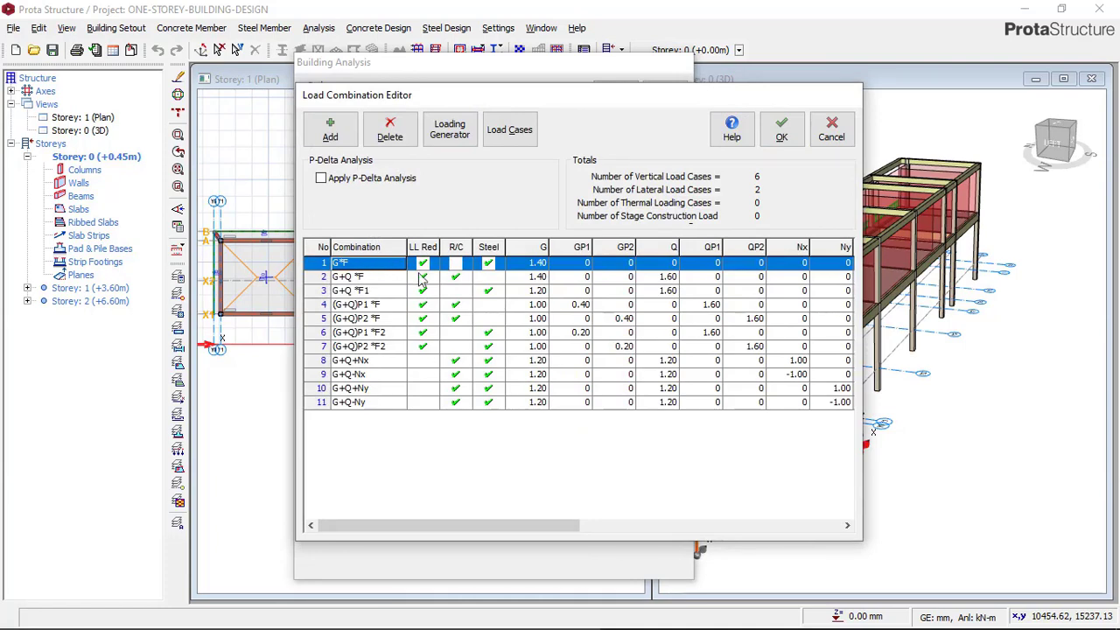
Step: Review the load cases, save the 11 load combinations, and reconfirm them once more
click(515, 133)
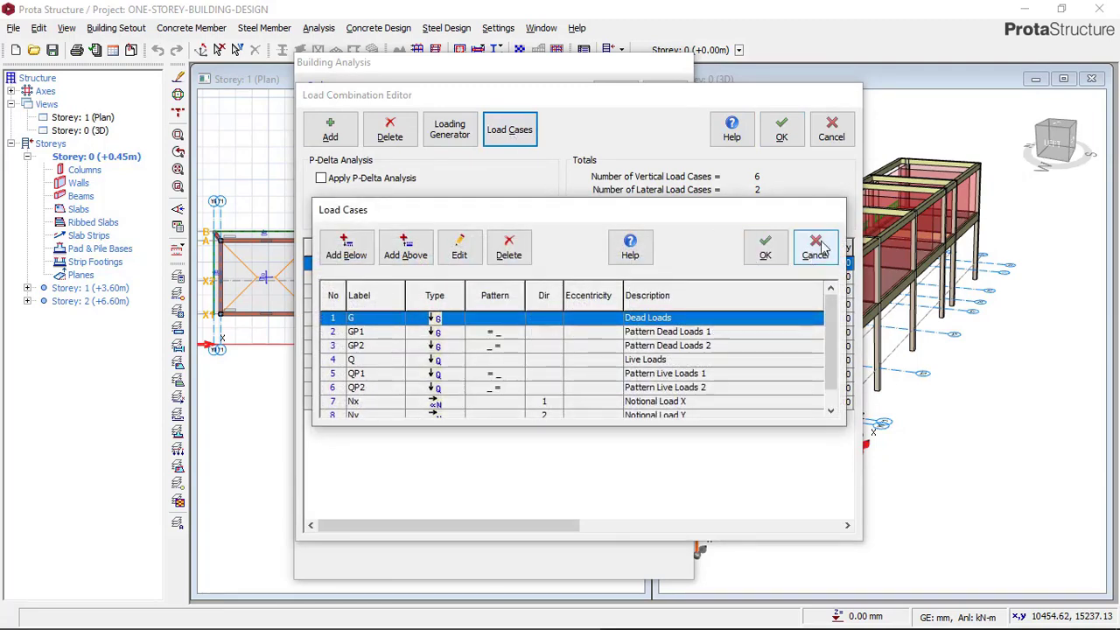
click(816, 250)
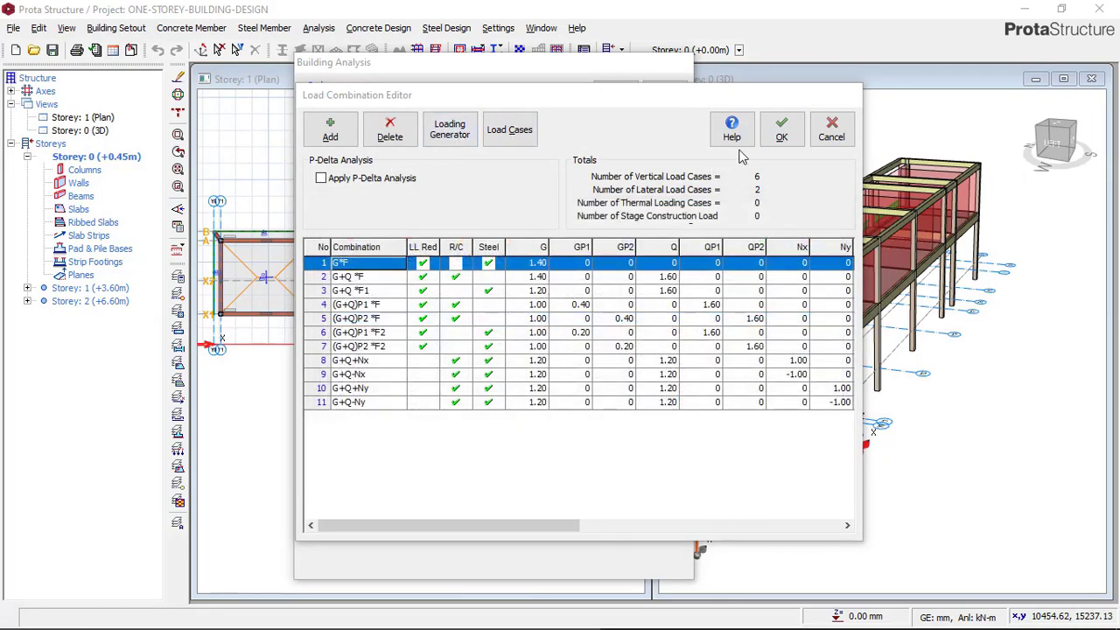
click(782, 131)
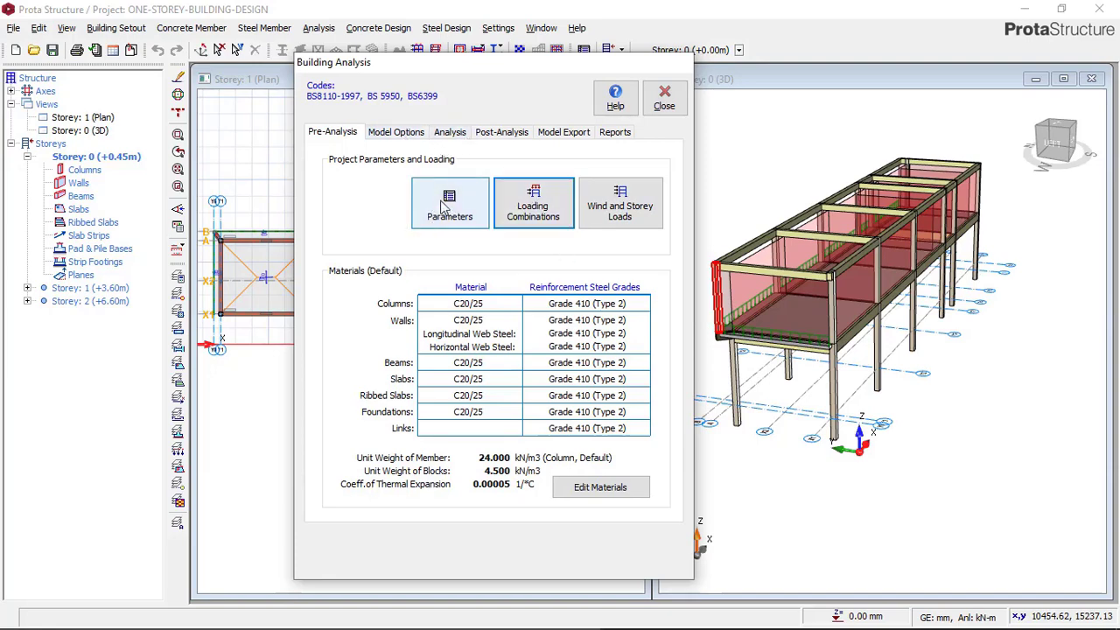
click(533, 208)
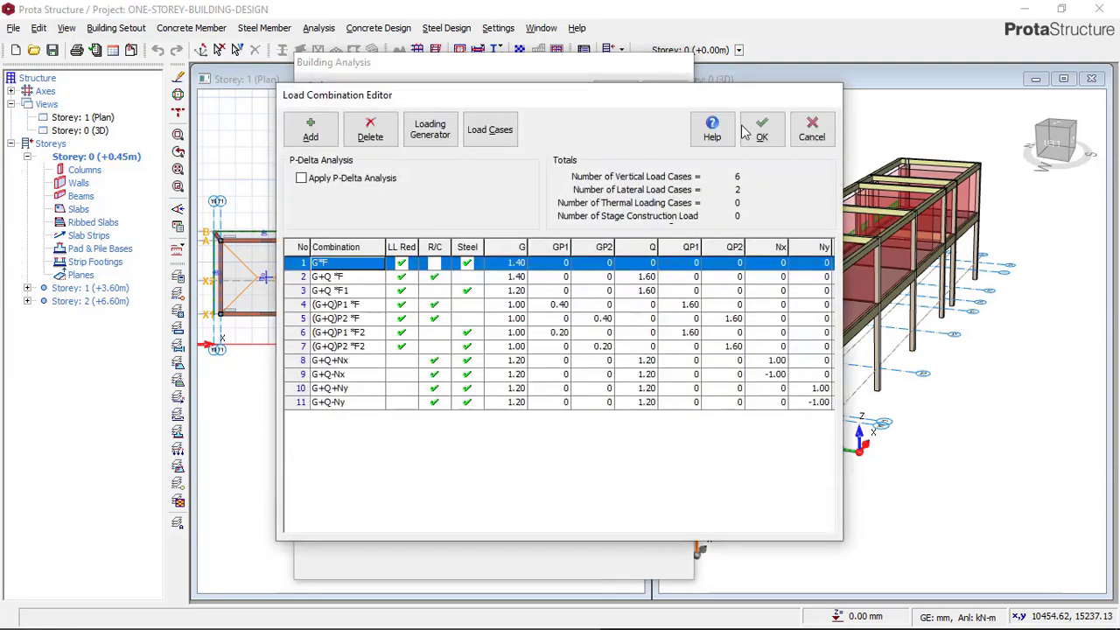
click(761, 128)
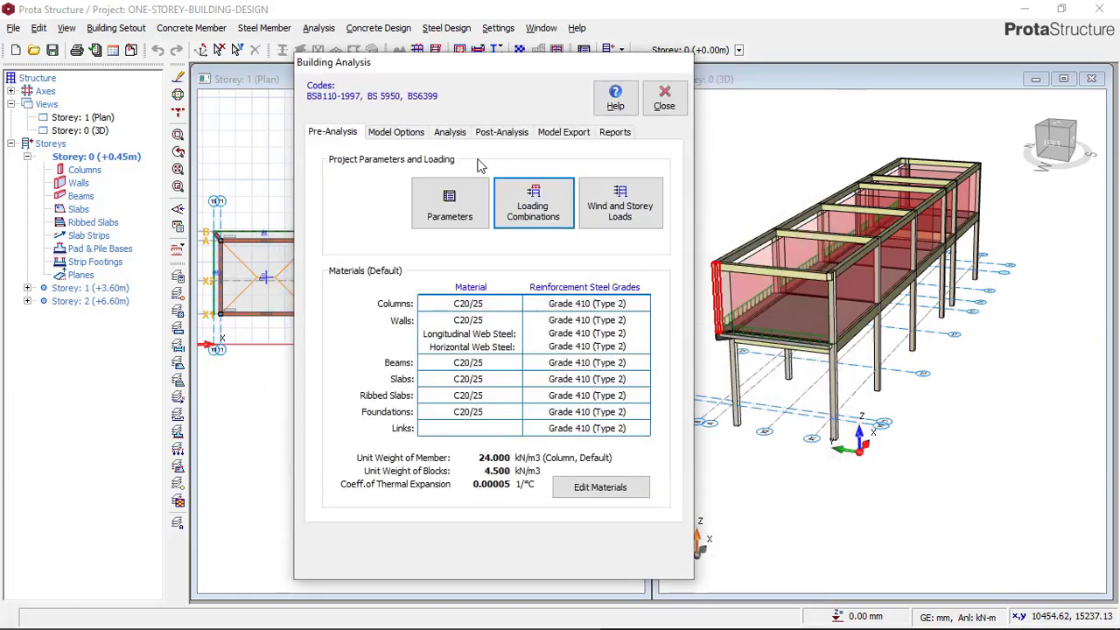
Step: Tick Column/Wall and Beam Reinforcement Design, each with Re-select Bar/Design enabled
click(451, 134)
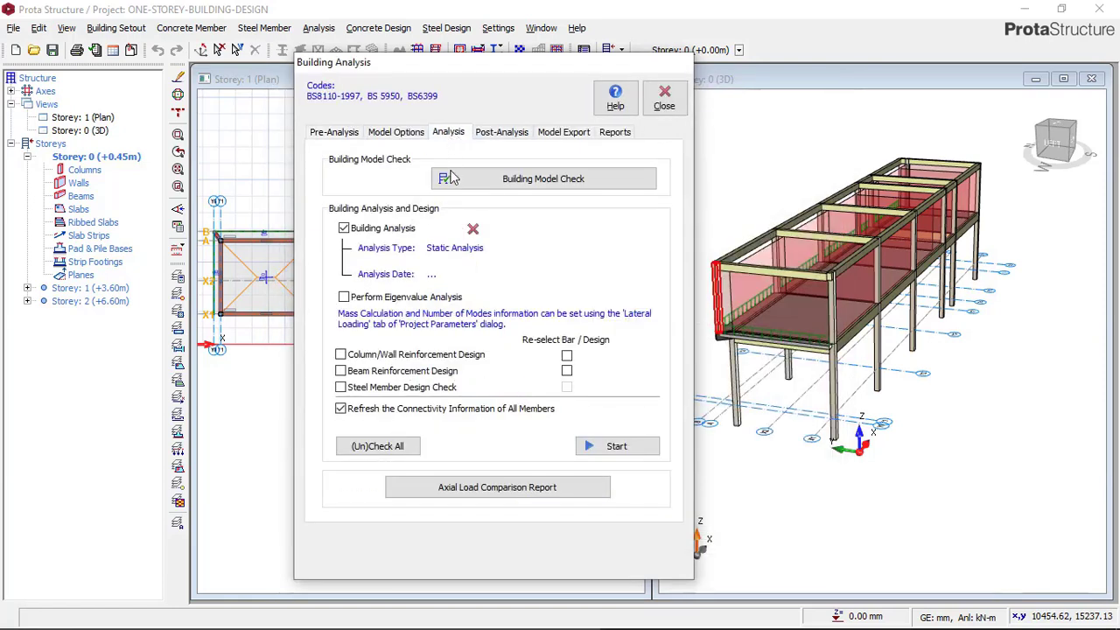
click(341, 371)
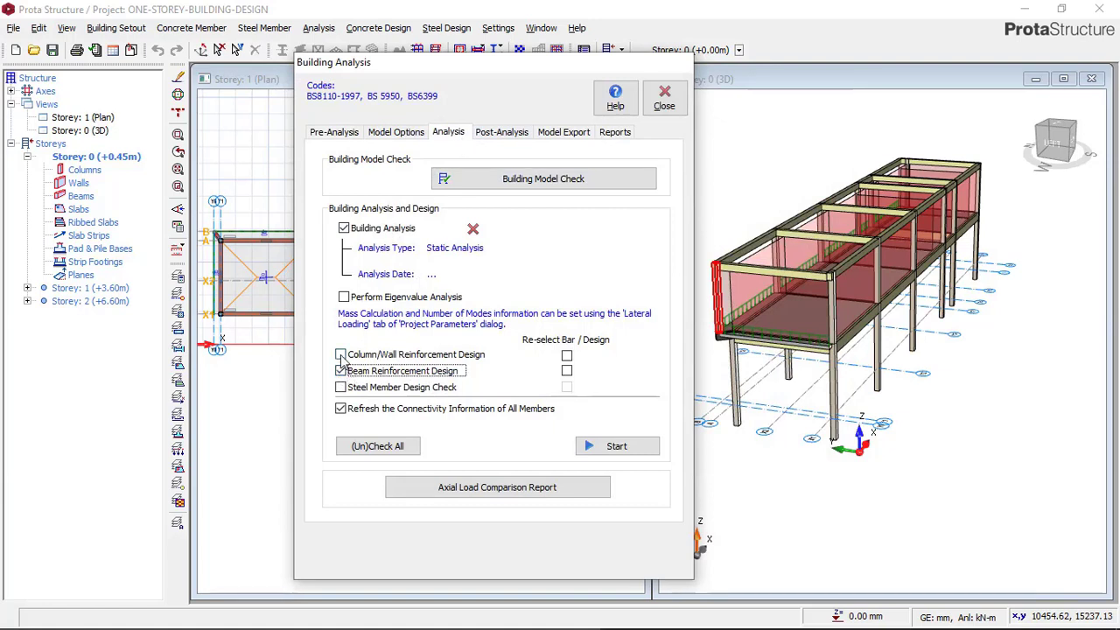
click(342, 356)
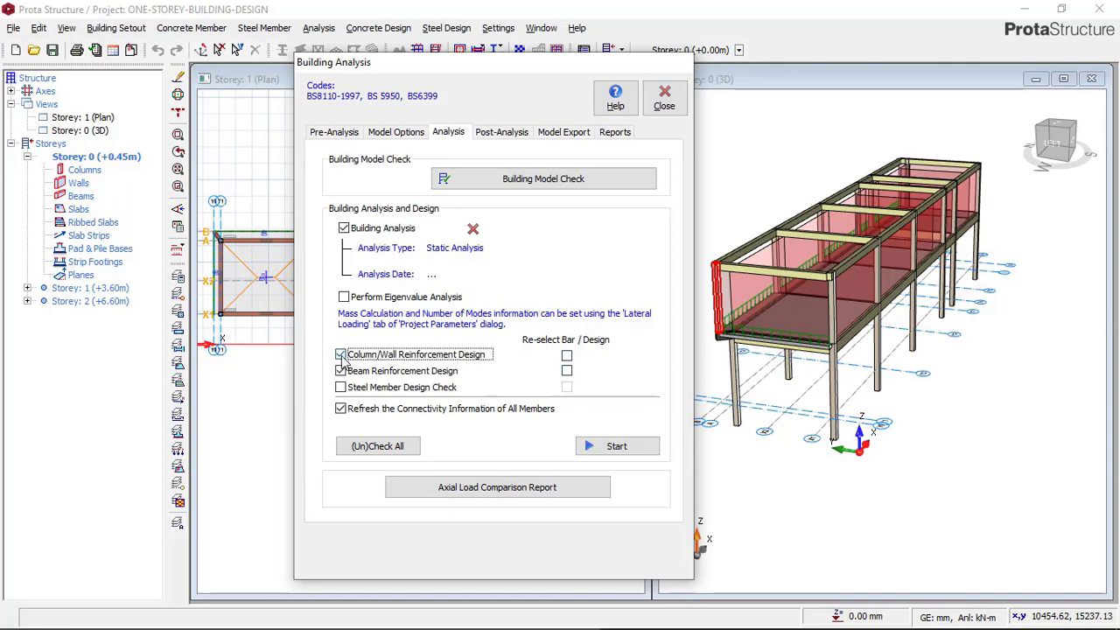
click(567, 371)
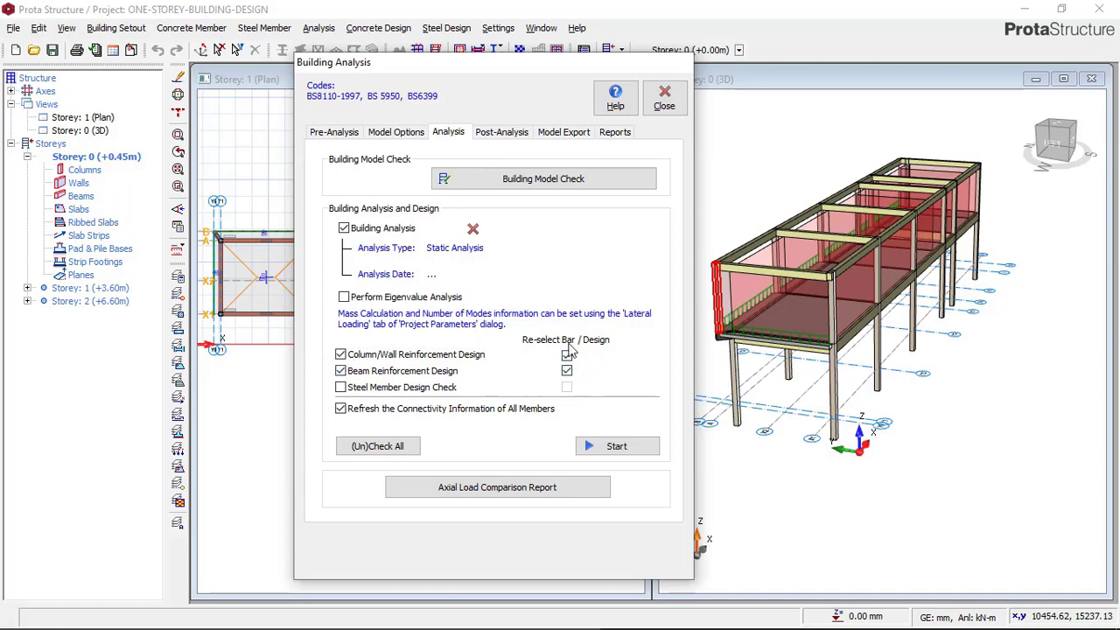
click(567, 356)
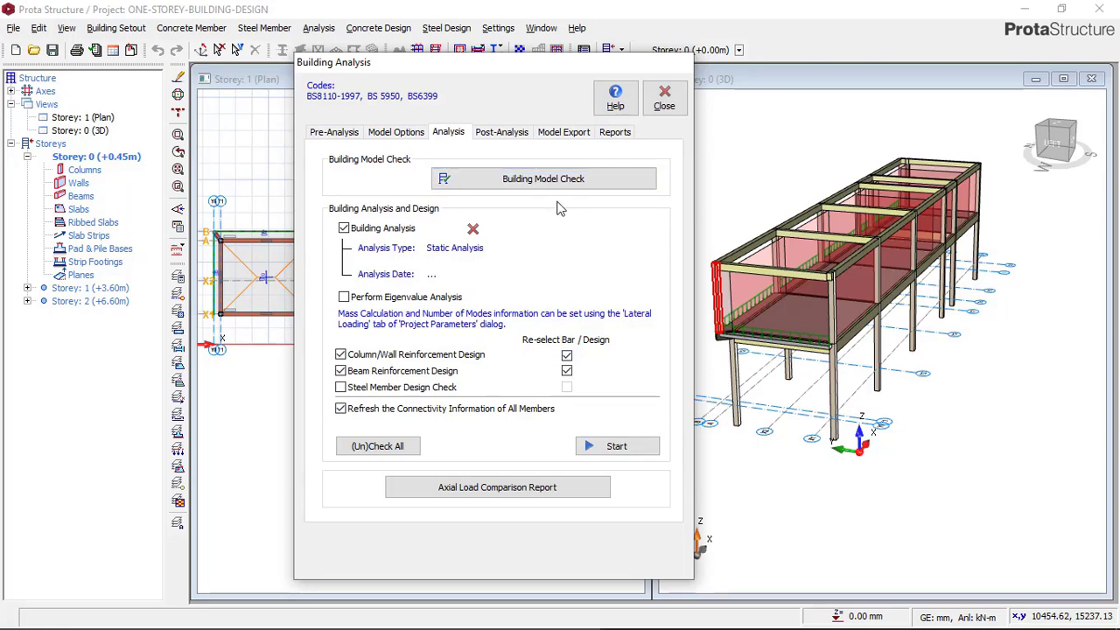
Step: Run the analysis and reinforcement design, which completes successfully in 29.58 sec, then close the window
click(600, 449)
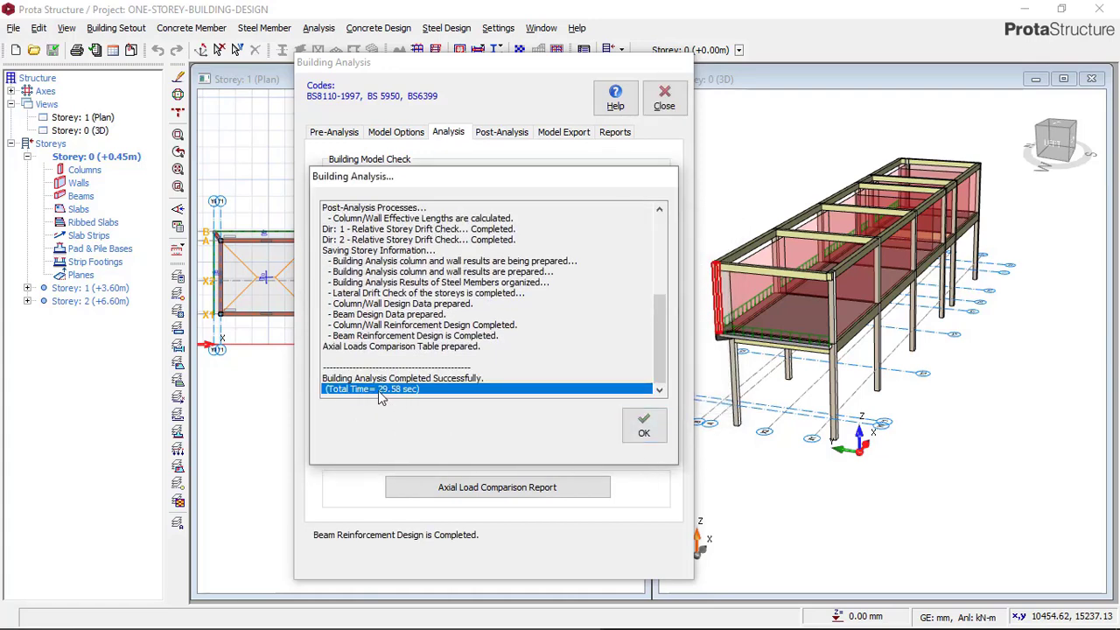
click(645, 424)
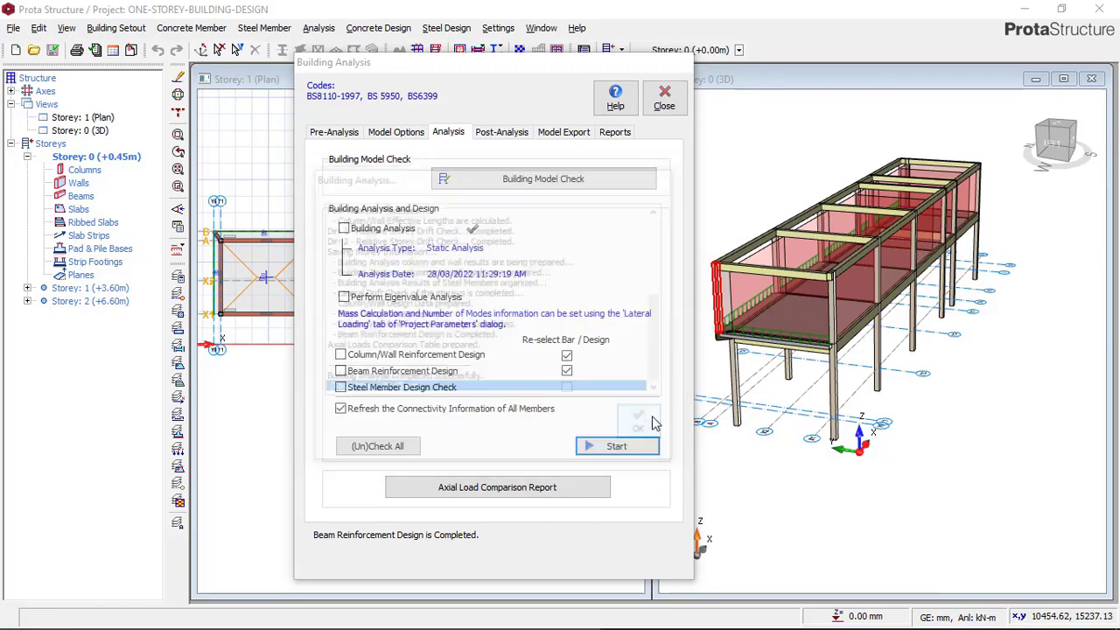
click(664, 102)
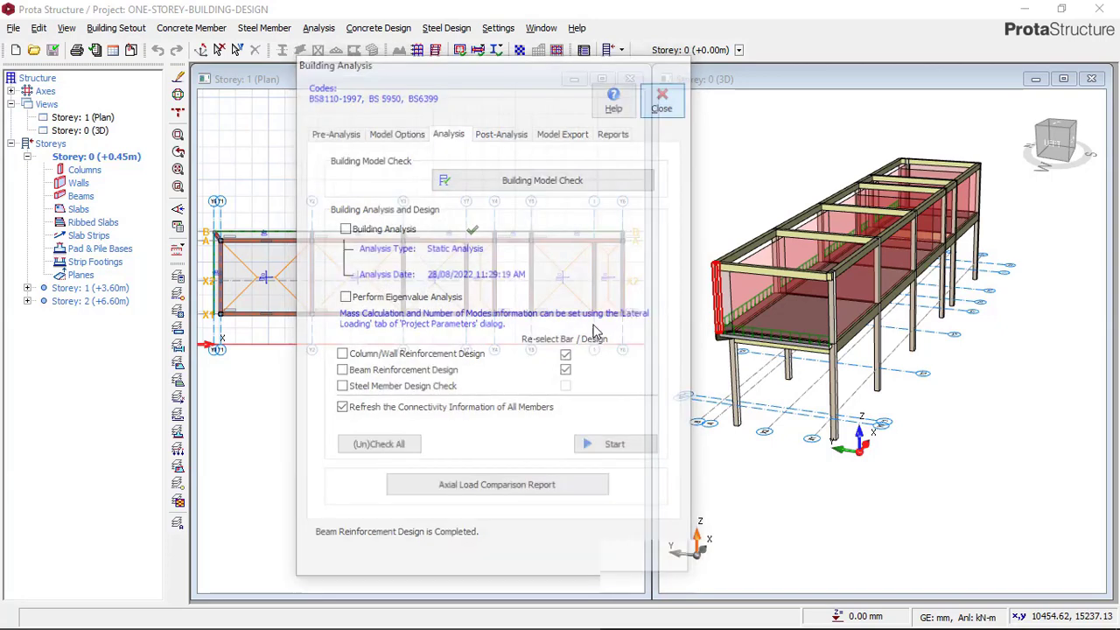
Step: Recolour the 3D model by Design Status through Visual Interrogation
mouse_move(830, 259)
middle_down()
mouse_move(962, 347)
mouse_move(876, 315)
middle_up()
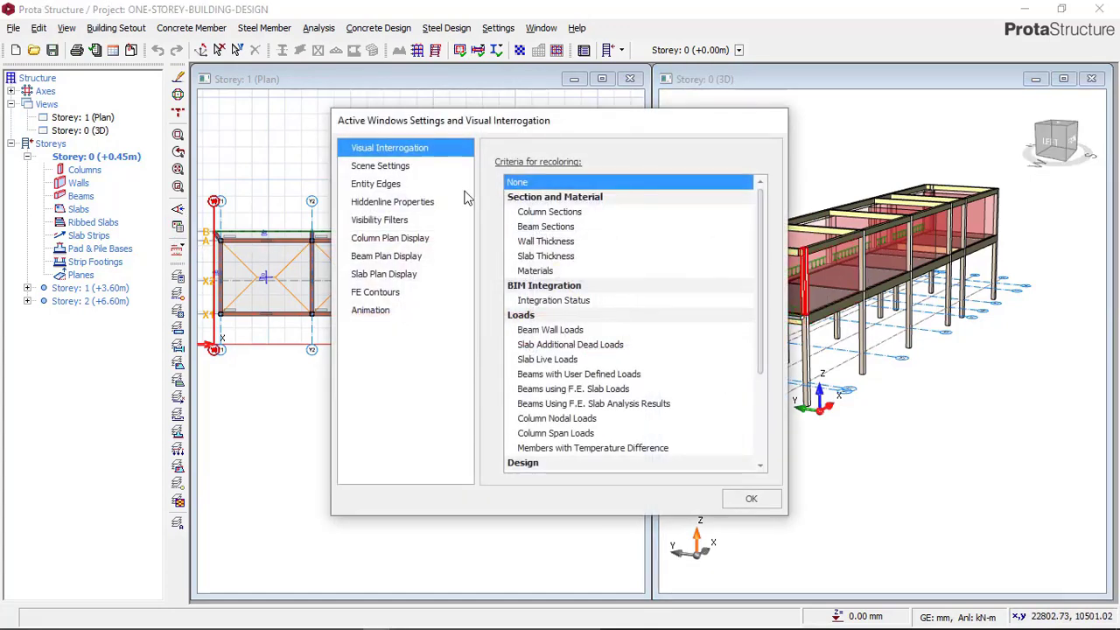
scroll(632, 265, down, 2)
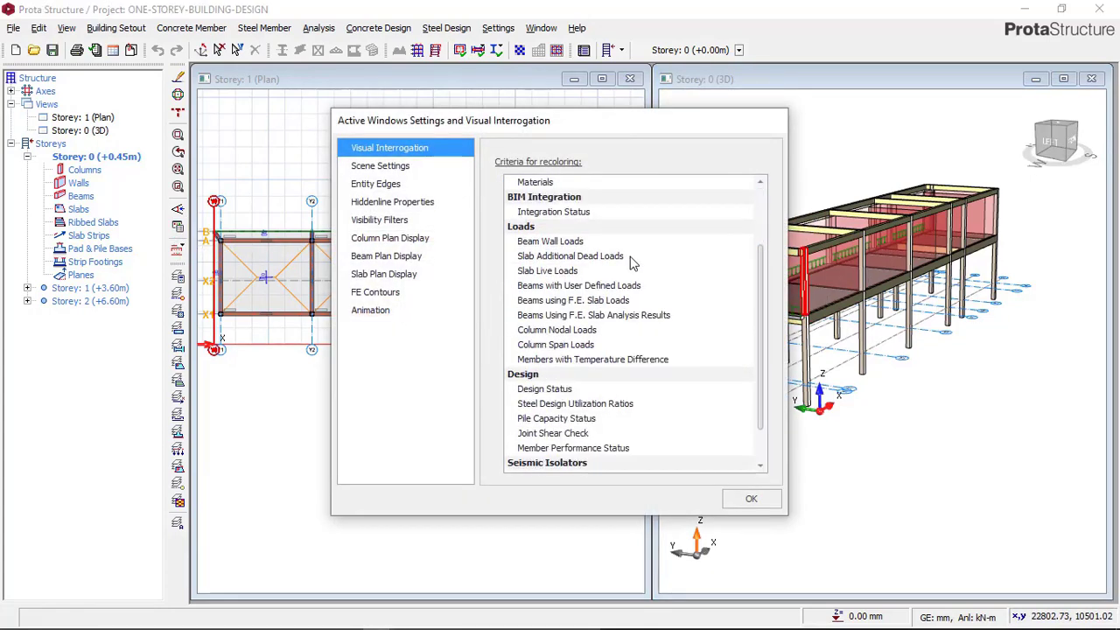
click(543, 394)
click(750, 499)
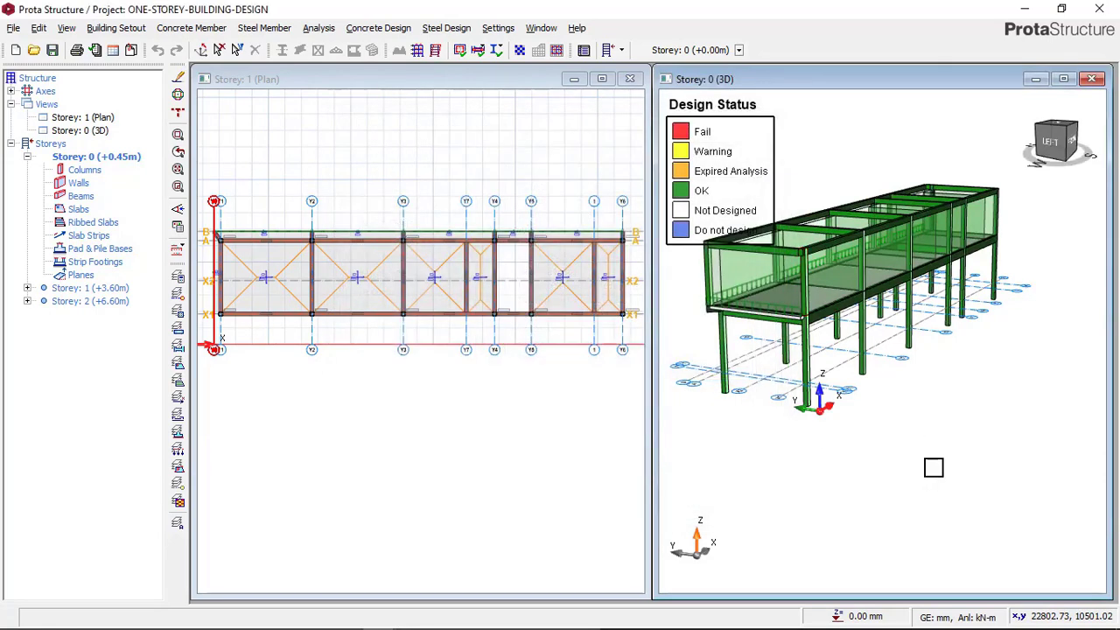
Step: Orbit and zoom the 3D model to view the building along its length from above
drag(923, 325, 875, 333)
drag(871, 252, 726, 199)
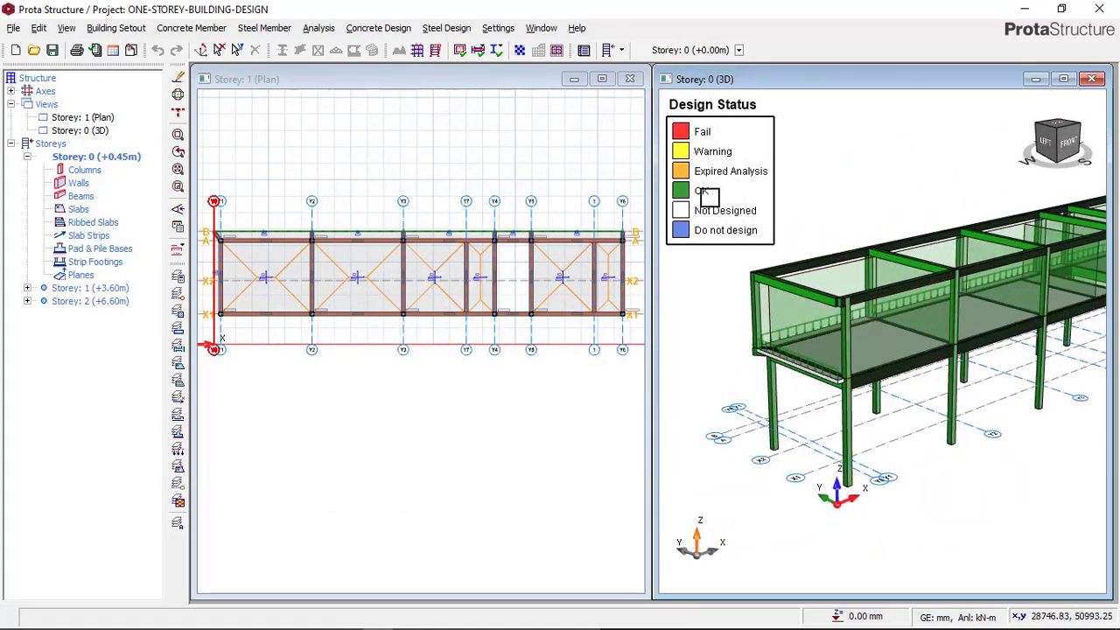
drag(827, 293, 805, 394)
drag(874, 402, 875, 328)
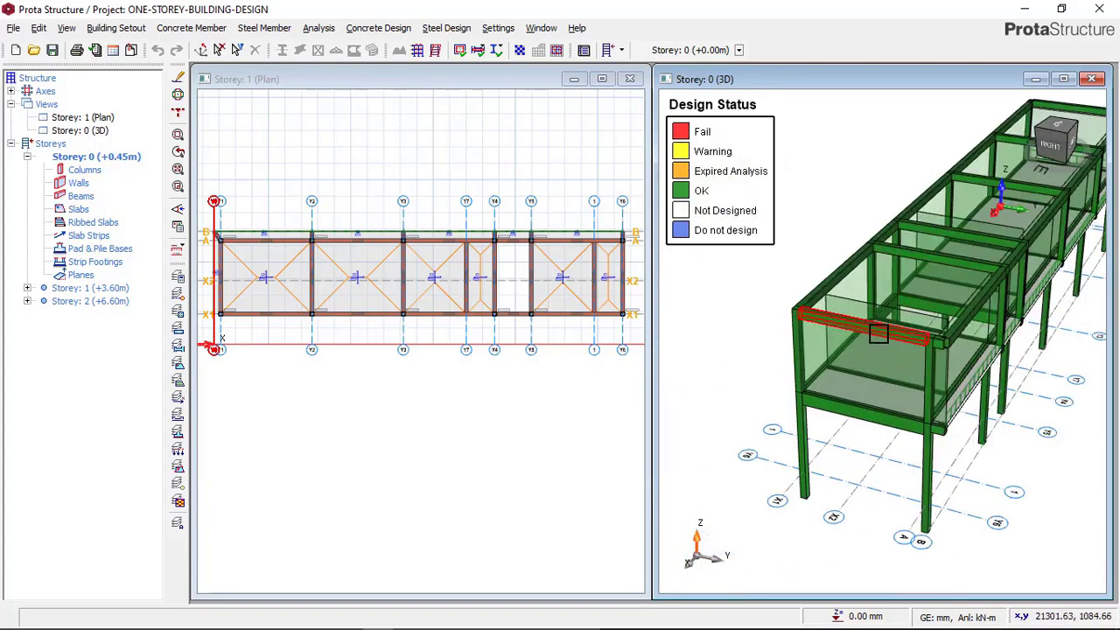
Step: In Beam Section Design for the red Y6 beam, raise top, support-top and bottom bars to 2Y16
right_click(854, 230)
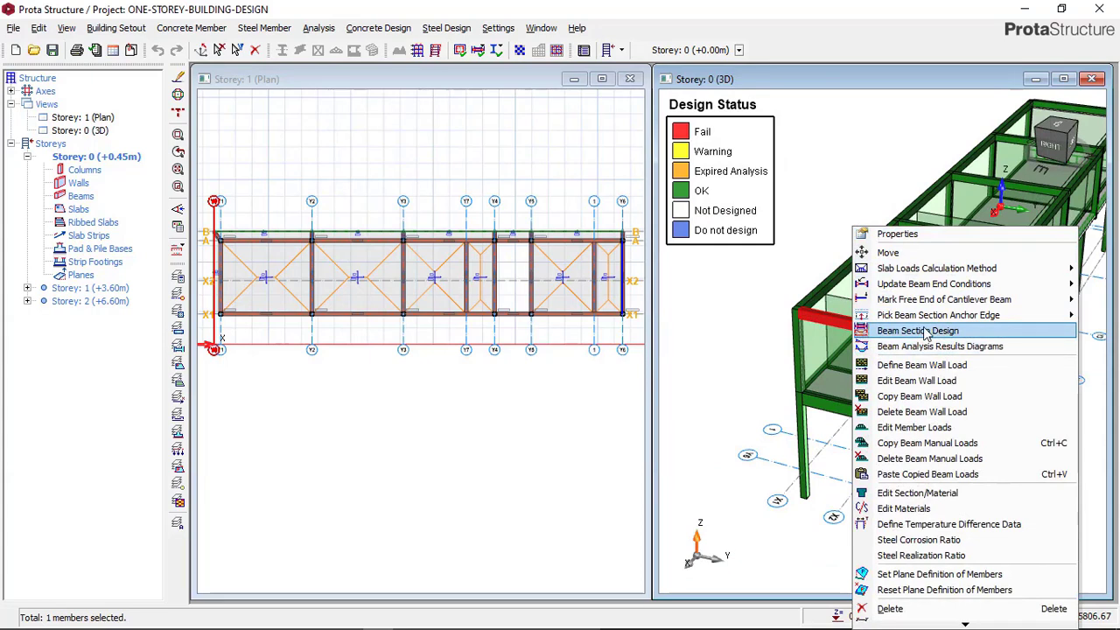
click(735, 315)
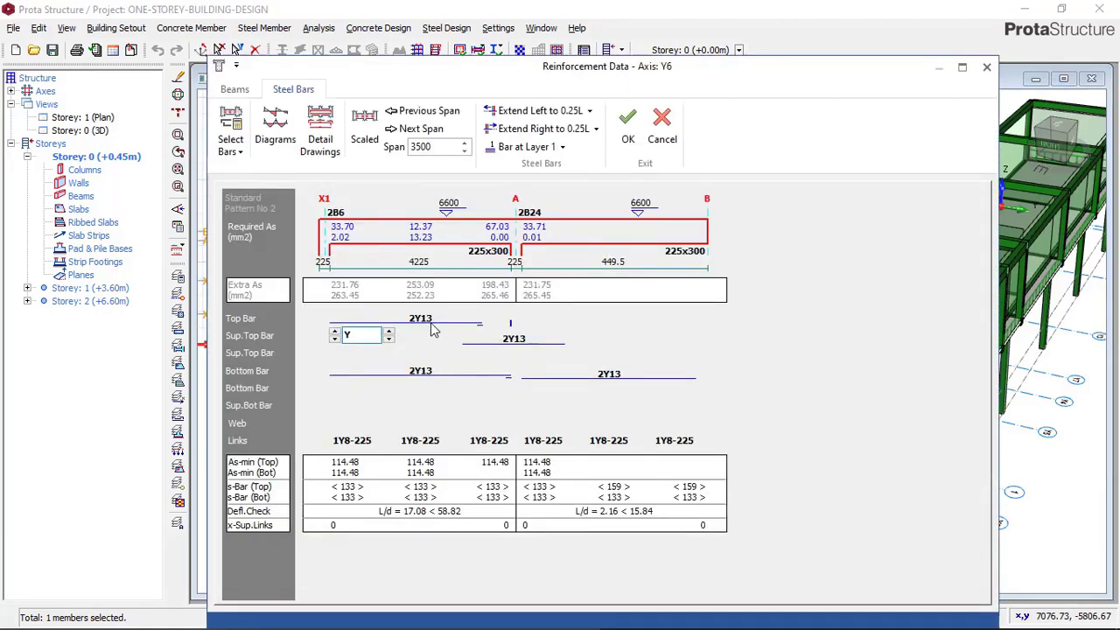
click(427, 320)
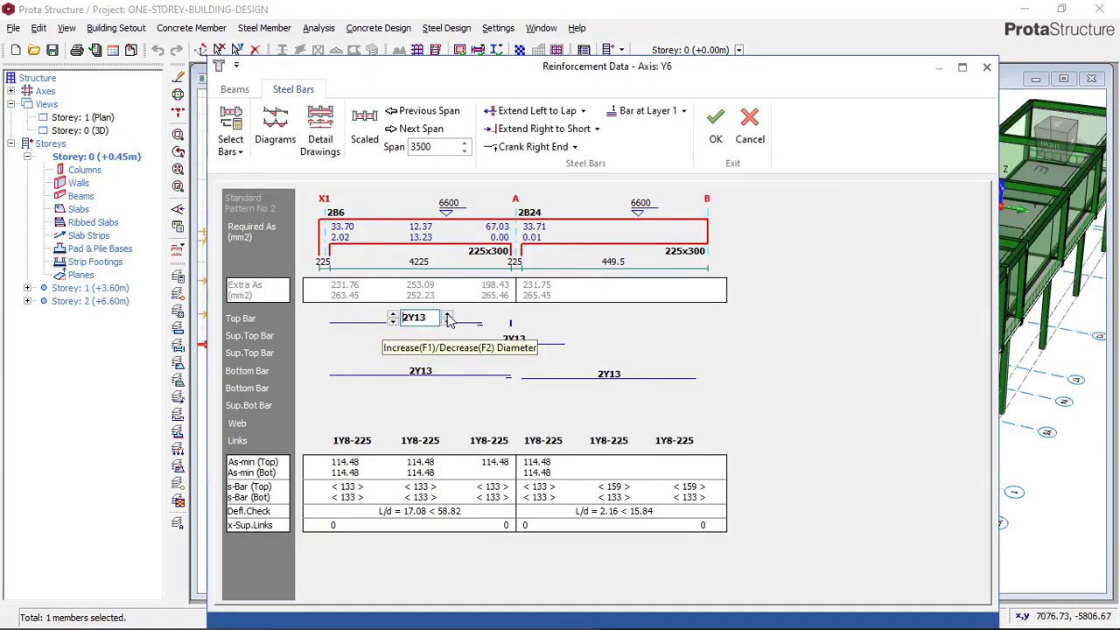
click(447, 317)
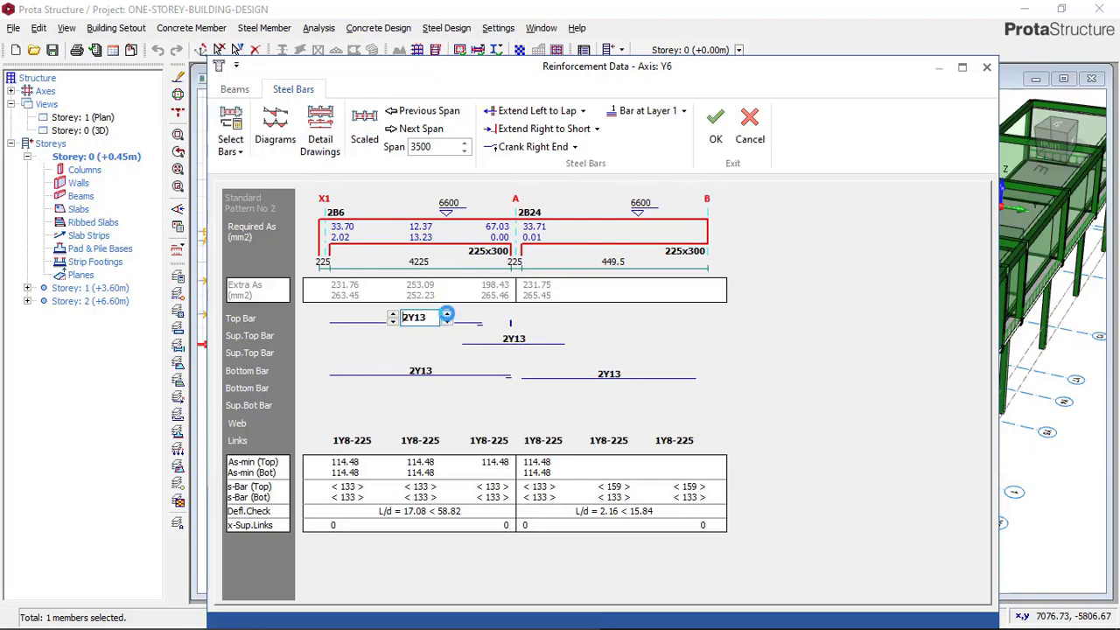
click(509, 340)
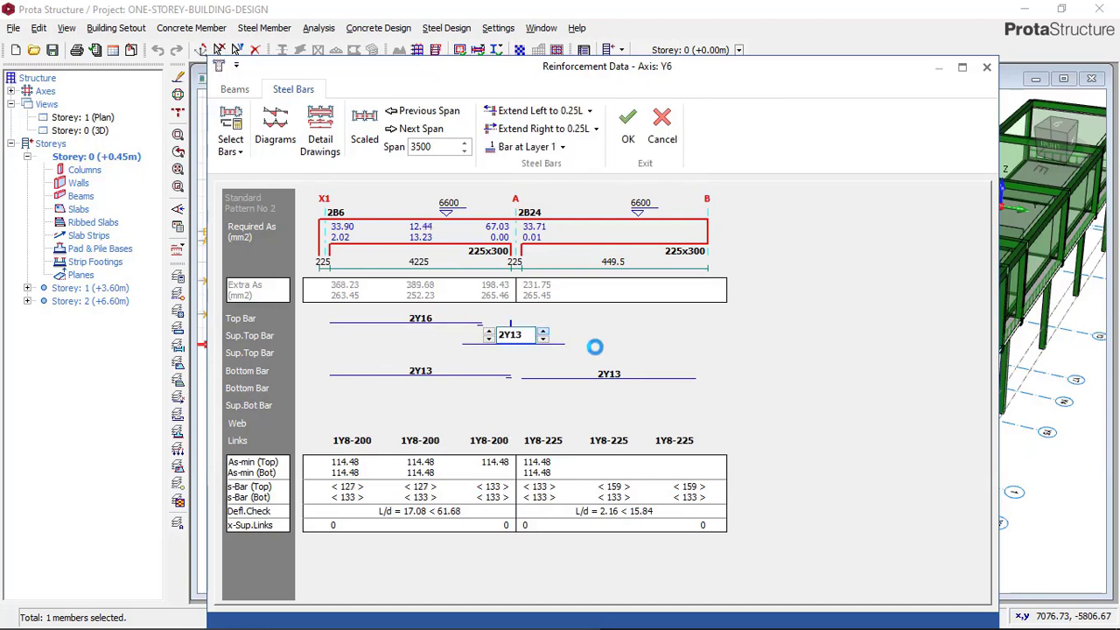
click(610, 373)
click(638, 368)
click(438, 371)
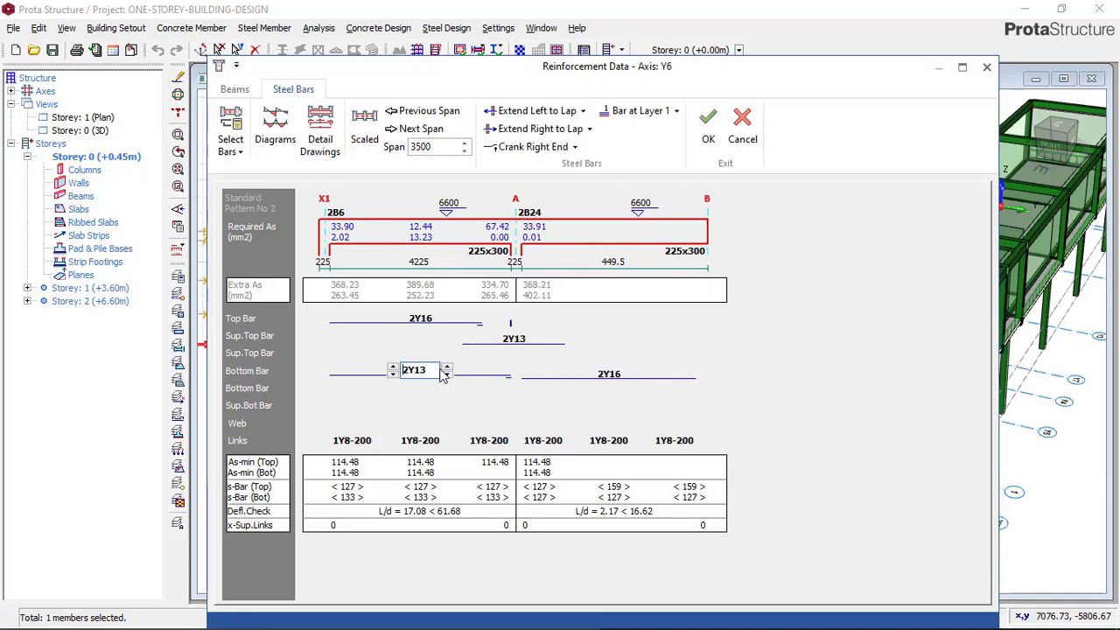
click(354, 440)
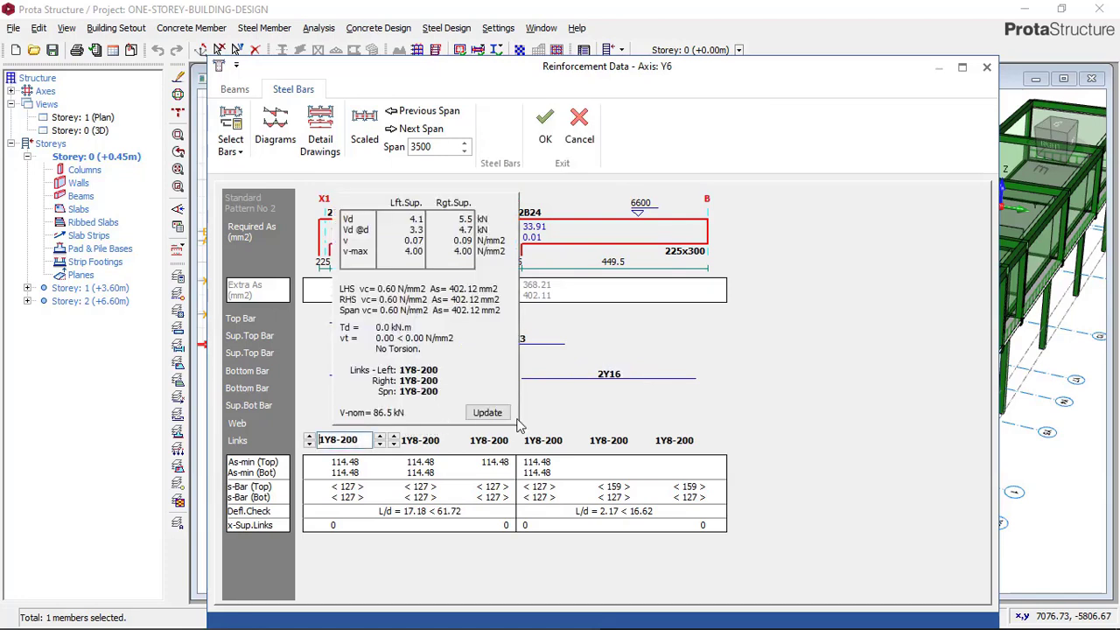
click(602, 413)
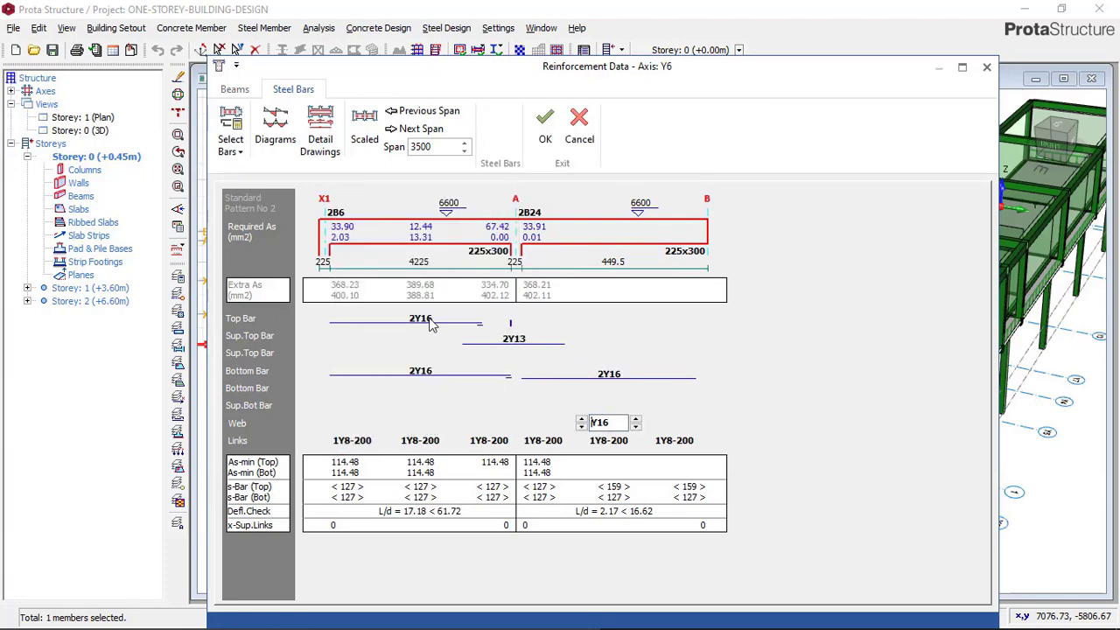
click(506, 340)
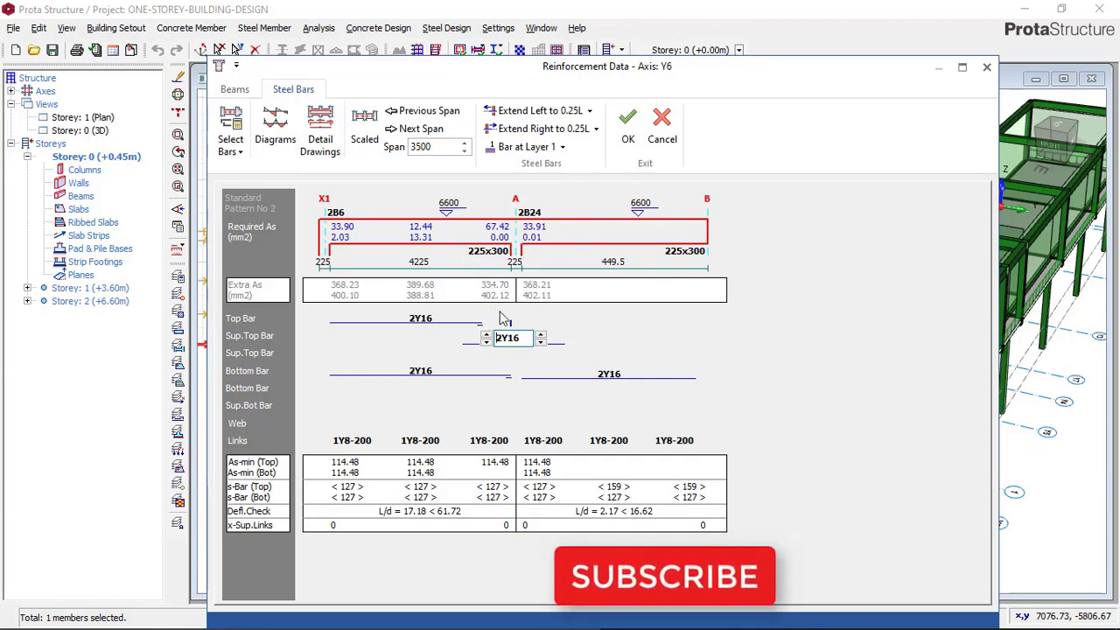
Step: Save the Y6 beam reinforcement, check all members are green, and display Storey 1 (+3.60m)
click(629, 142)
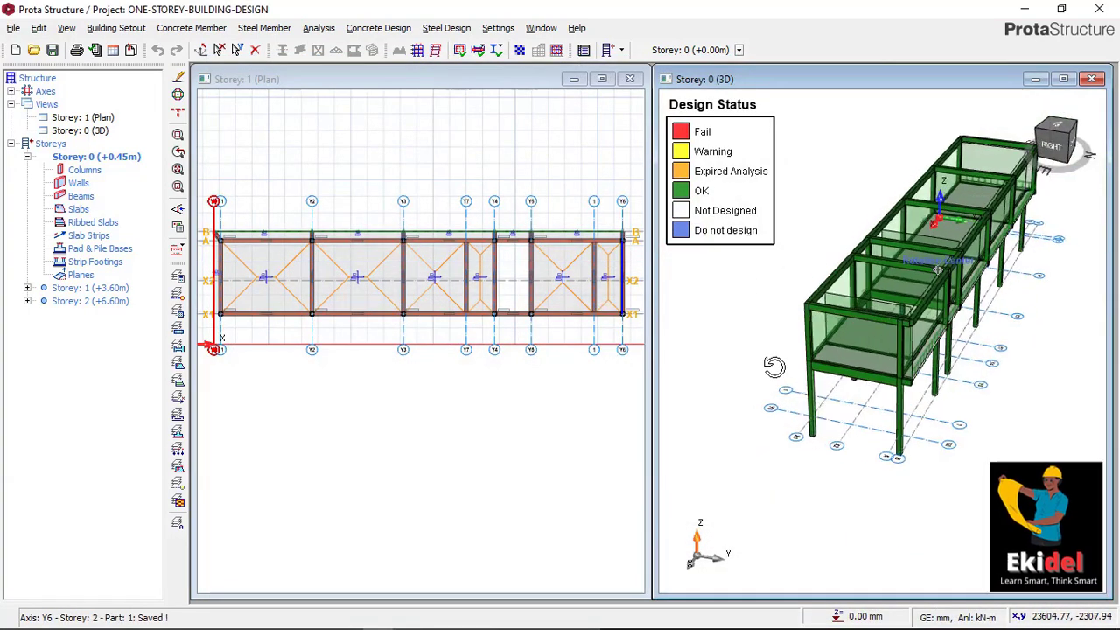
drag(774, 367, 882, 306)
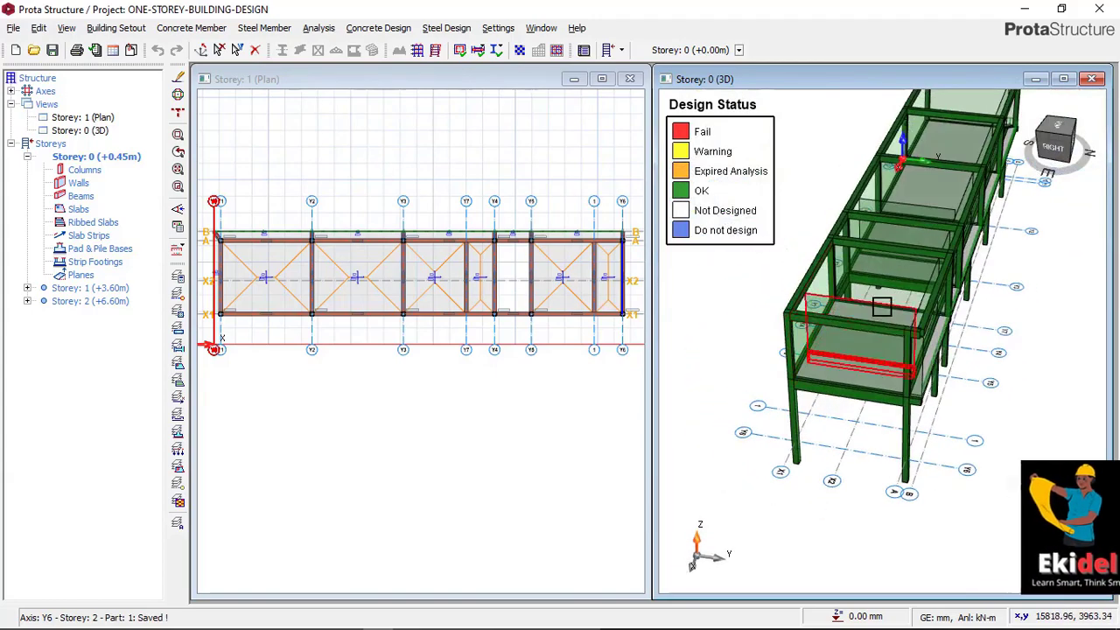
scroll(513, 318, down, 2)
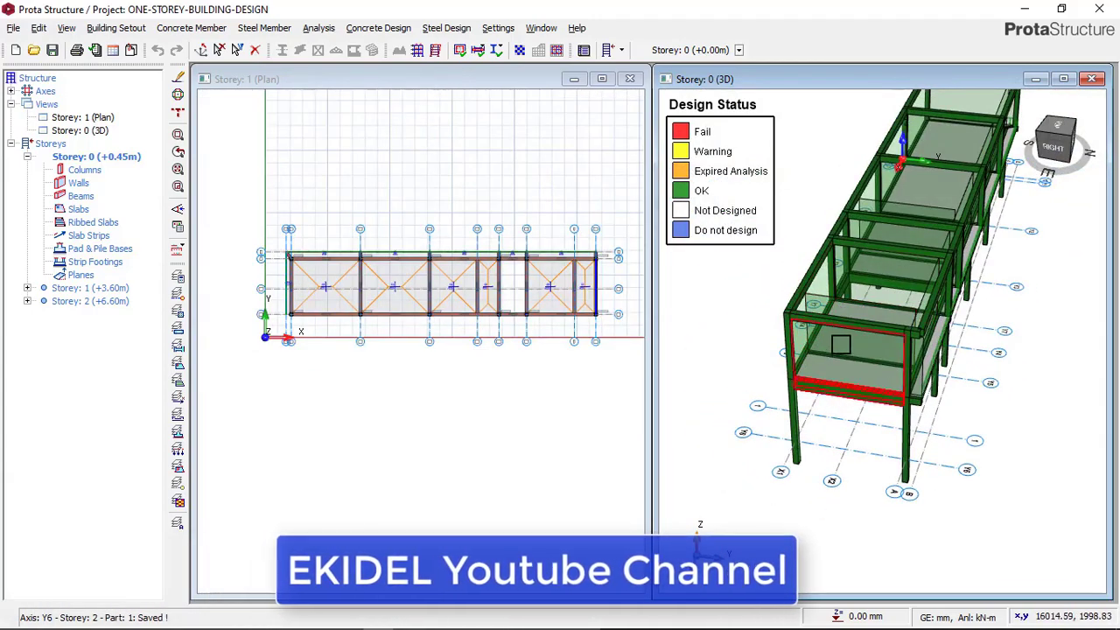
scroll(324, 283, up, 1)
scroll(275, 258, up, 1)
scroll(371, 248, up, 1)
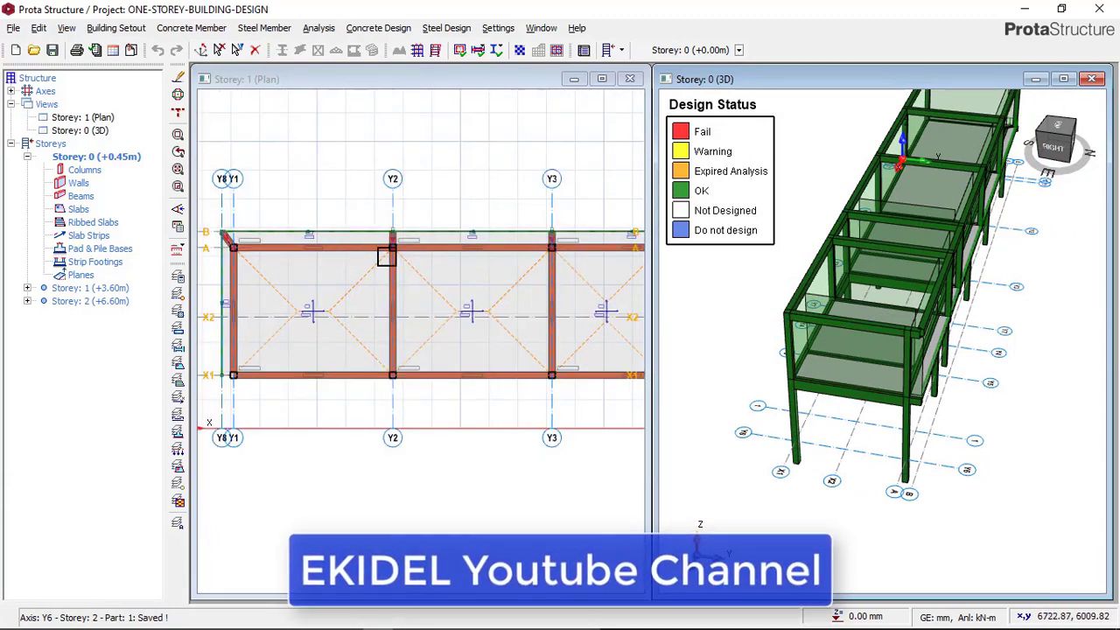
scroll(374, 270, down, 1)
scroll(345, 303, down, 1)
key(Page_Up)
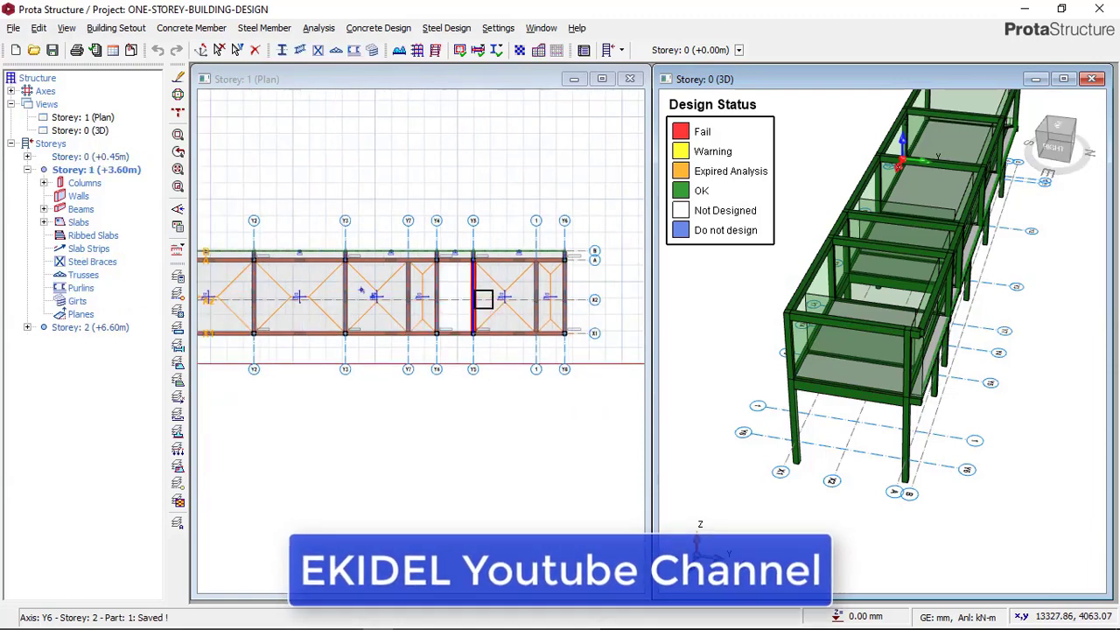